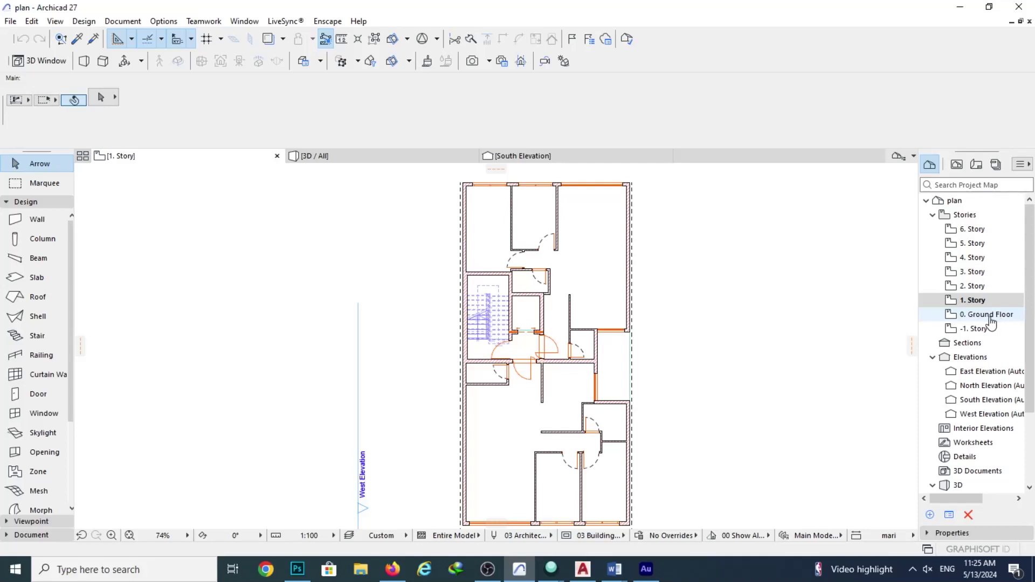
Switch to the 0. Ground Floor plan, zoom out, and select the Door tool.
click(990, 318)
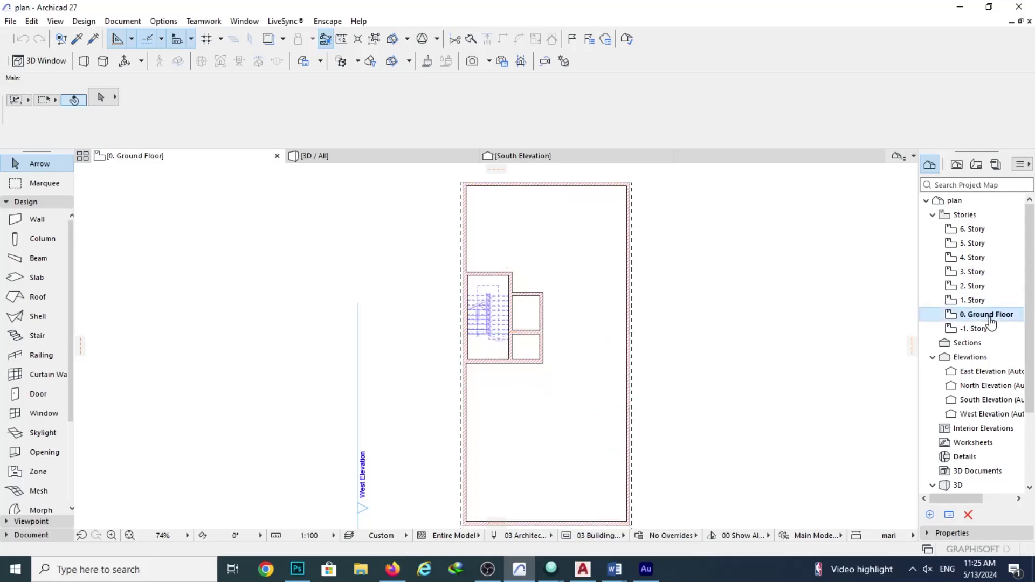
scroll(531, 351, down, 2)
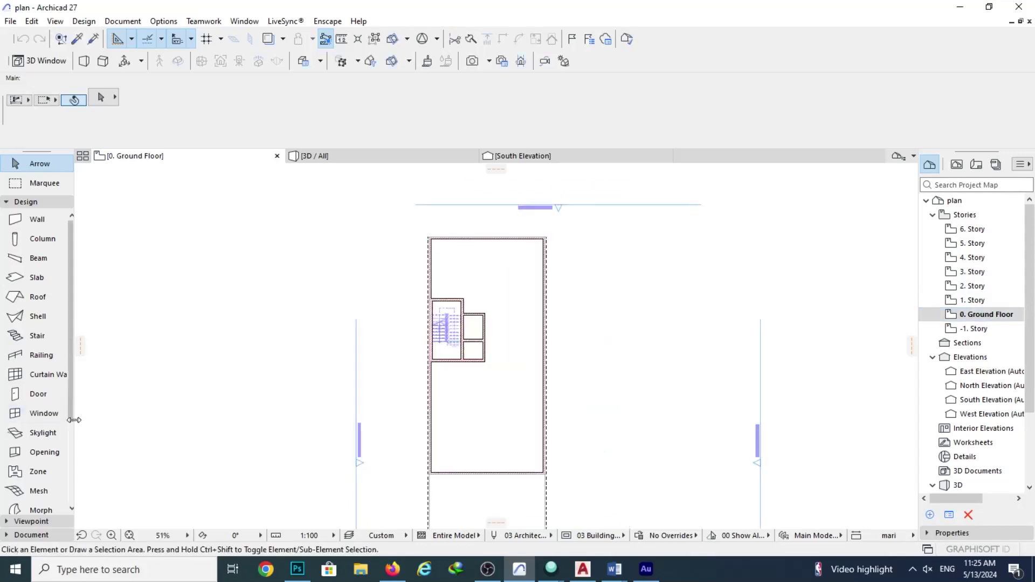
click(33, 394)
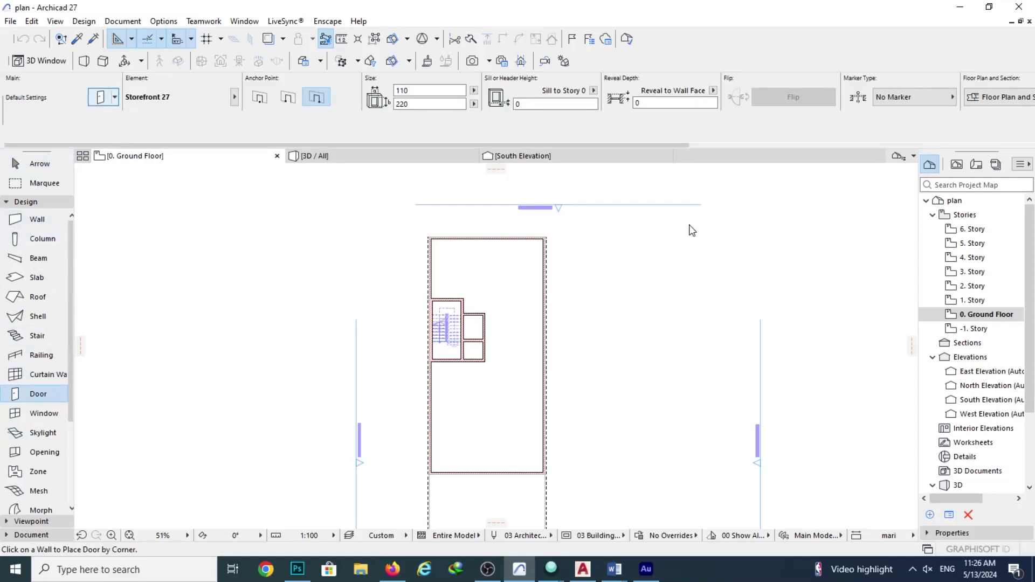
Make Garage Double Door 27 from Garage Doors 27 the default door and show its Preview and Positioning.
key(ctrl+t)
click(216, 159)
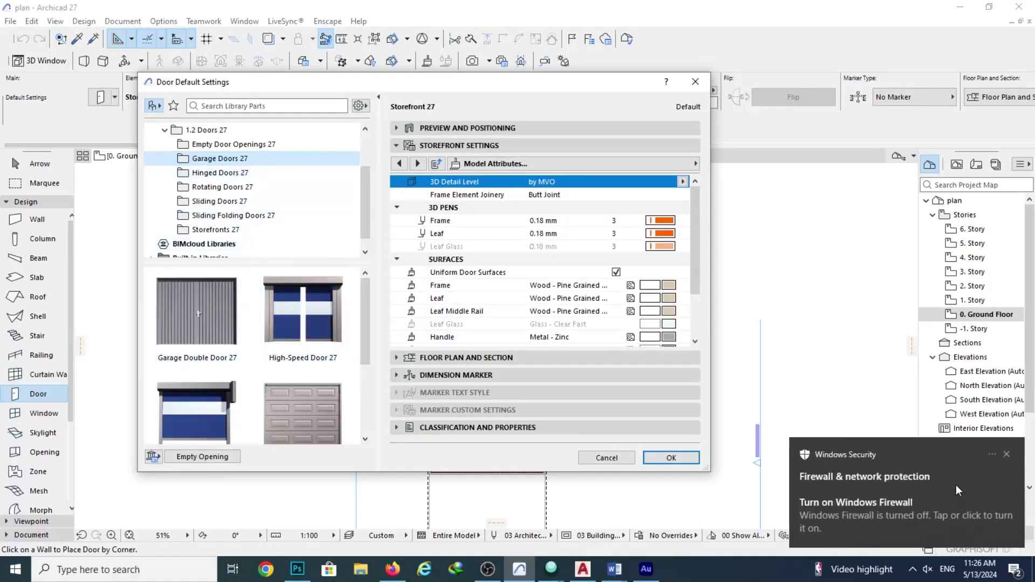
click(194, 324)
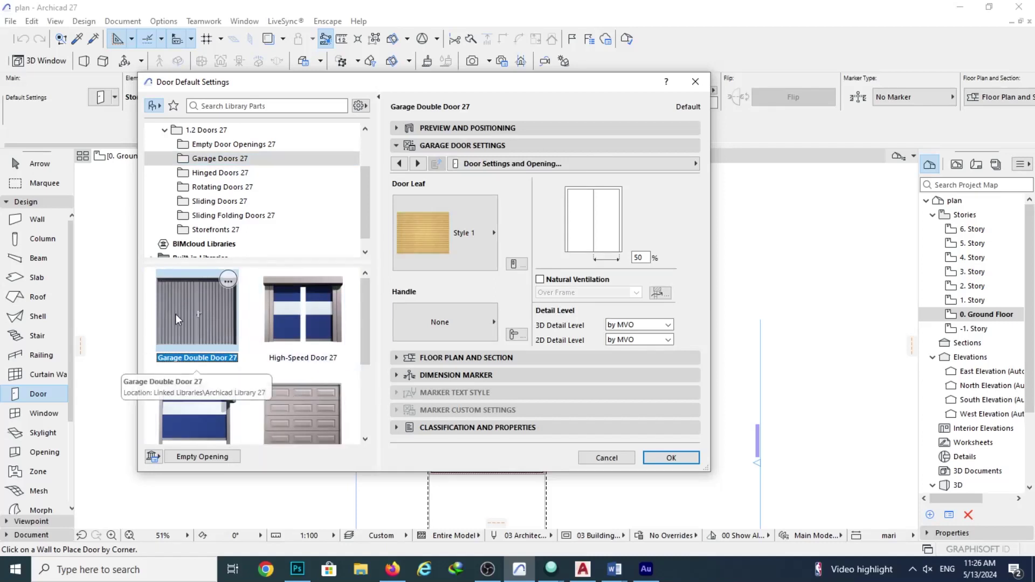
click(443, 129)
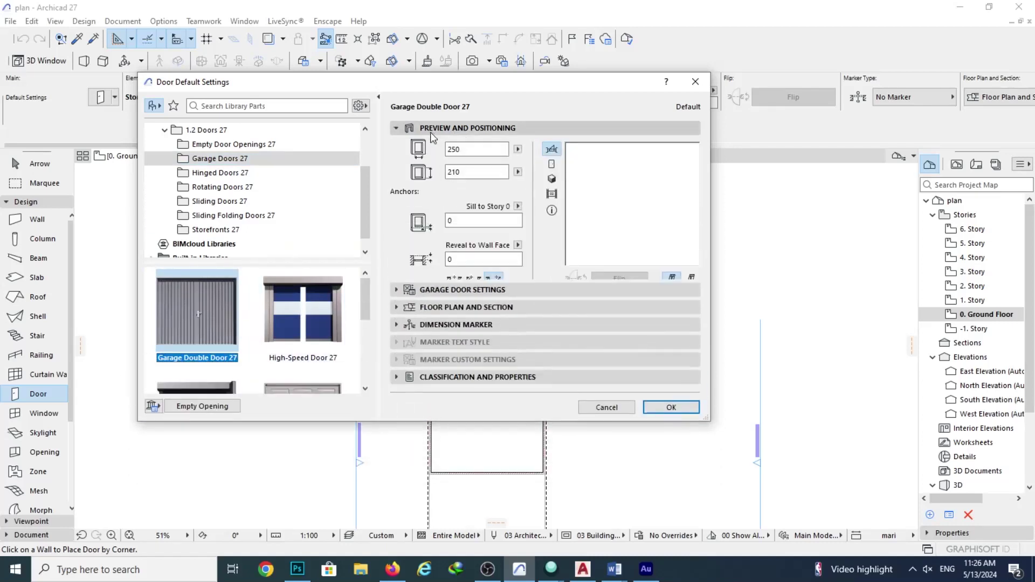
Size the default Garage Double Door 27 at 320 wide by 240 high.
double_click(481, 151)
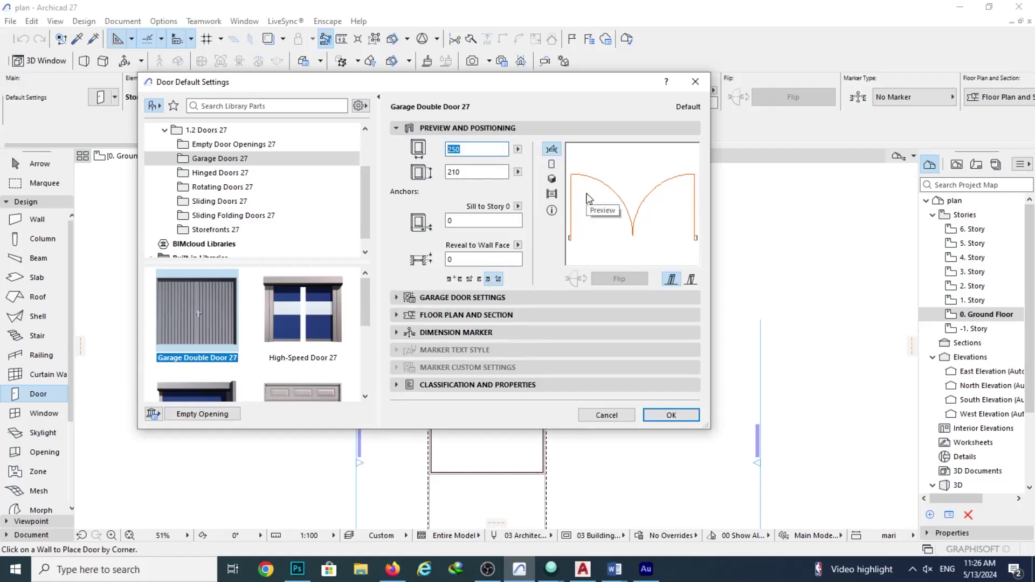
text(30)
key(Tab)
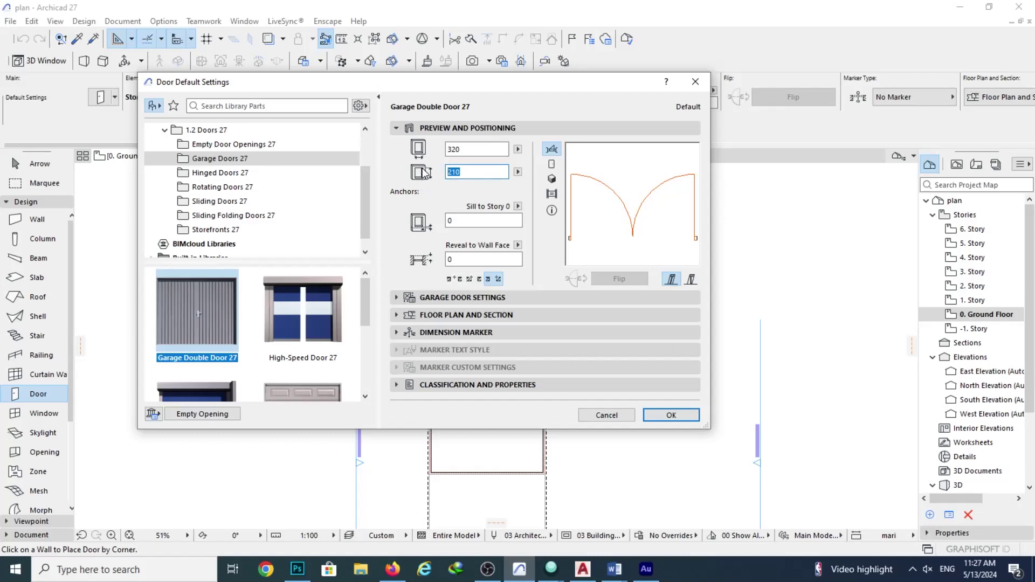
text(2)
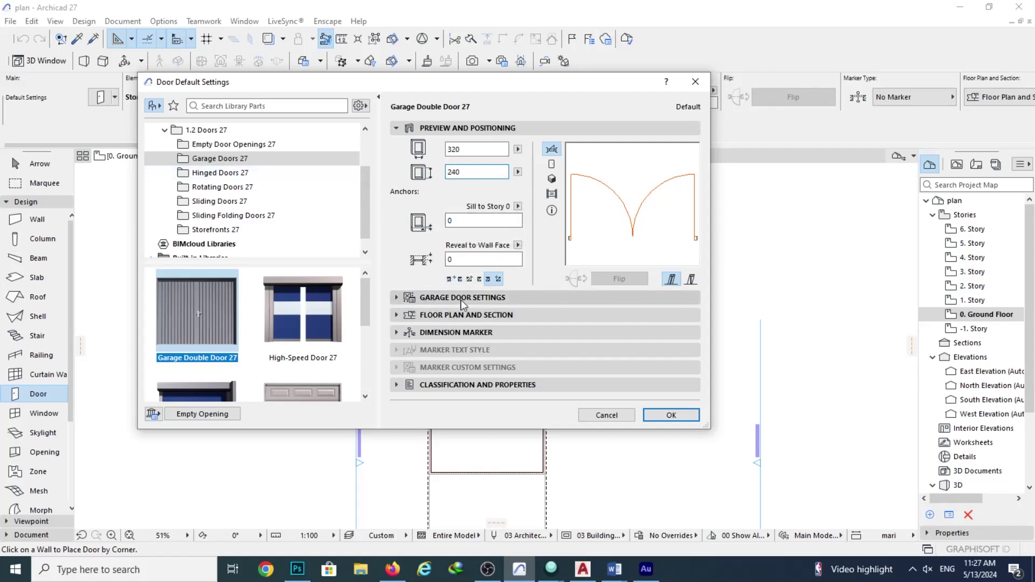
click(429, 302)
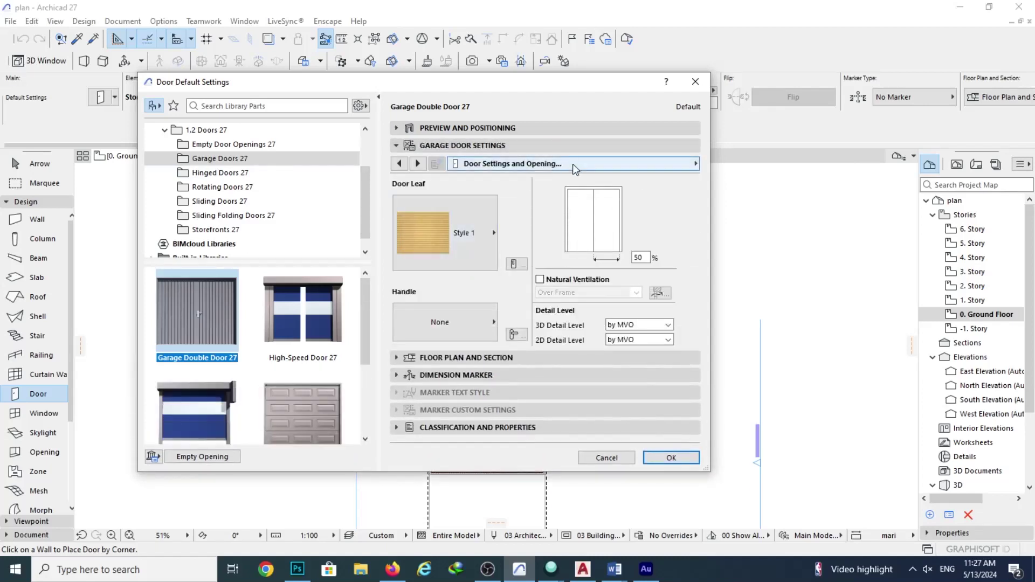
Set the Wallhole Width to 310 on the Nominal Sizes and Tolerance page.
click(566, 164)
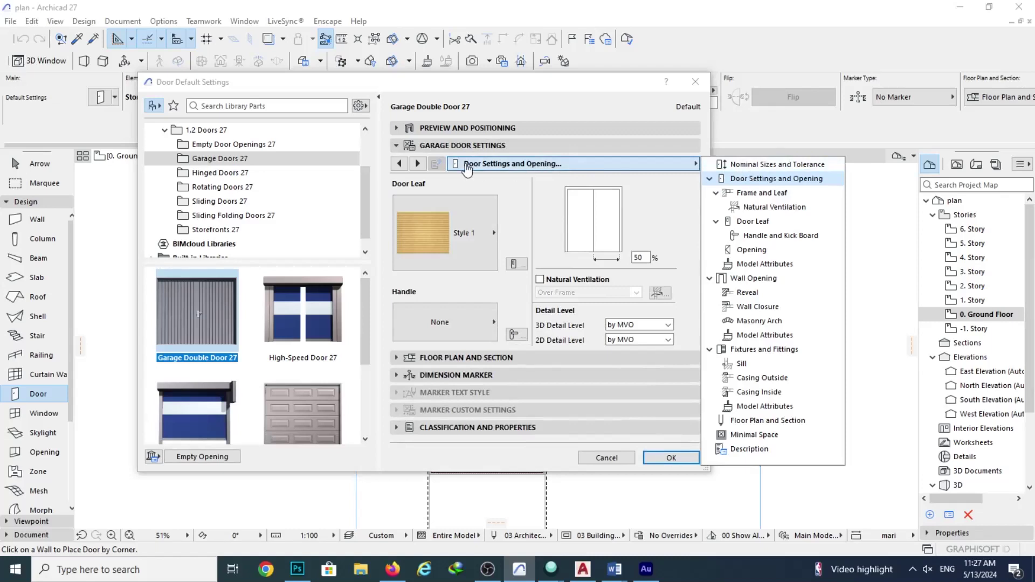
click(753, 166)
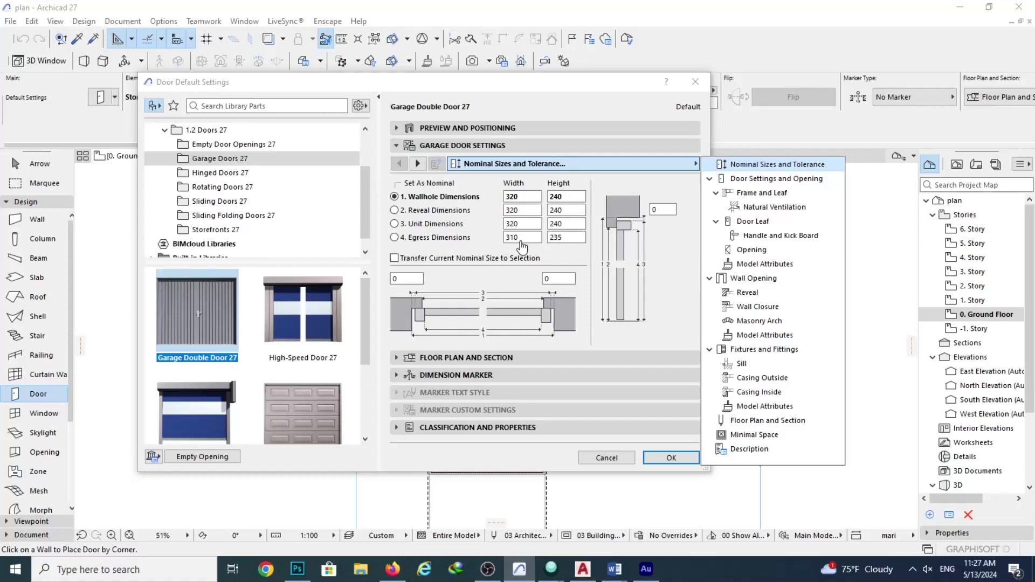
click(518, 197)
double_click(525, 196)
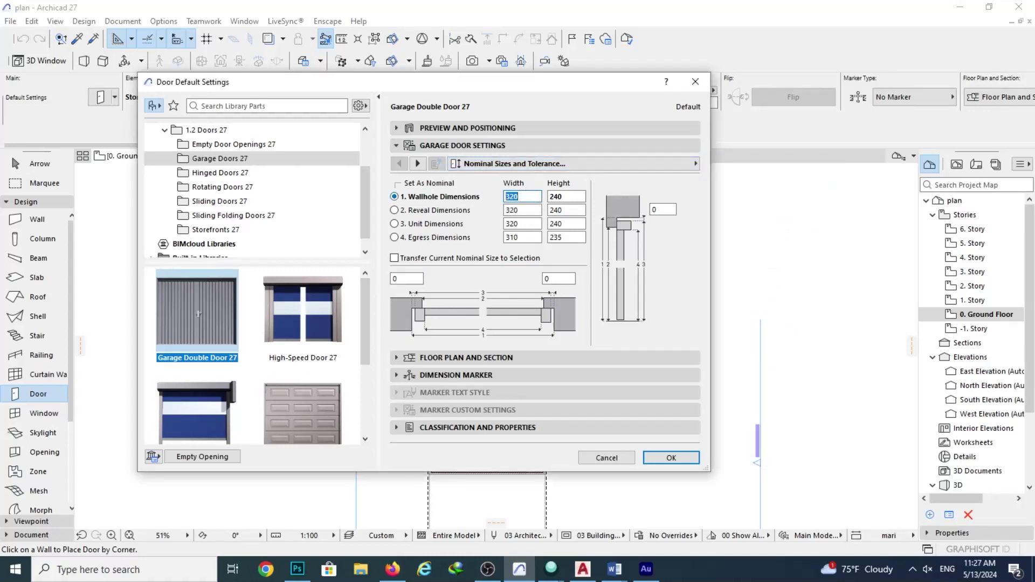
text(310)
key(Tab)
click(417, 164)
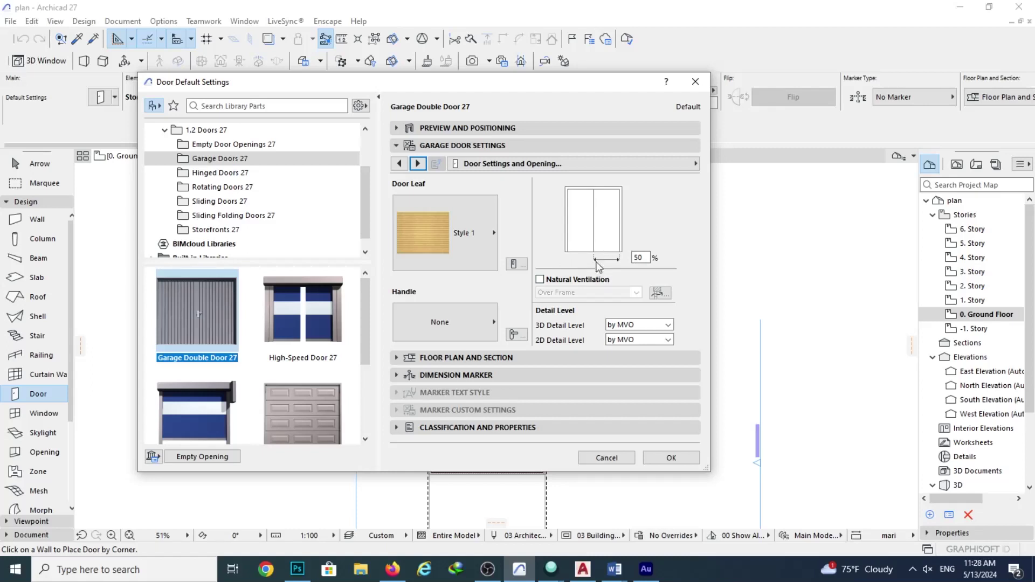
Give the garage door Fix Handle 2 and a Style 8 door leaf.
click(472, 322)
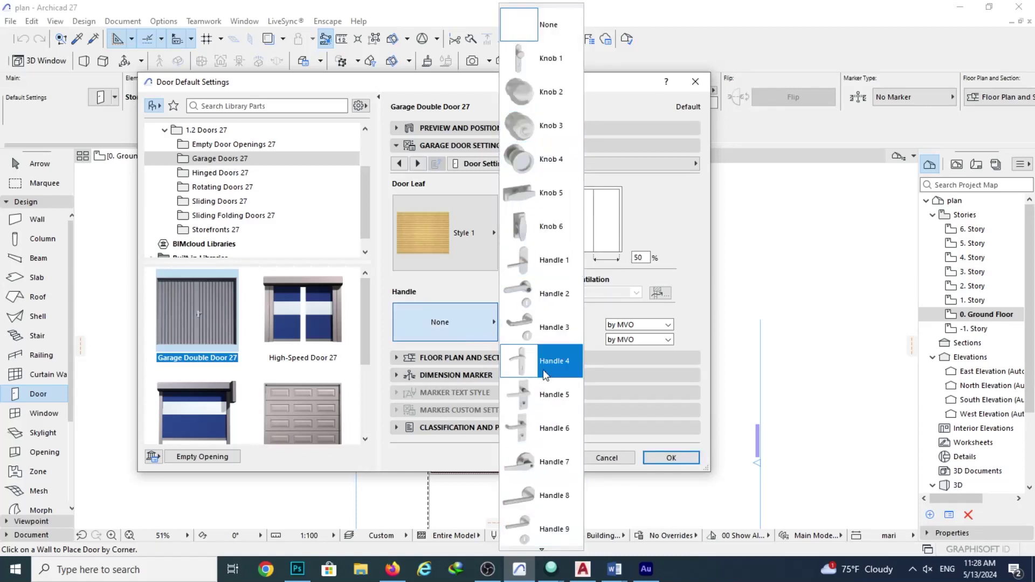
scroll(543, 377, down, 3)
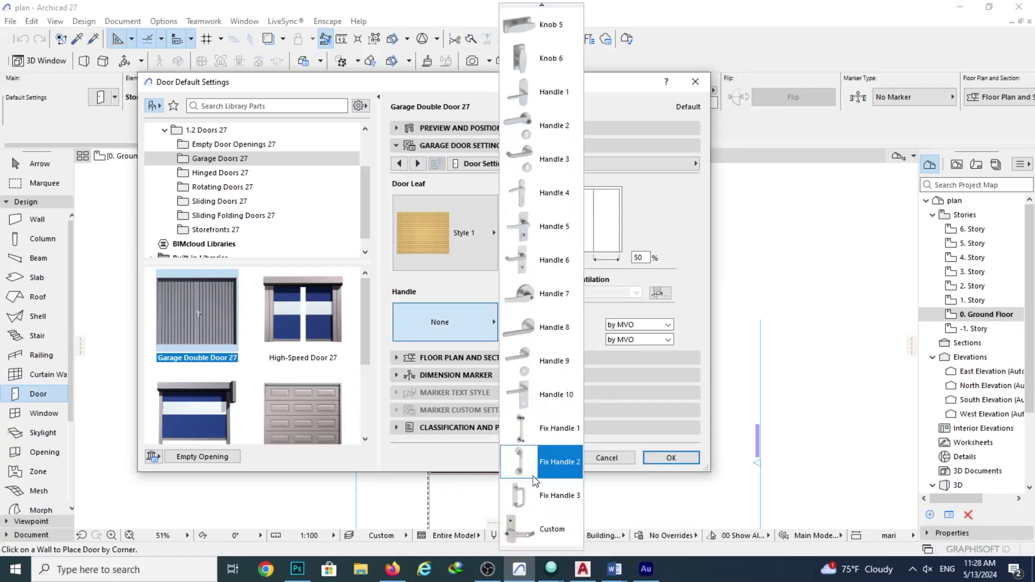
click(542, 470)
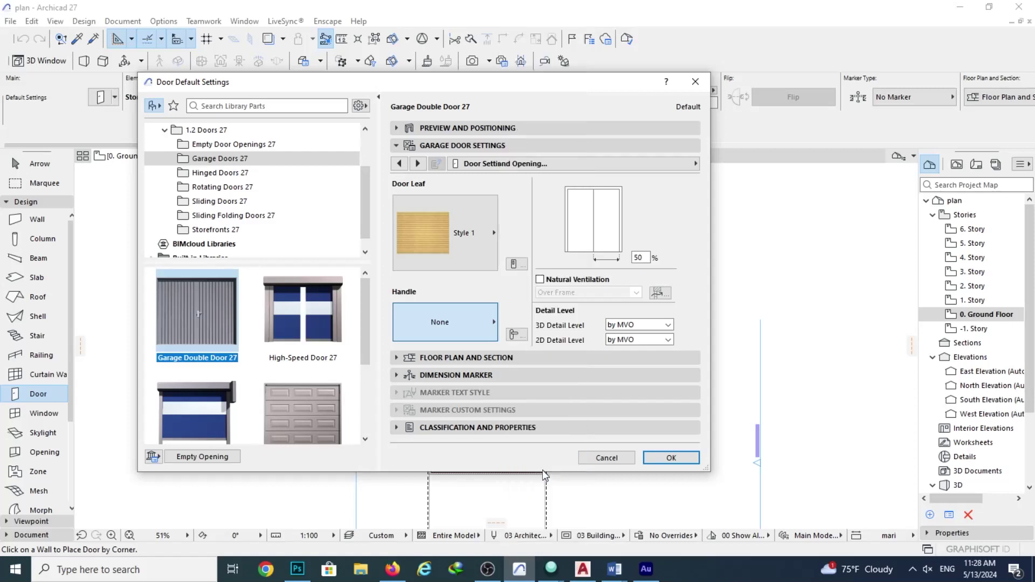
click(461, 225)
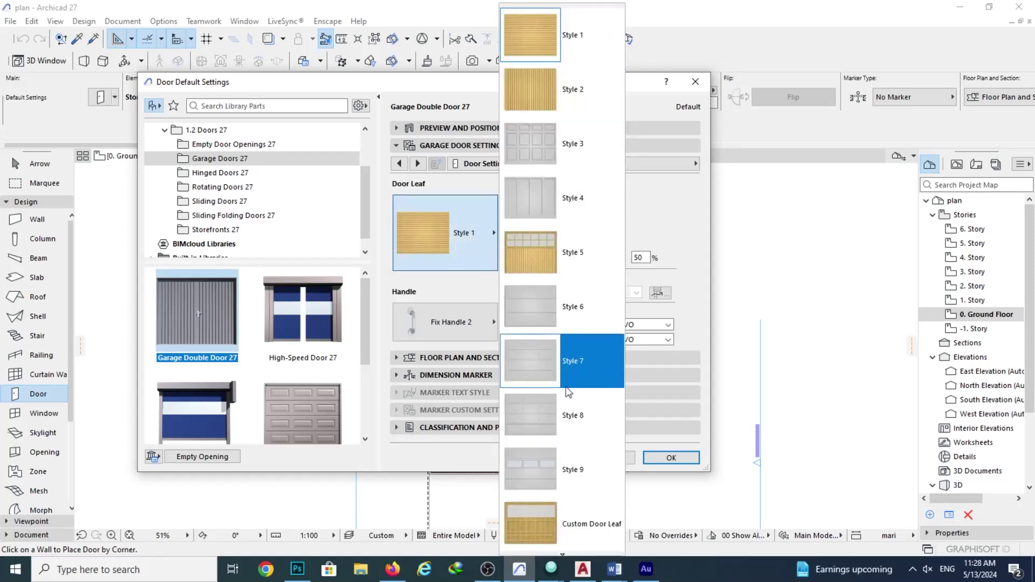
click(542, 473)
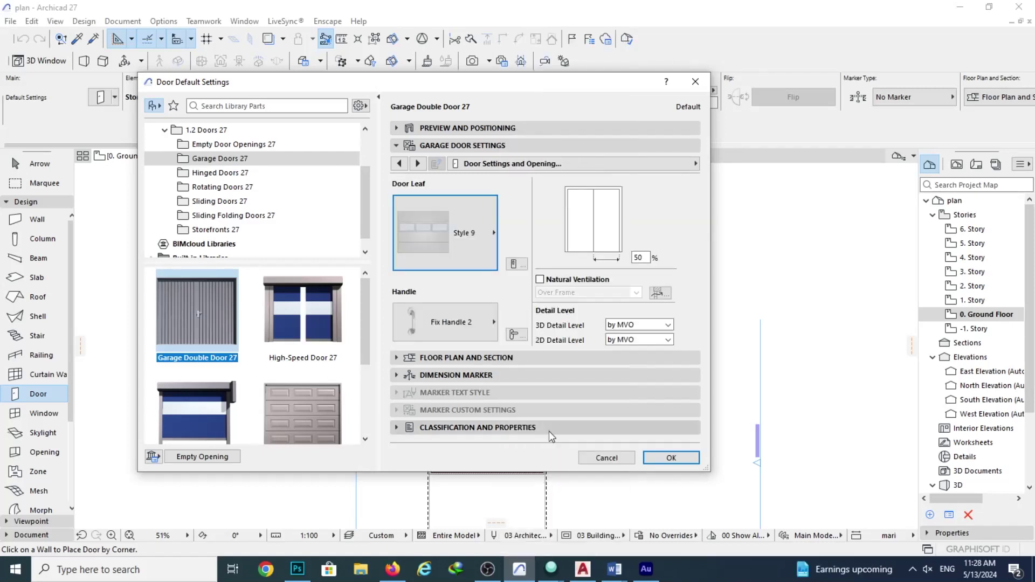
click(460, 218)
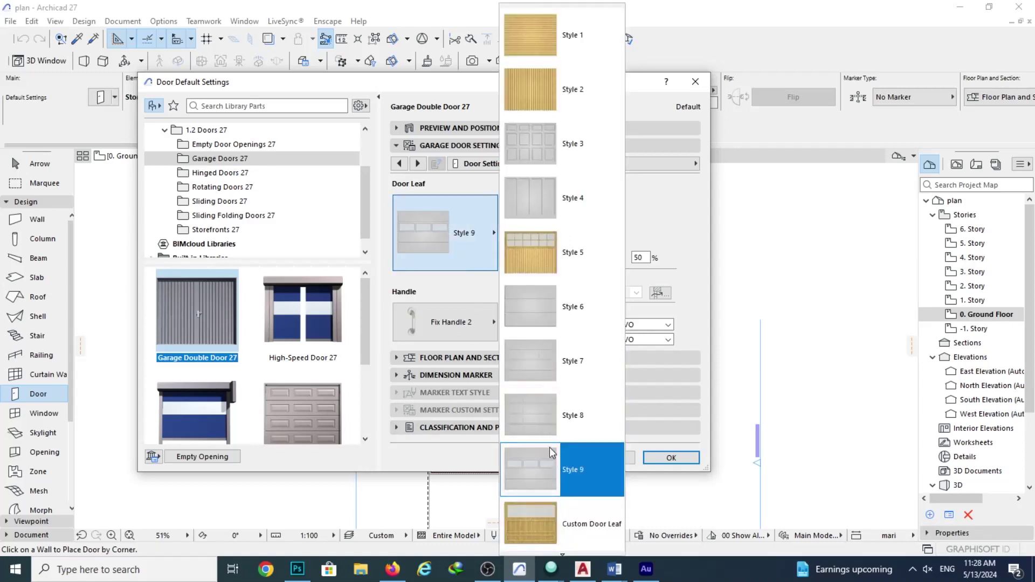
click(525, 414)
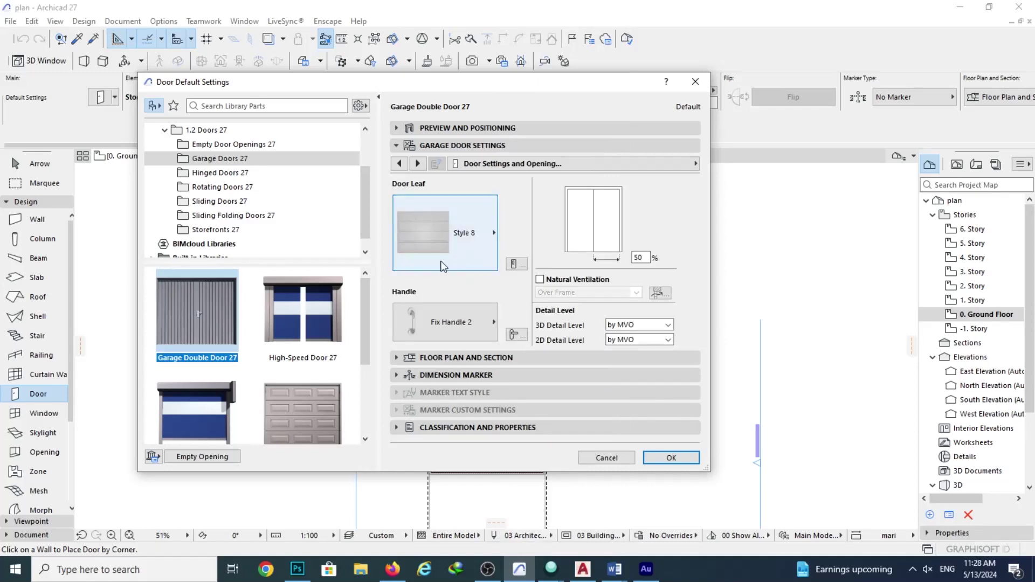
Set the 3D detail level to Full and the 2D detail level to Scale Sensitive.
click(645, 325)
click(627, 347)
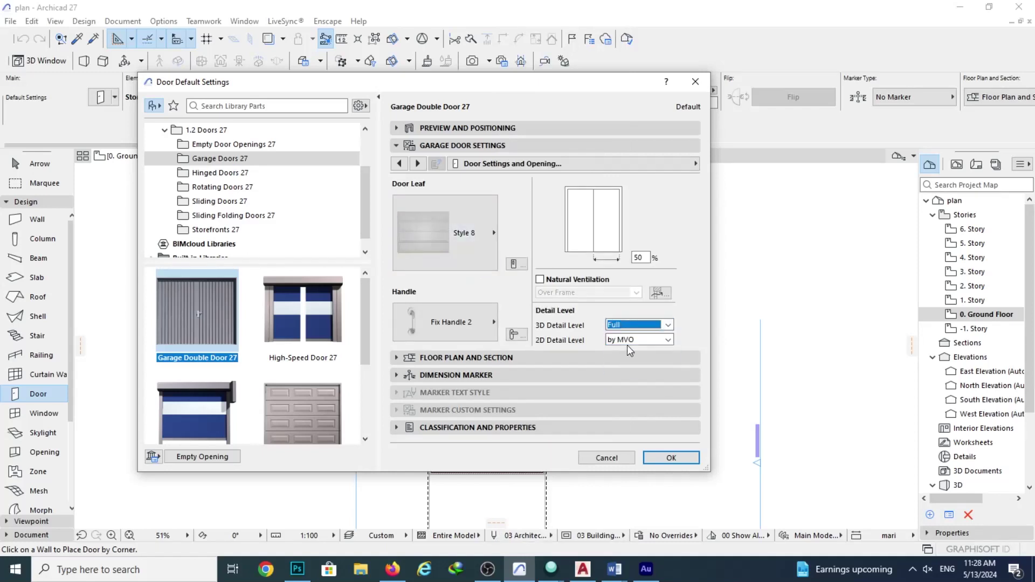
click(629, 341)
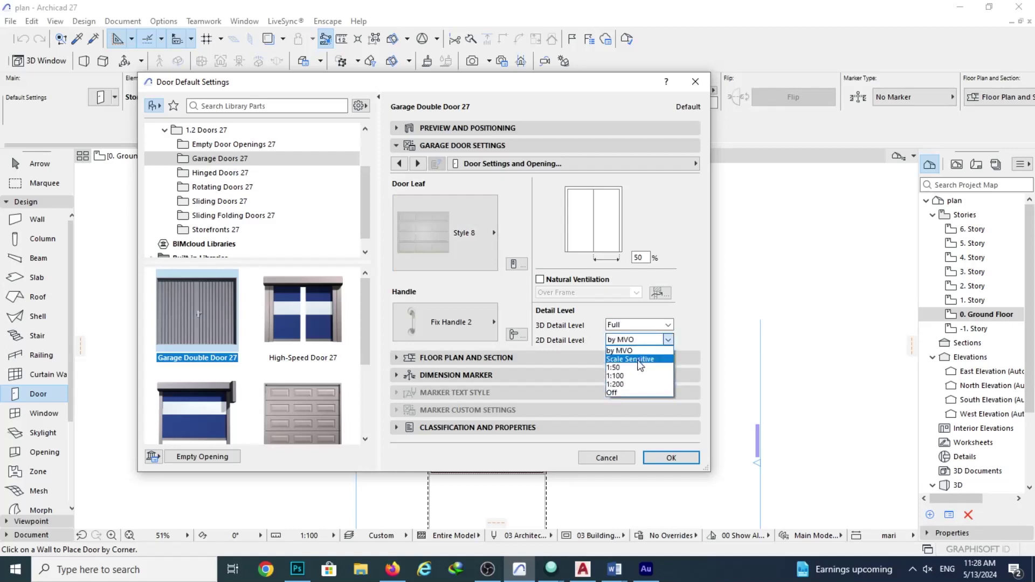
click(639, 359)
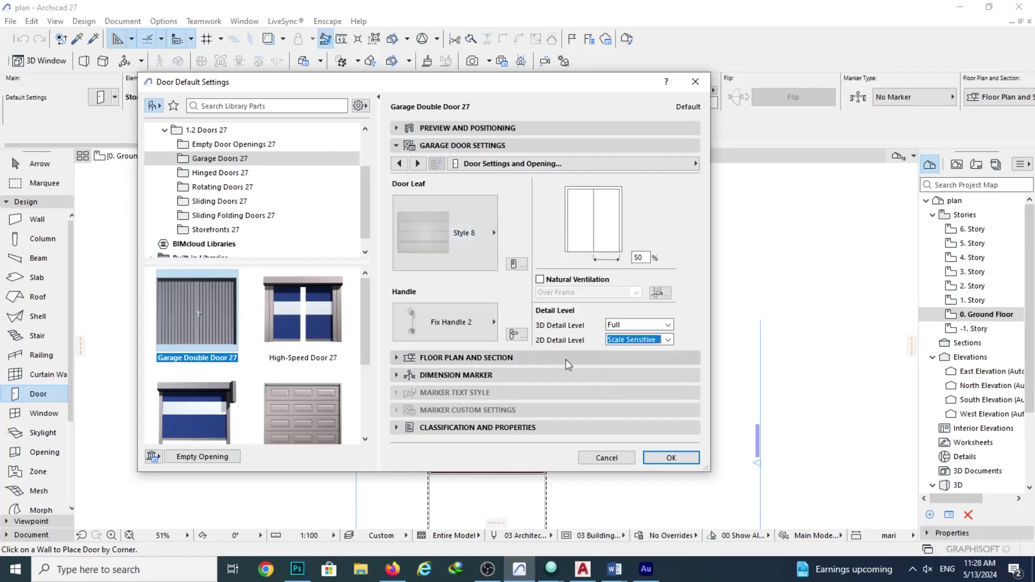
click(419, 163)
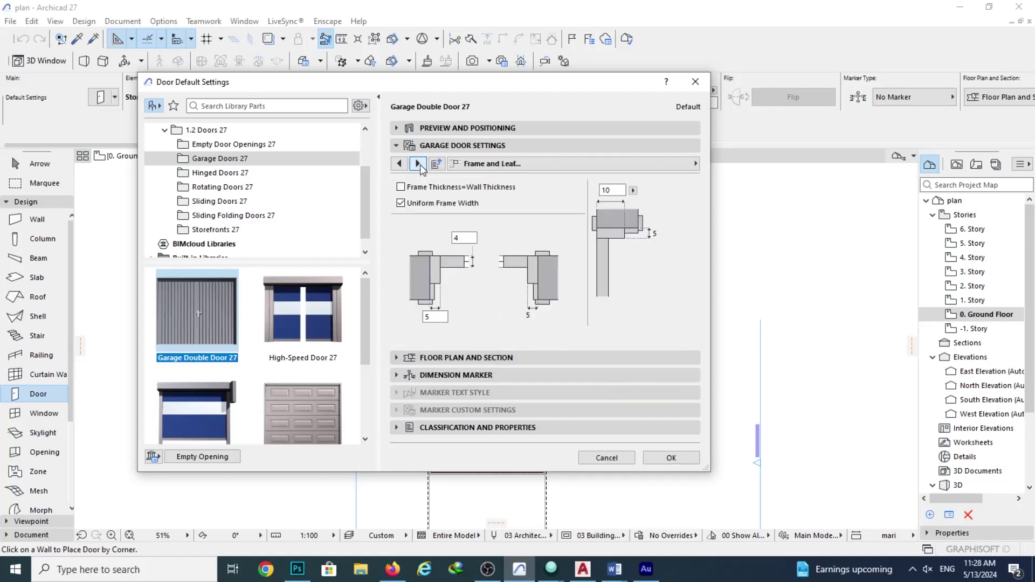
Override model view options for 3D projections and switch off the door's 3D opening line.
click(418, 163)
click(419, 163)
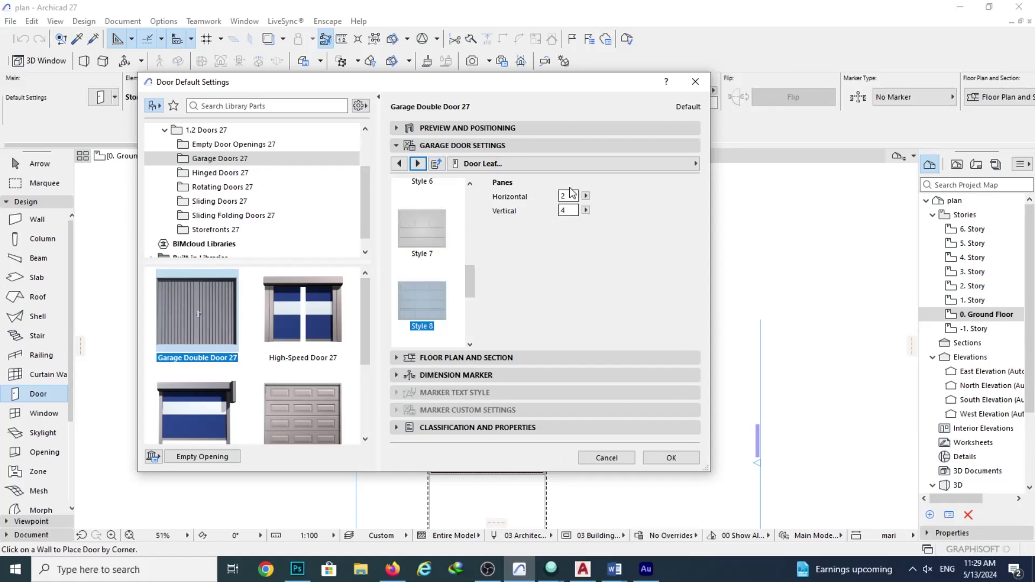
click(419, 164)
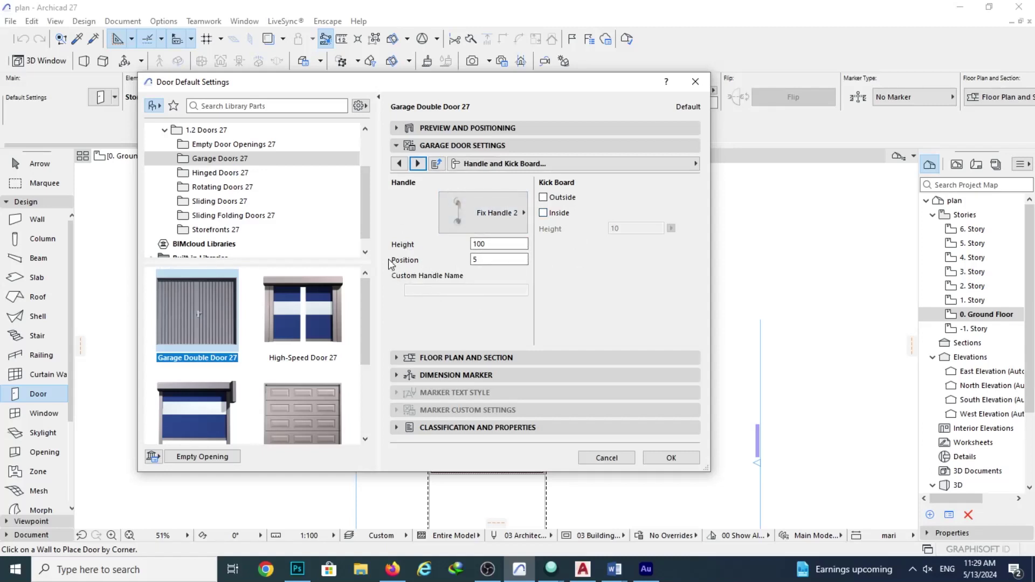
click(467, 226)
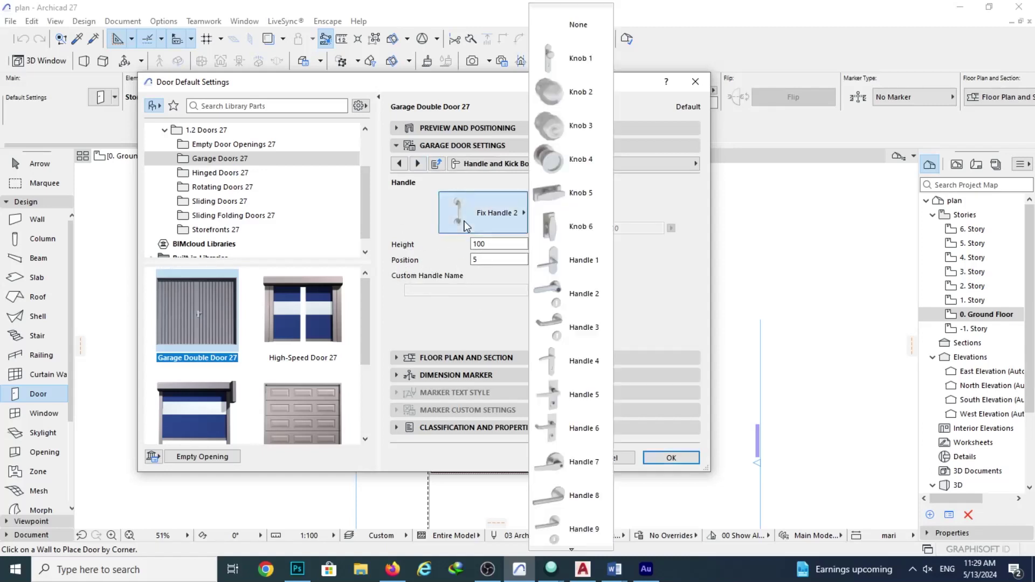
click(494, 207)
click(418, 163)
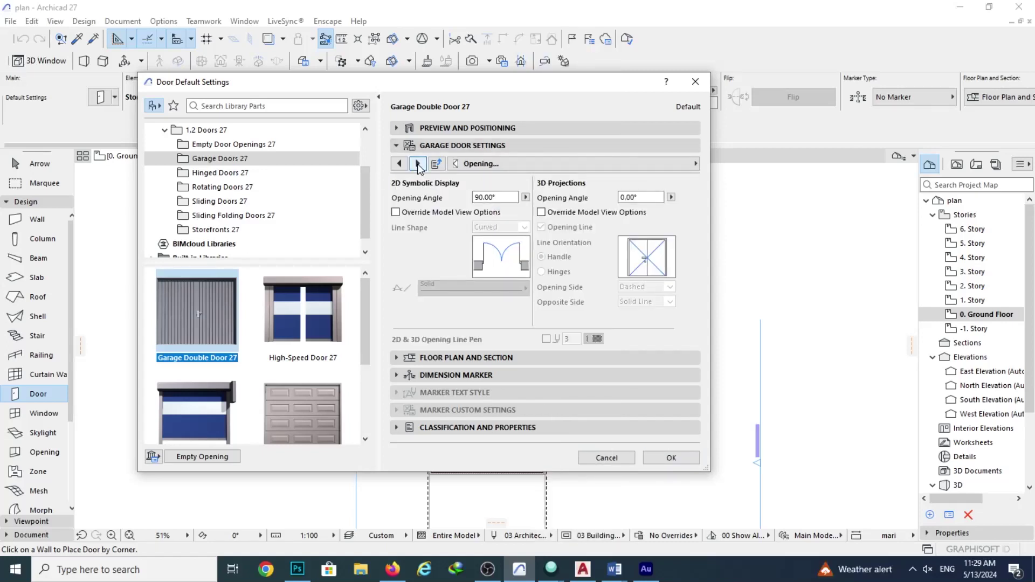
click(542, 212)
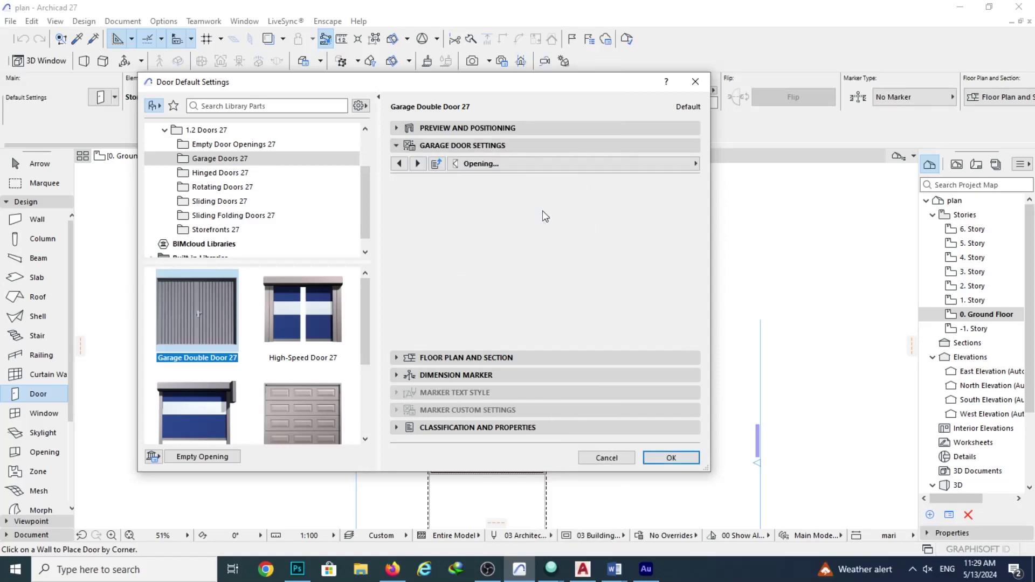
click(542, 228)
click(418, 163)
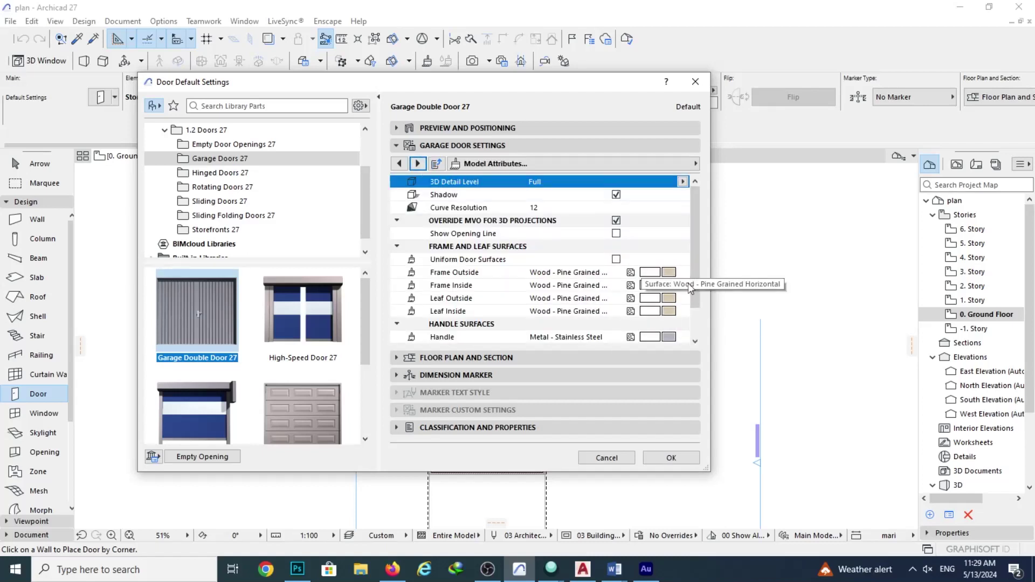
Apply uniform Paint - Light Gray surfaces to all door frames and leaves.
click(618, 263)
click(616, 259)
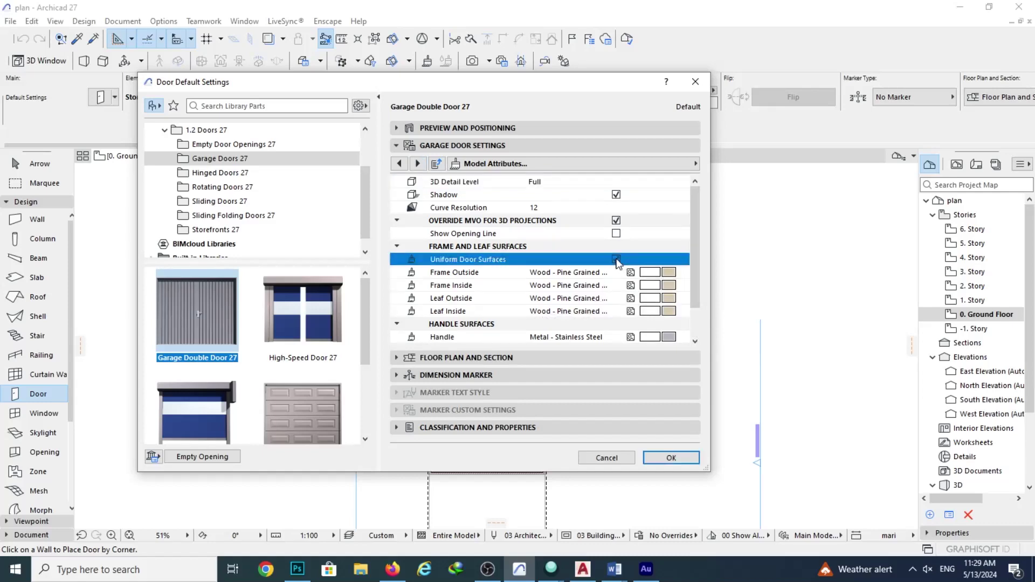
click(672, 273)
click(672, 273)
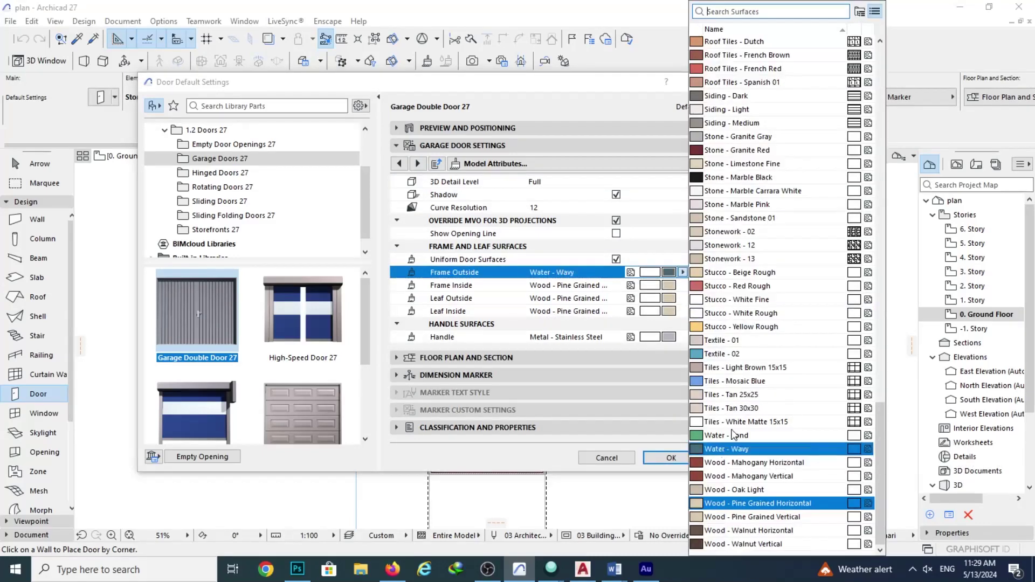
scroll(755, 232, up, 4)
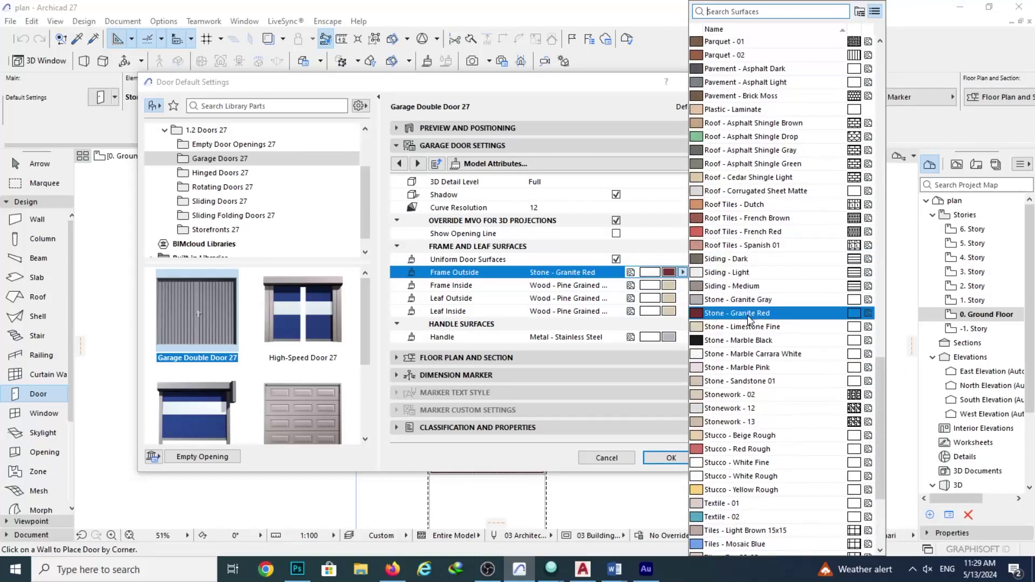
scroll(754, 223, up, 4)
scroll(757, 178, up, 4)
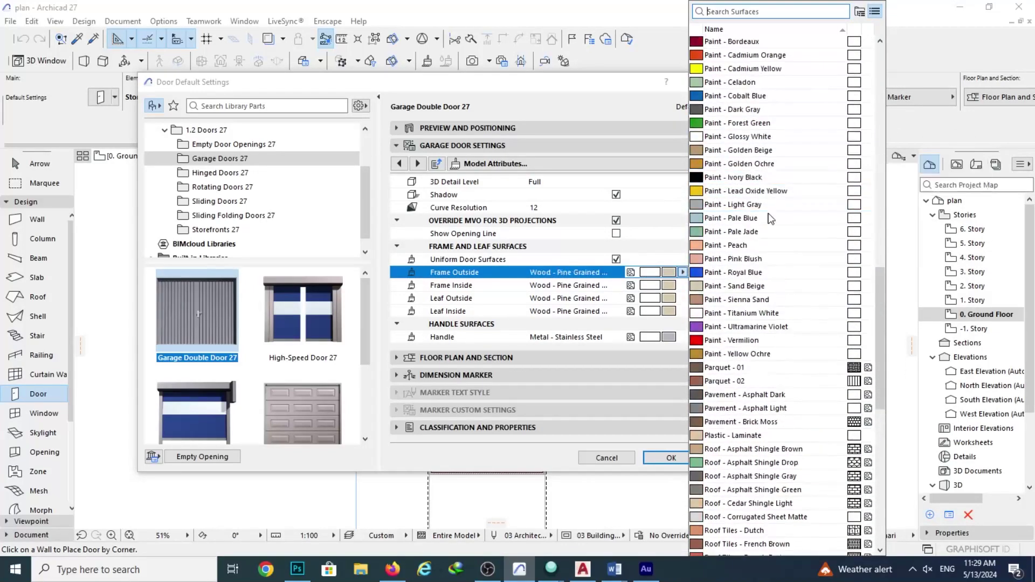
click(776, 164)
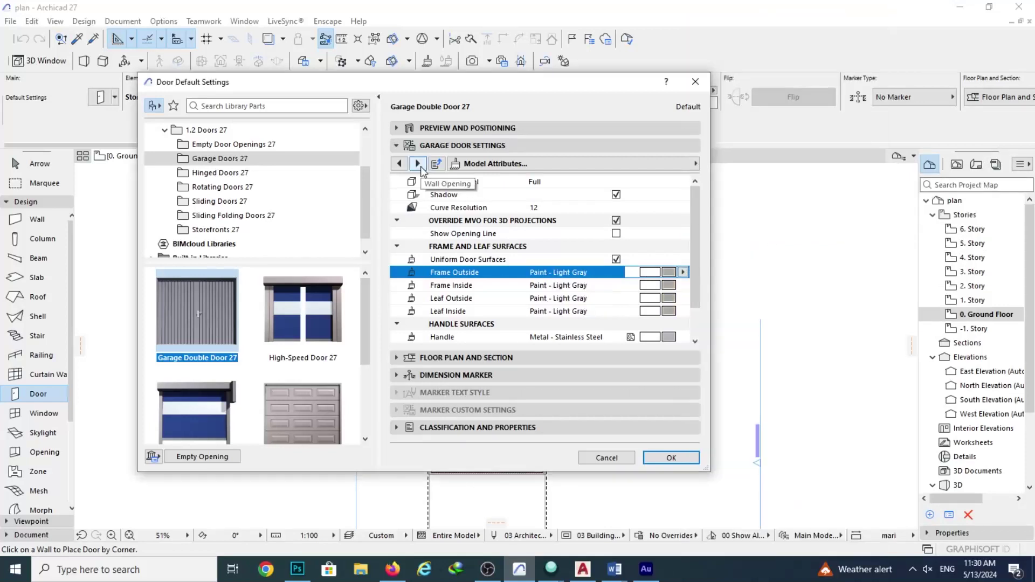
Add both an outside and an inside casing to the garage door.
click(418, 163)
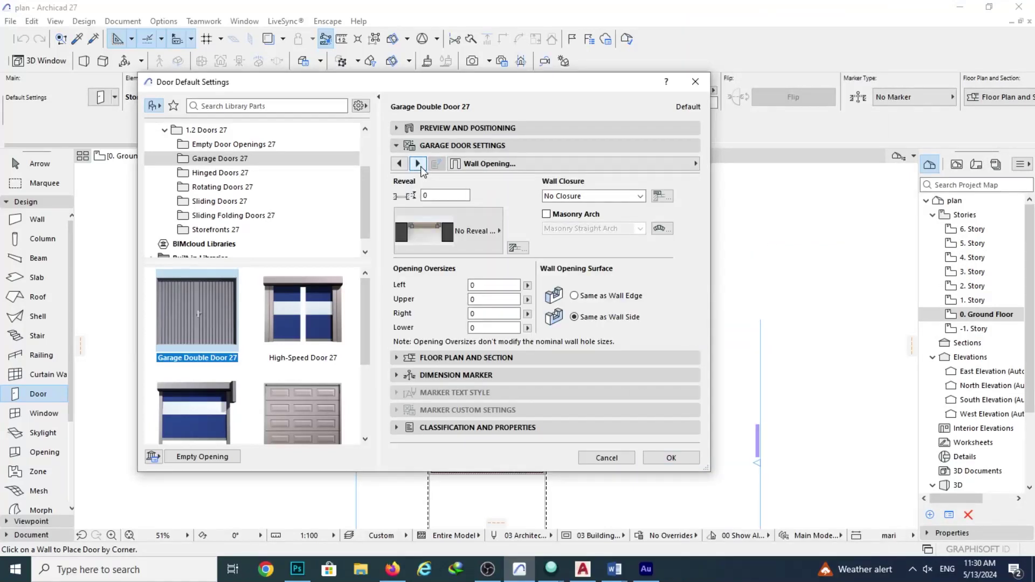
click(418, 164)
click(417, 164)
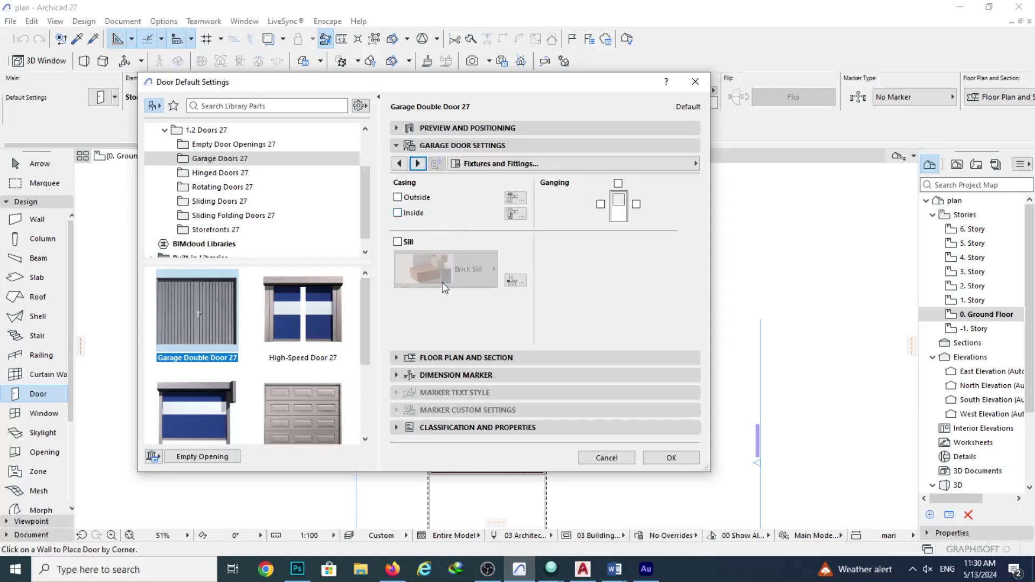
click(398, 197)
click(397, 213)
Set the casing width to 20.
click(420, 164)
click(419, 164)
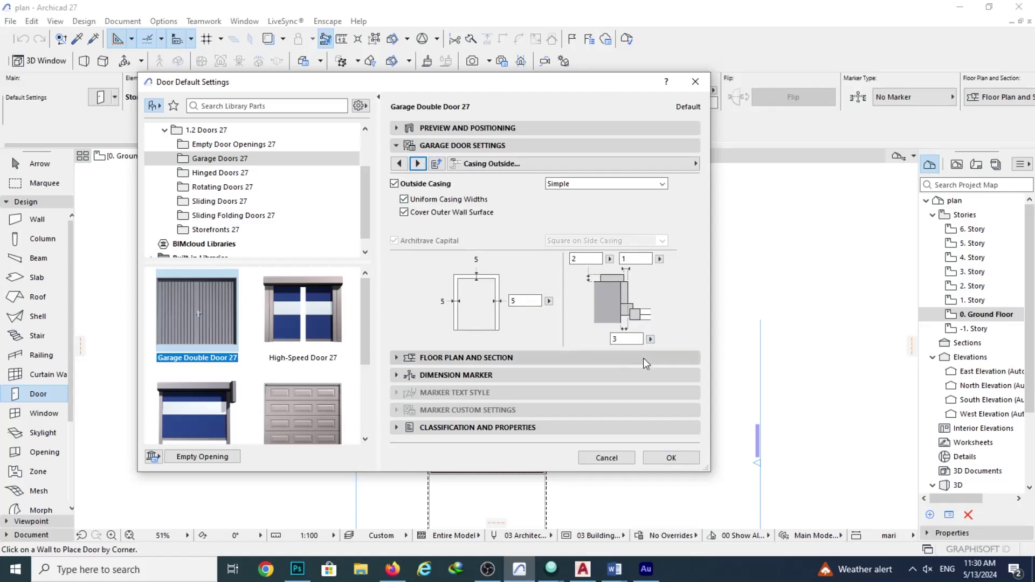
double_click(525, 301)
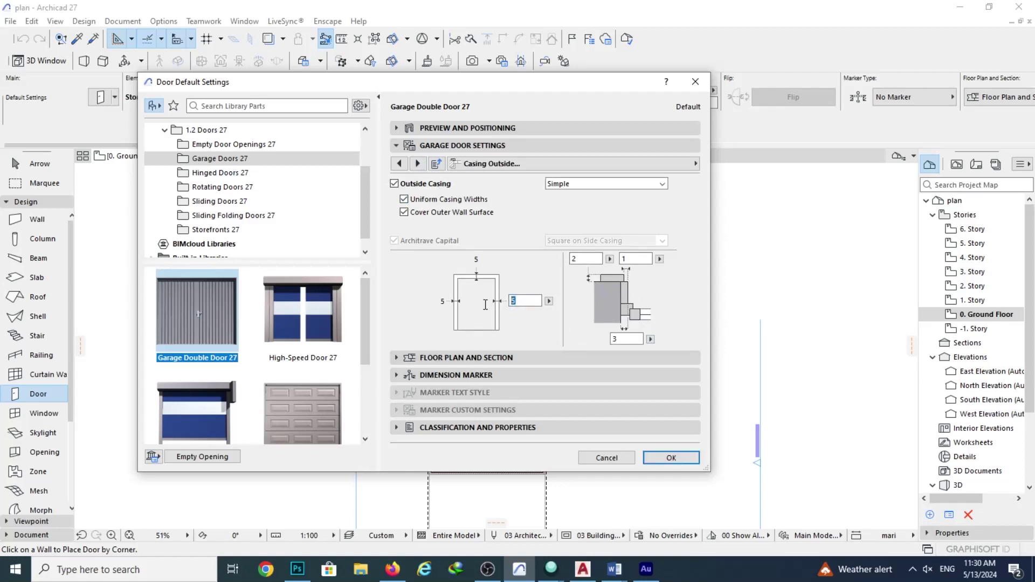
click(512, 317)
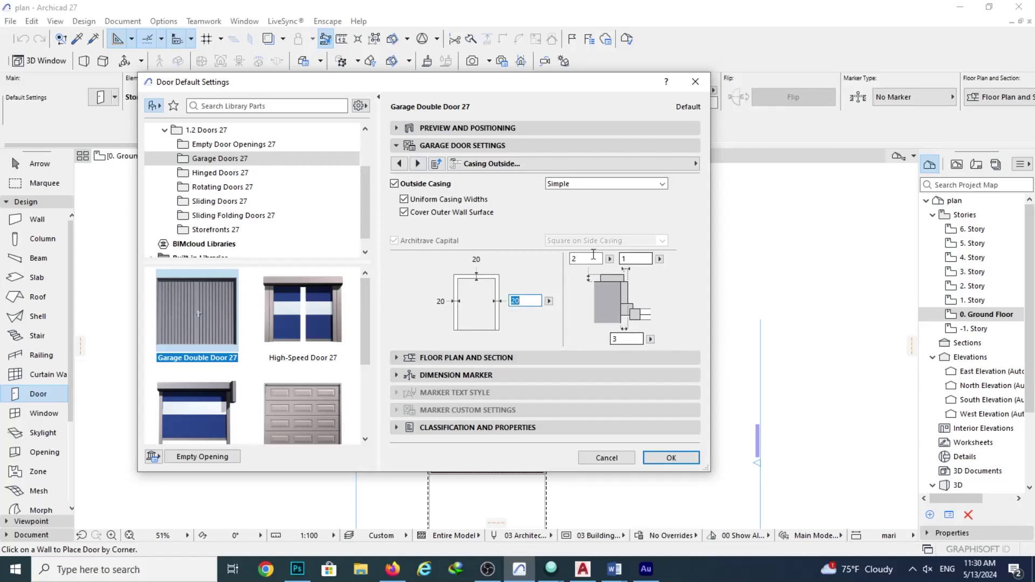
click(418, 163)
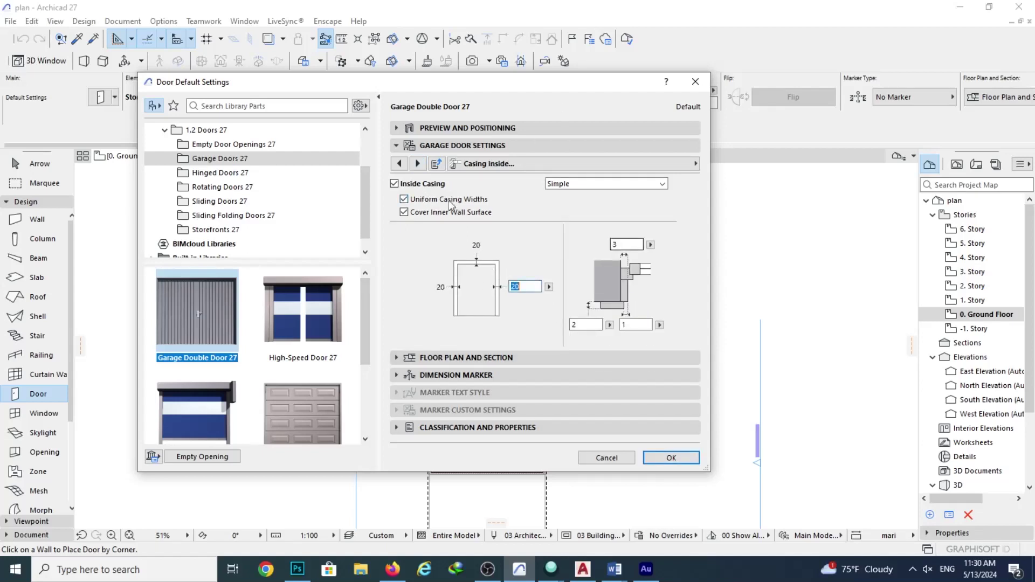
click(418, 164)
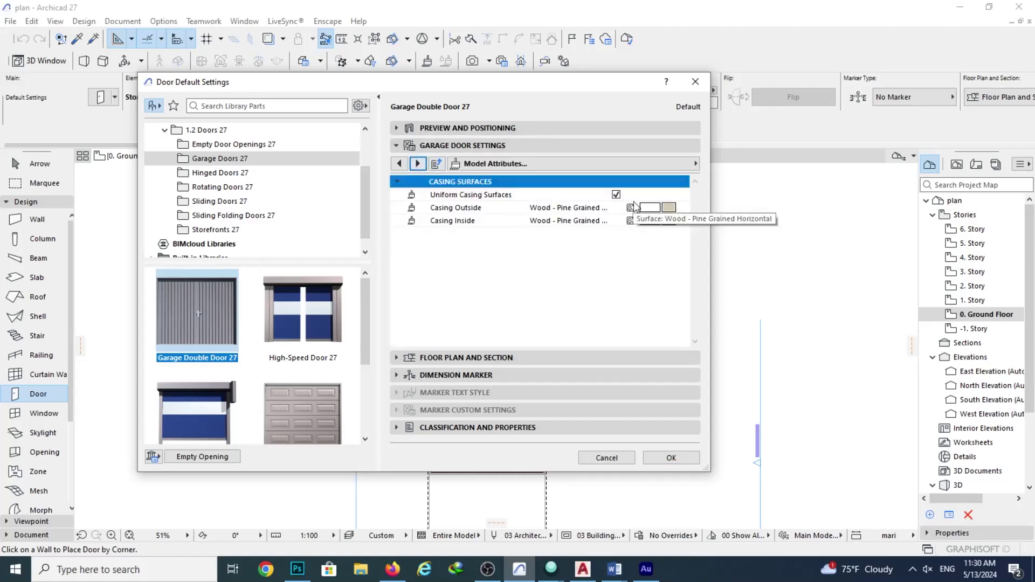
Give the casing Paint - Light Gray and confirm the door settings.
click(669, 211)
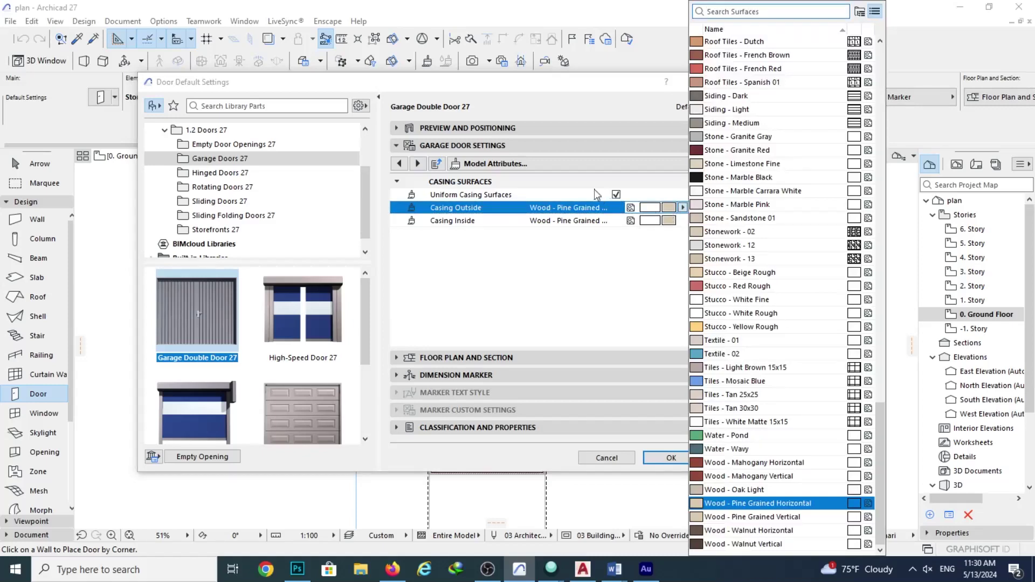
scroll(755, 390, up, 4)
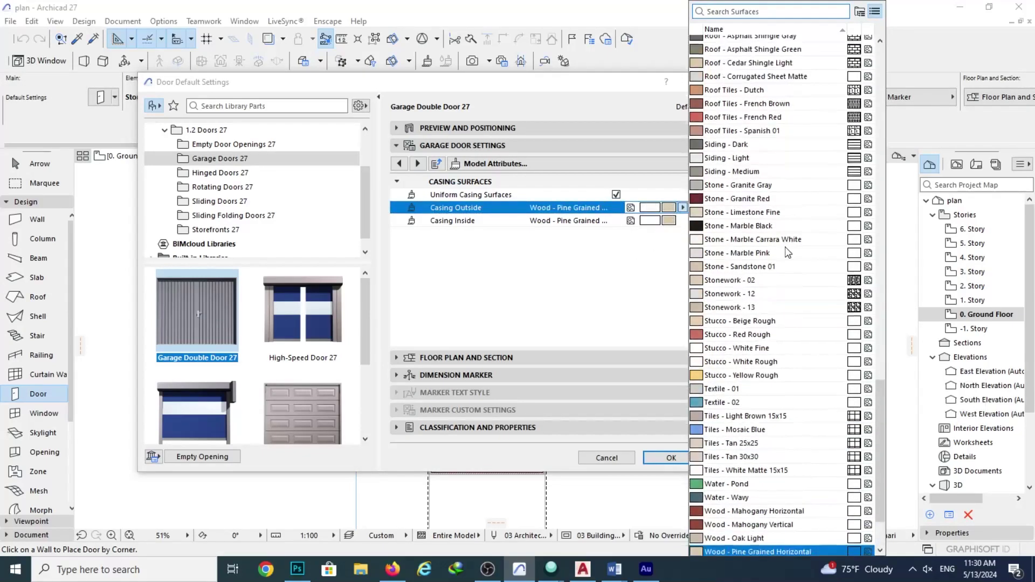
scroll(798, 259, up, 6)
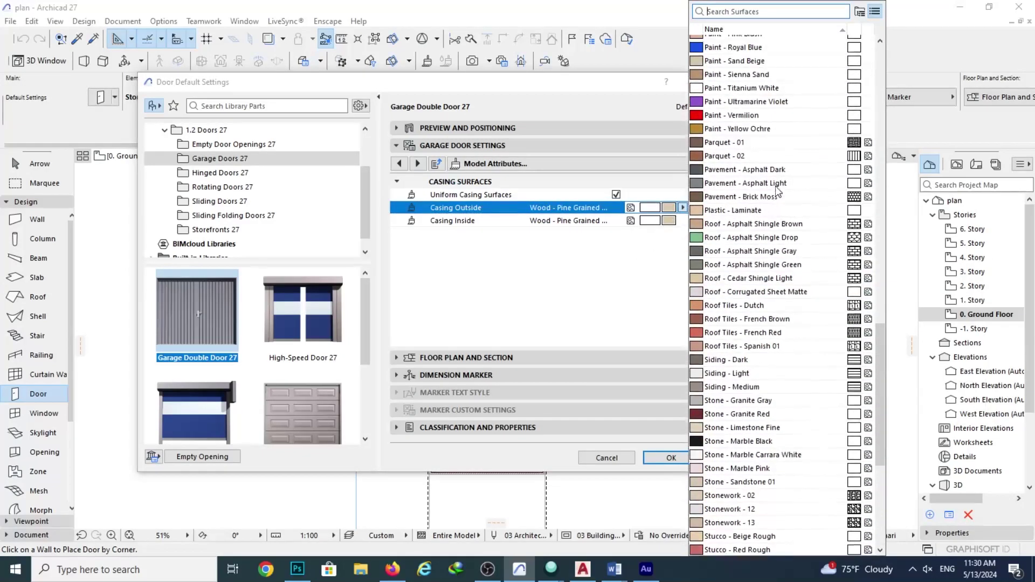
click(773, 128)
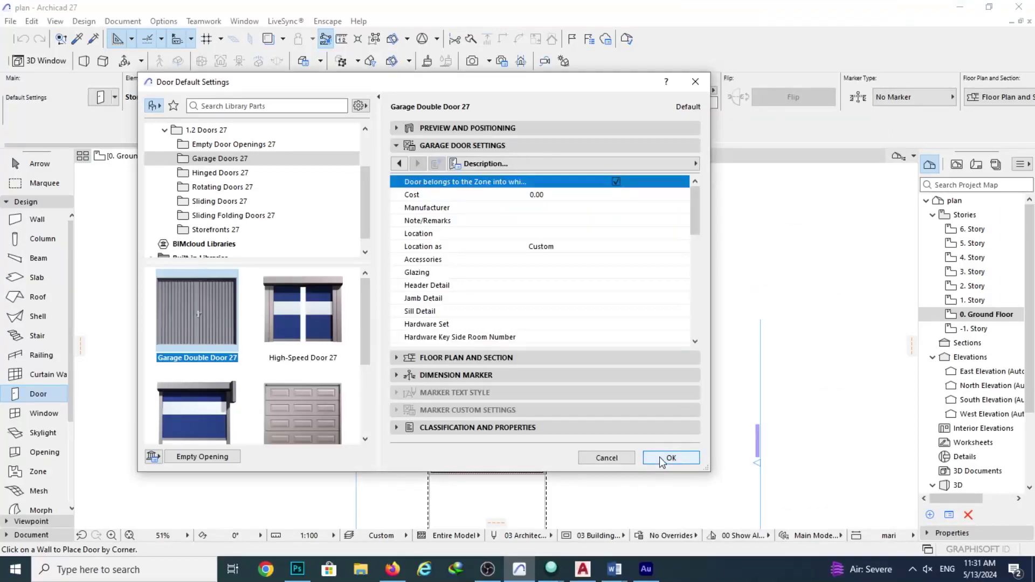
click(662, 457)
Place the garage door on the top wall near its right corner, swinging into the room.
scroll(549, 402, up, 3)
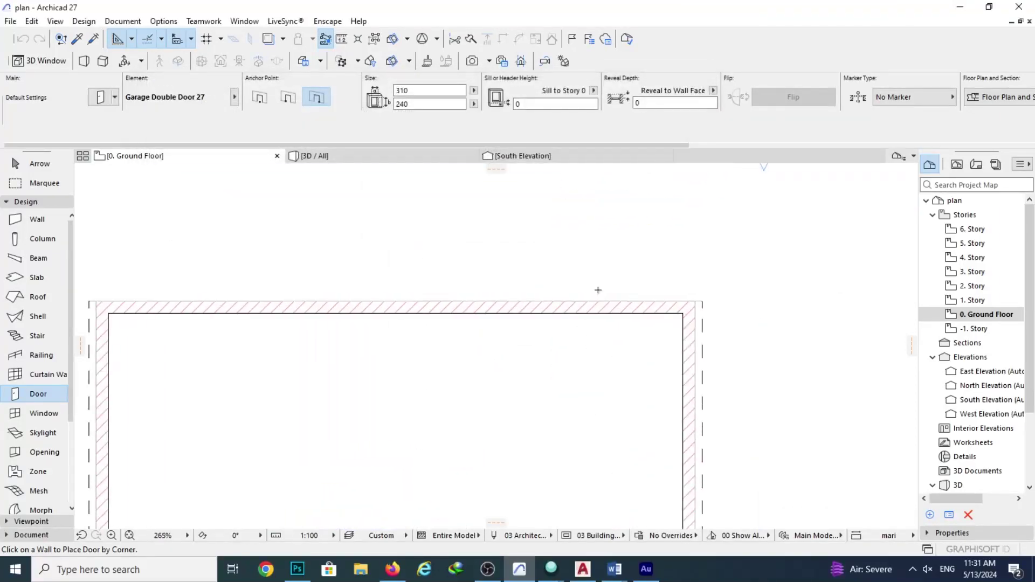
scroll(599, 323, down, 10)
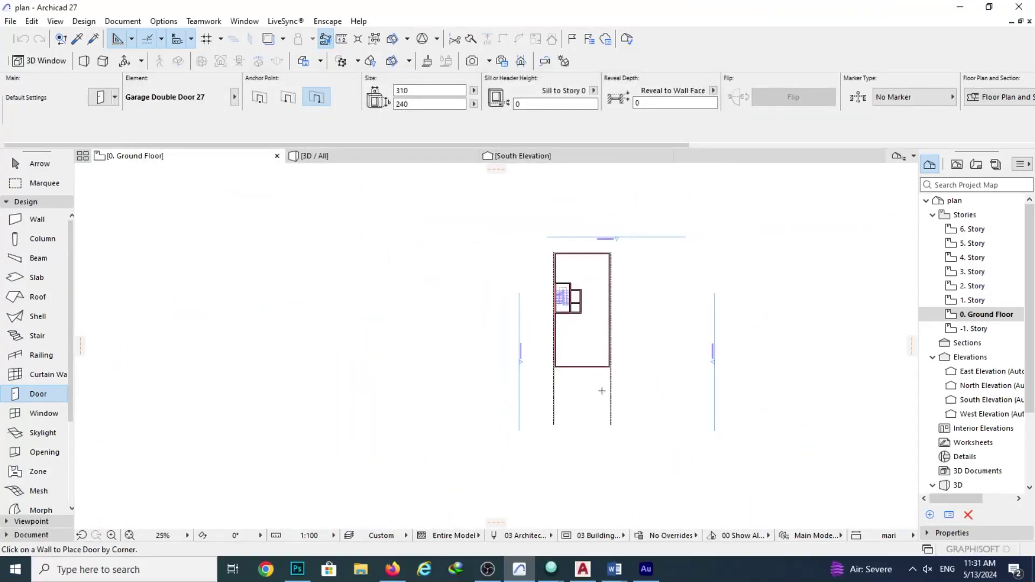
scroll(601, 391, up, 2)
scroll(606, 168, up, 7)
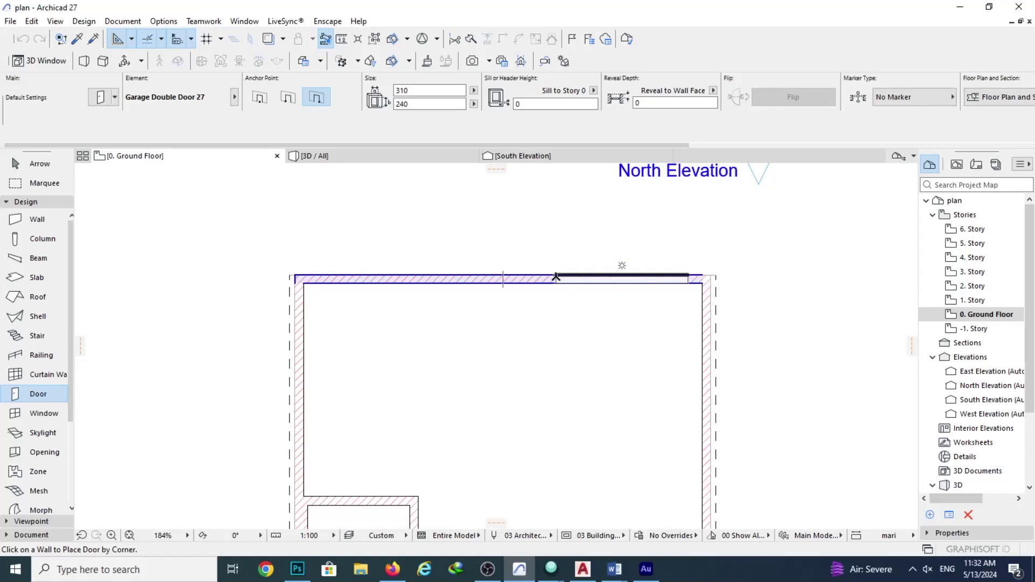
click(561, 275)
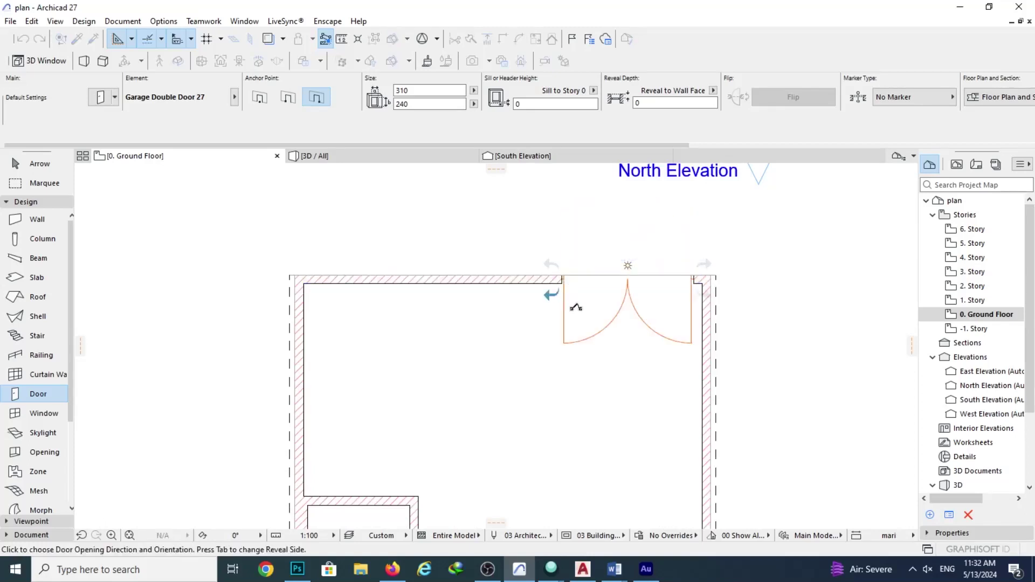
click(647, 412)
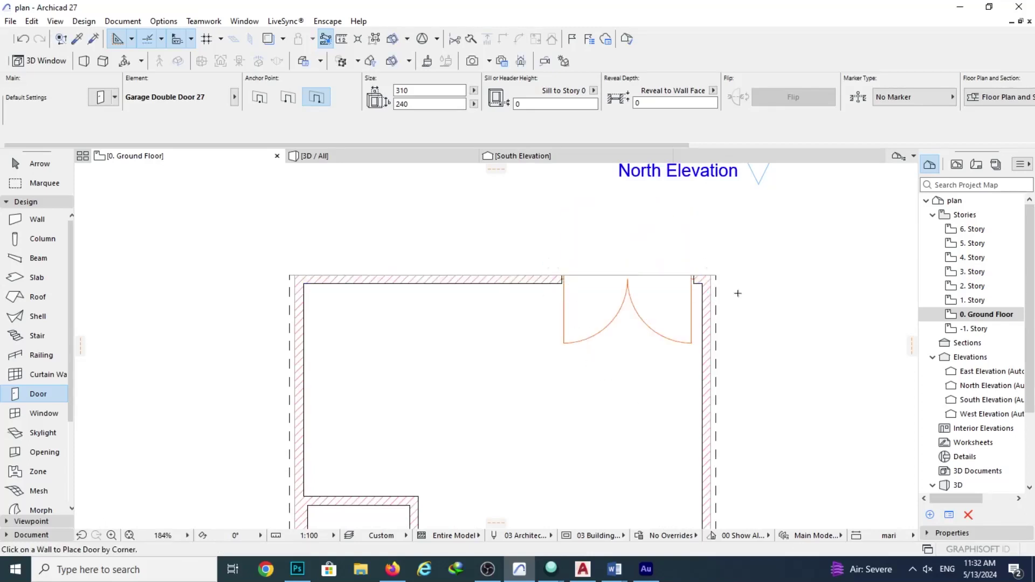
key(Escape)
scroll(685, 275, up, 5)
Shift the placed garage door 30 to the left along the wall, then deselect it.
click(717, 310)
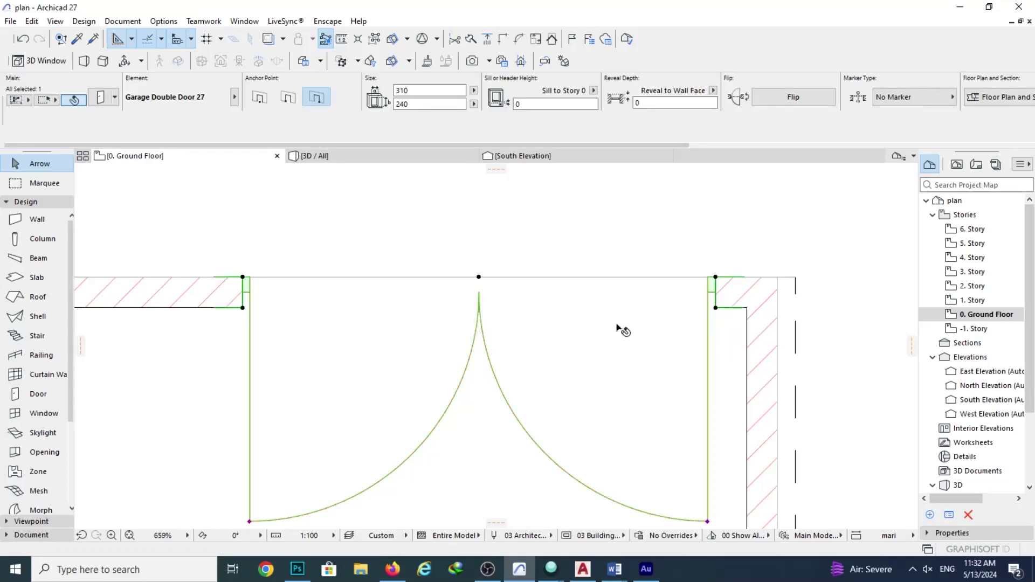
click(716, 309)
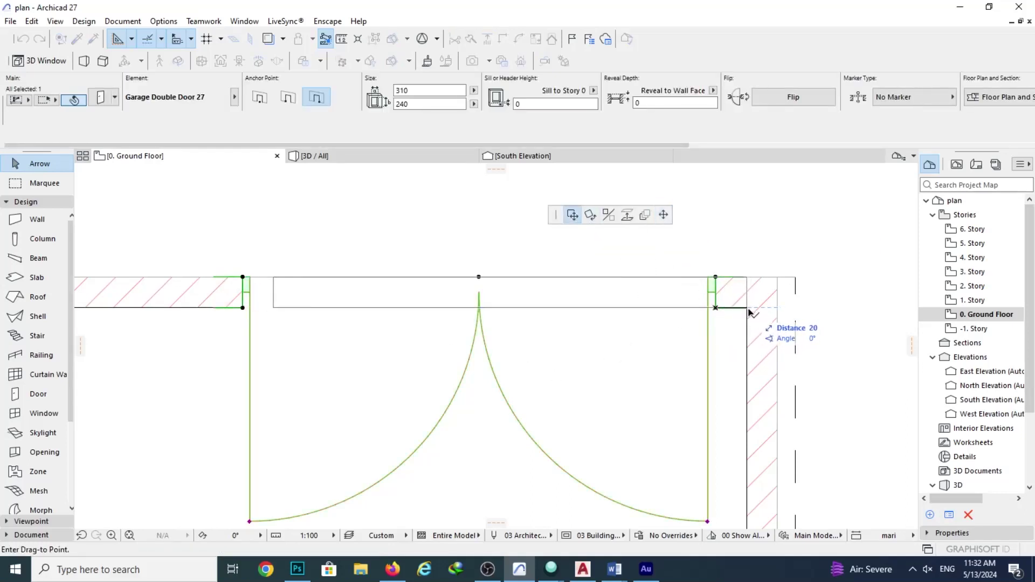
click(750, 313)
click(746, 308)
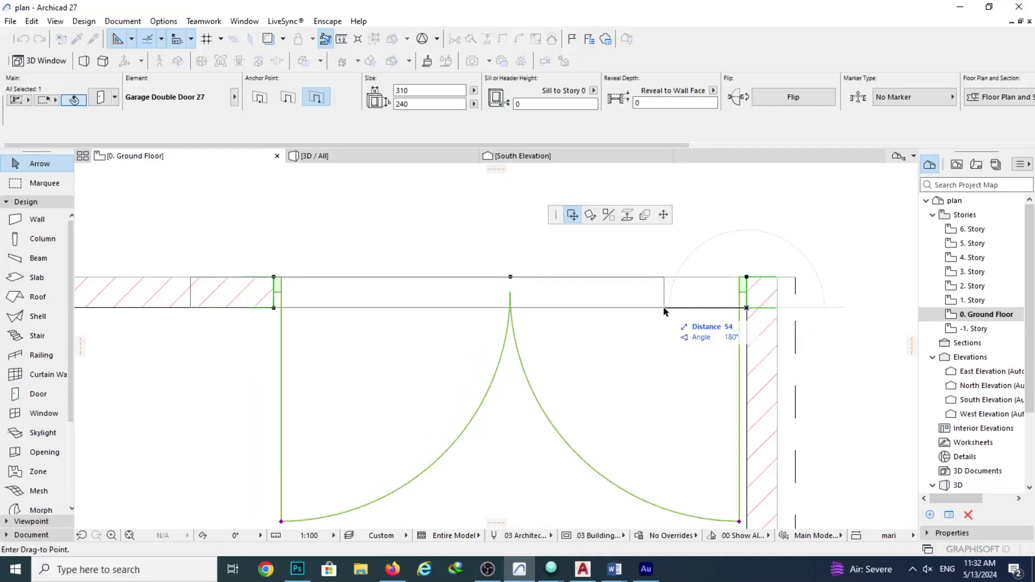
text(30)
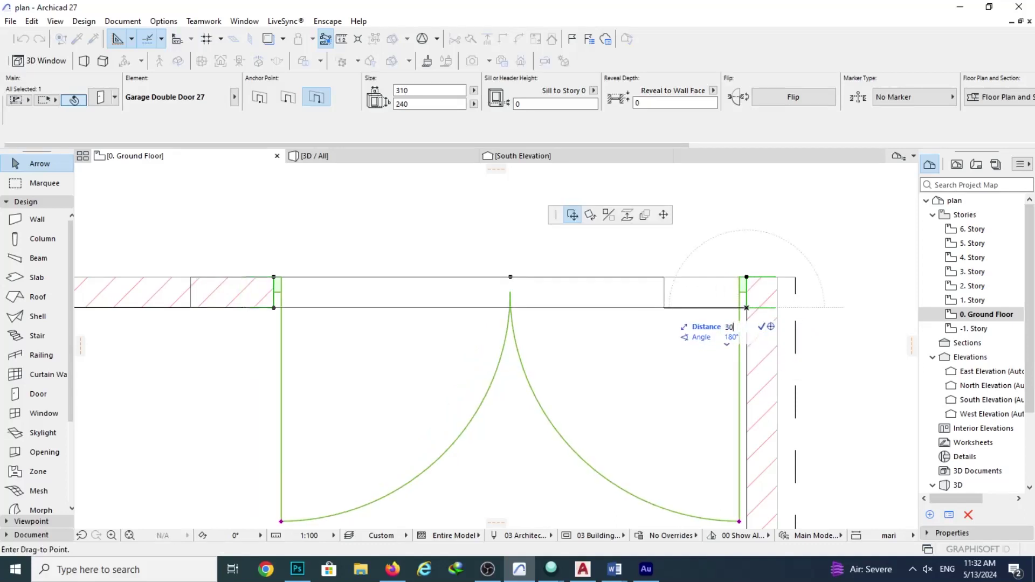
key(Return)
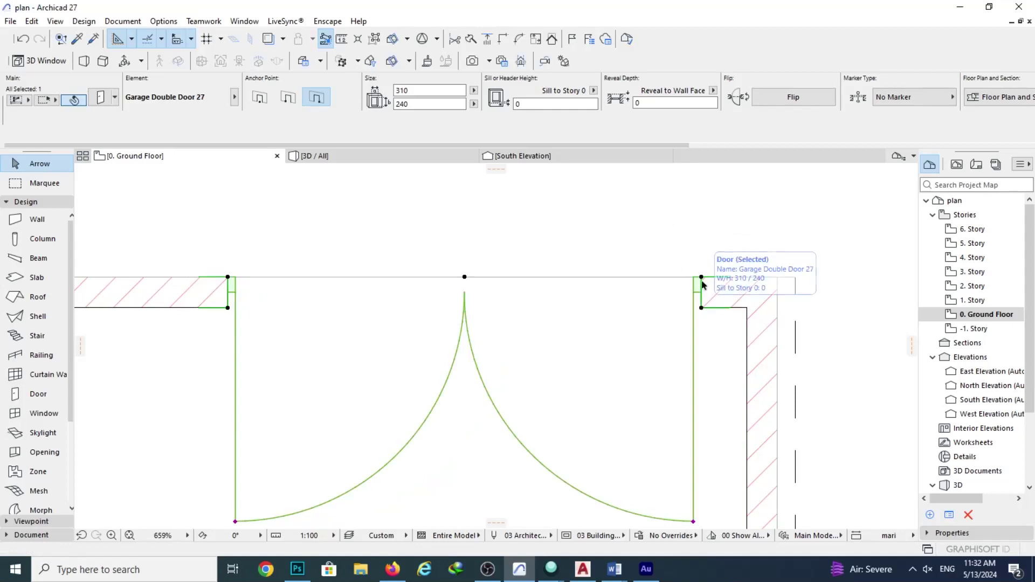
scroll(701, 269, down, 2)
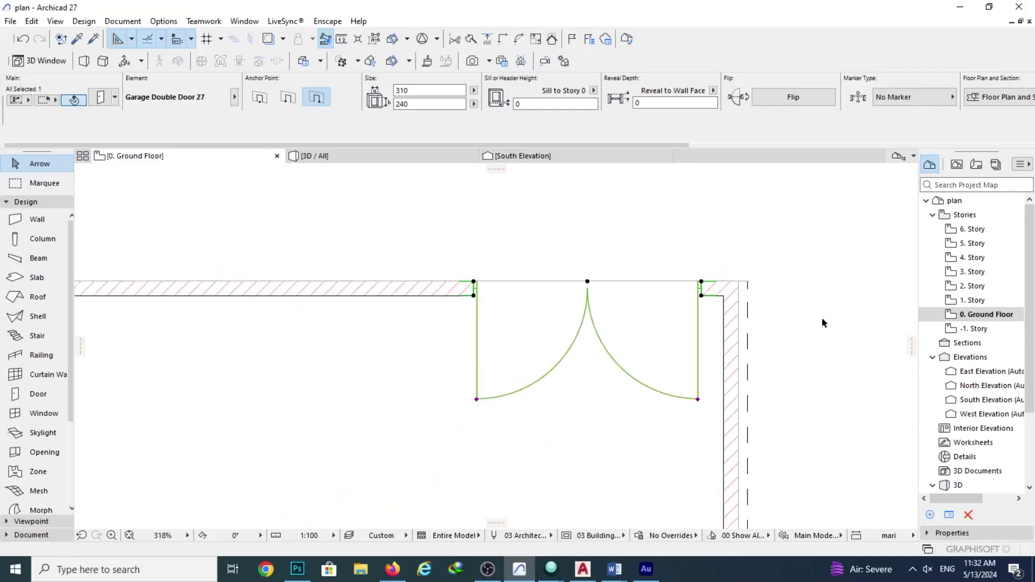
scroll(701, 299, up, 3)
click(700, 298)
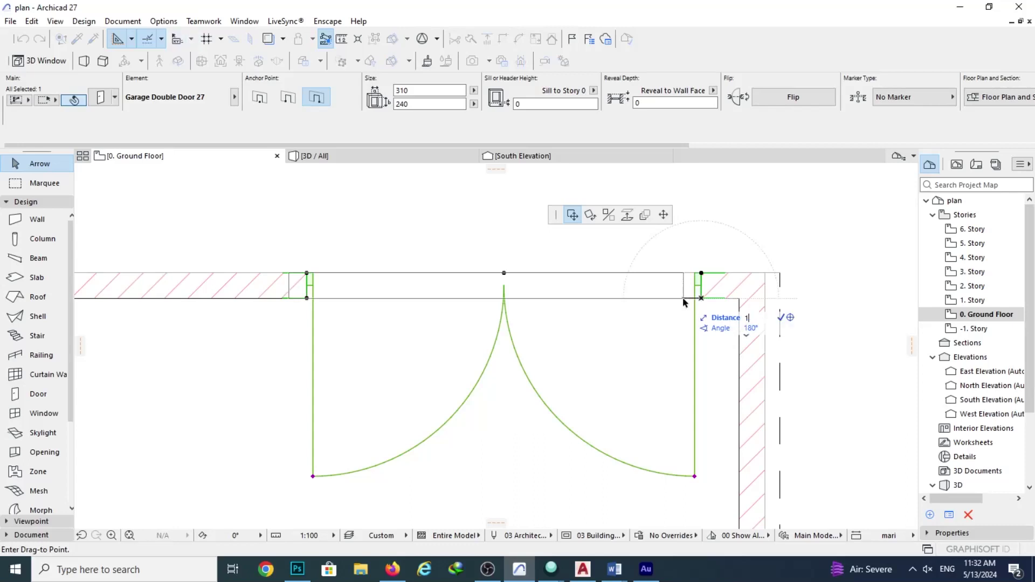
click(688, 298)
scroll(752, 280, down, 4)
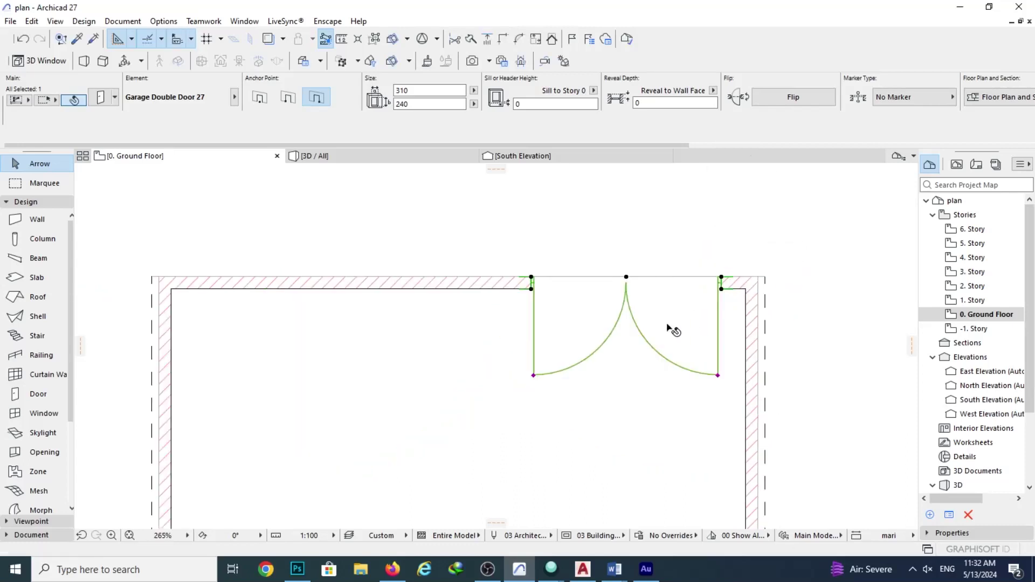
key(Escape)
click(378, 157)
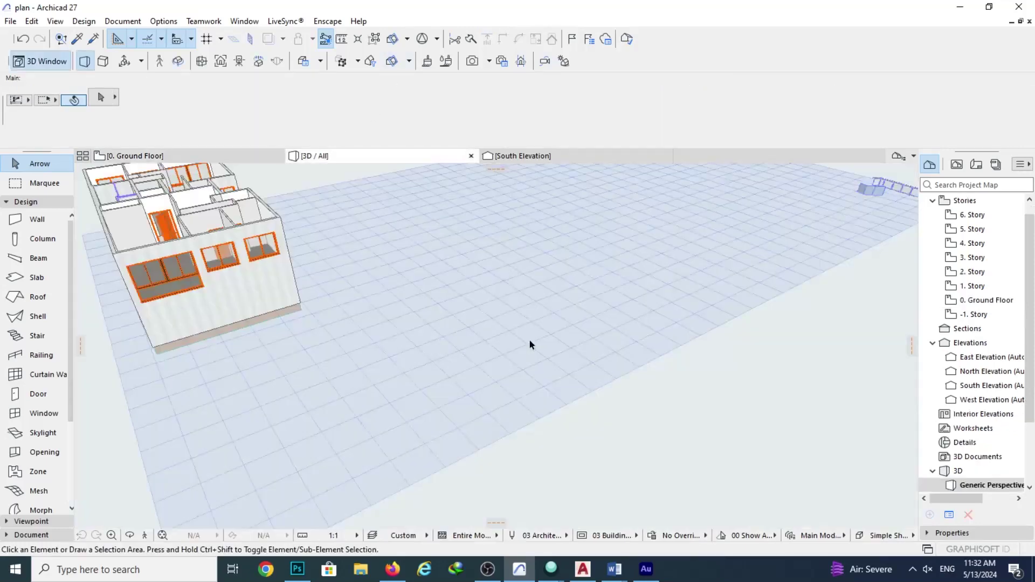
scroll(529, 344, down, 3)
shift+middle_drag(342, 274, 585, 373)
scroll(610, 369, up, 3)
middle_drag(652, 366, 635, 382)
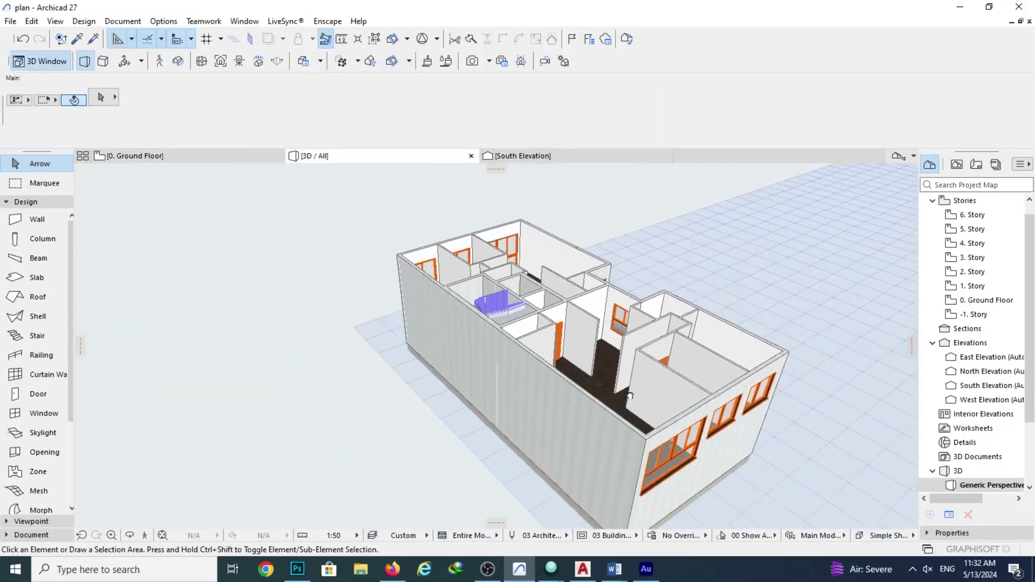
shift+middle_drag(644, 347, 220, 369)
scroll(428, 385, up, 10)
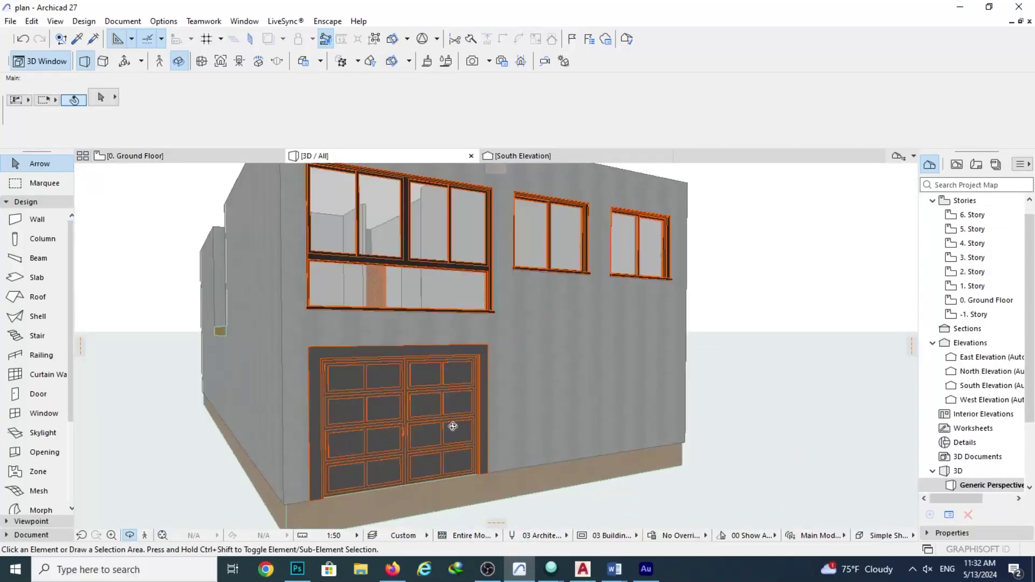
scroll(427, 380, up, 5)
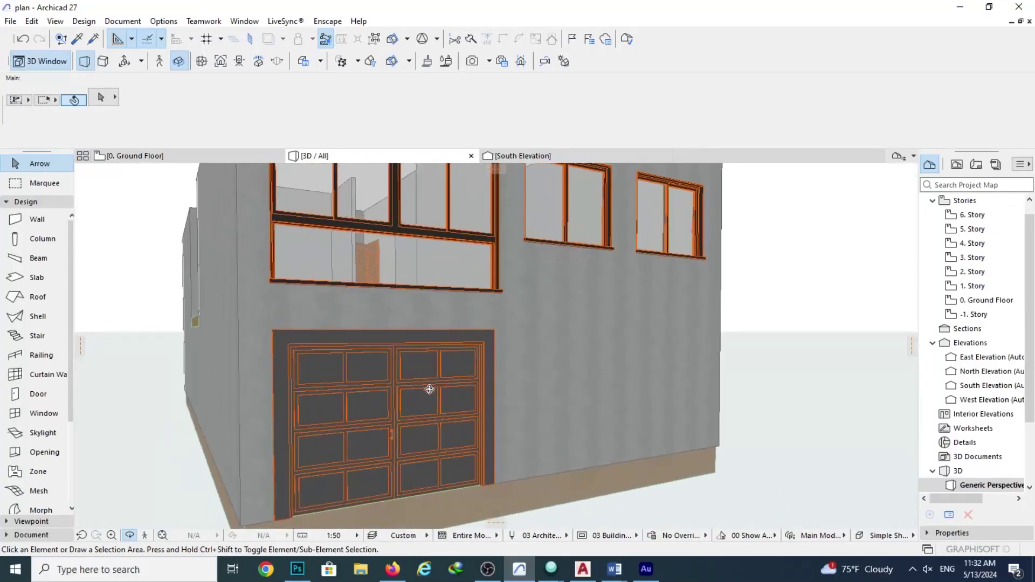
middle_drag(379, 294, 451, 345)
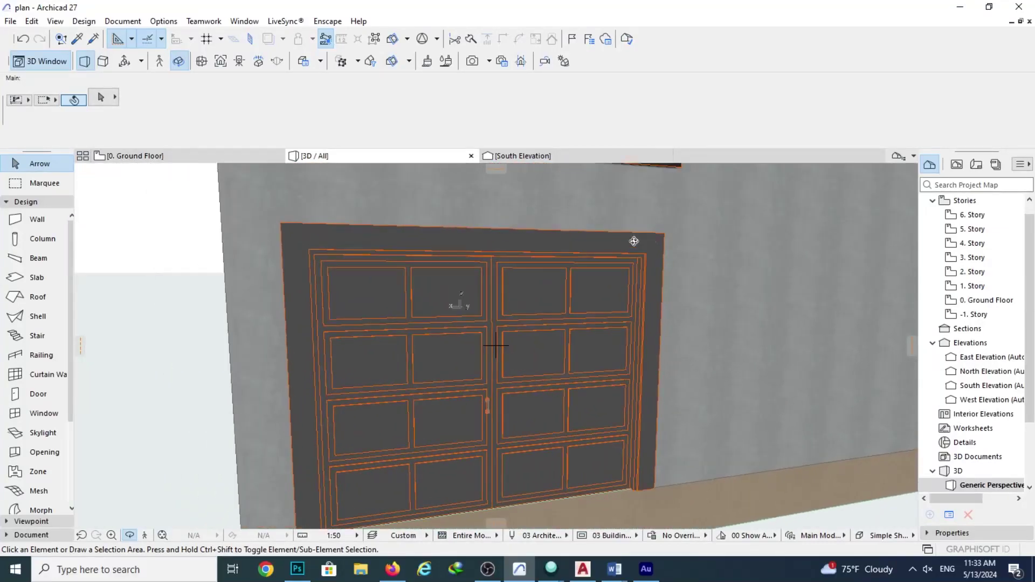
scroll(446, 347, up, 10)
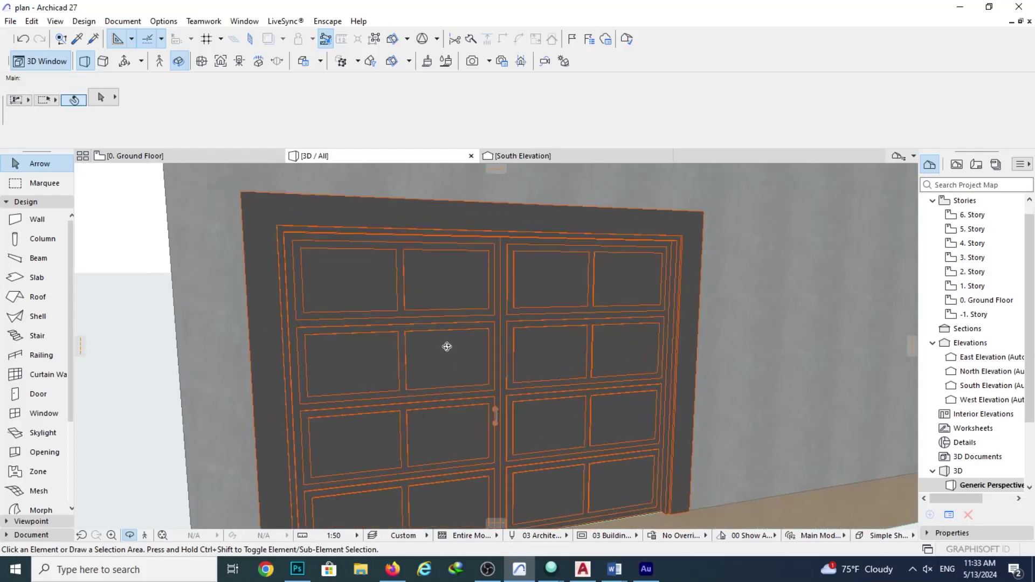
scroll(450, 368, up, 10)
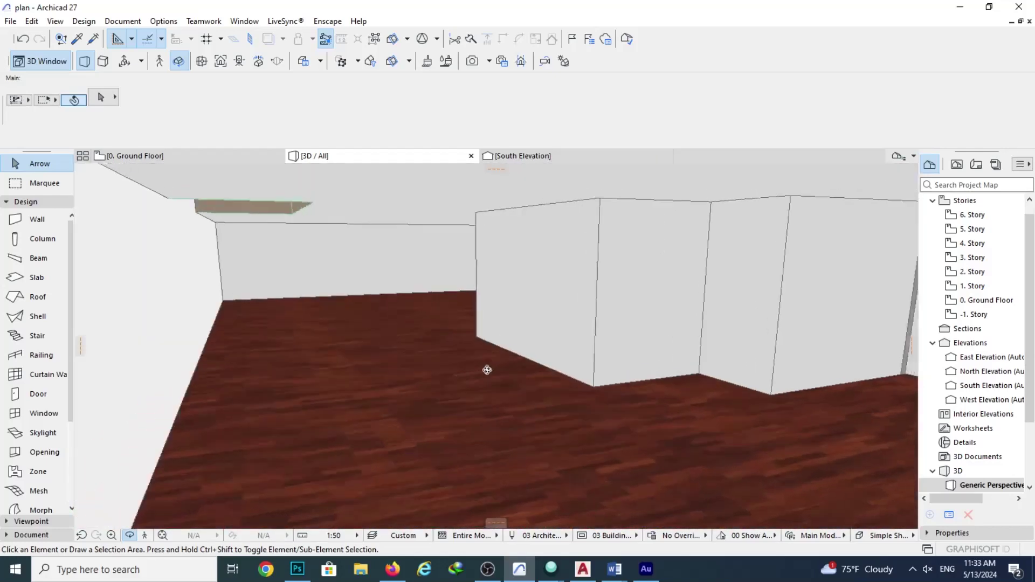
scroll(597, 408, up, 5)
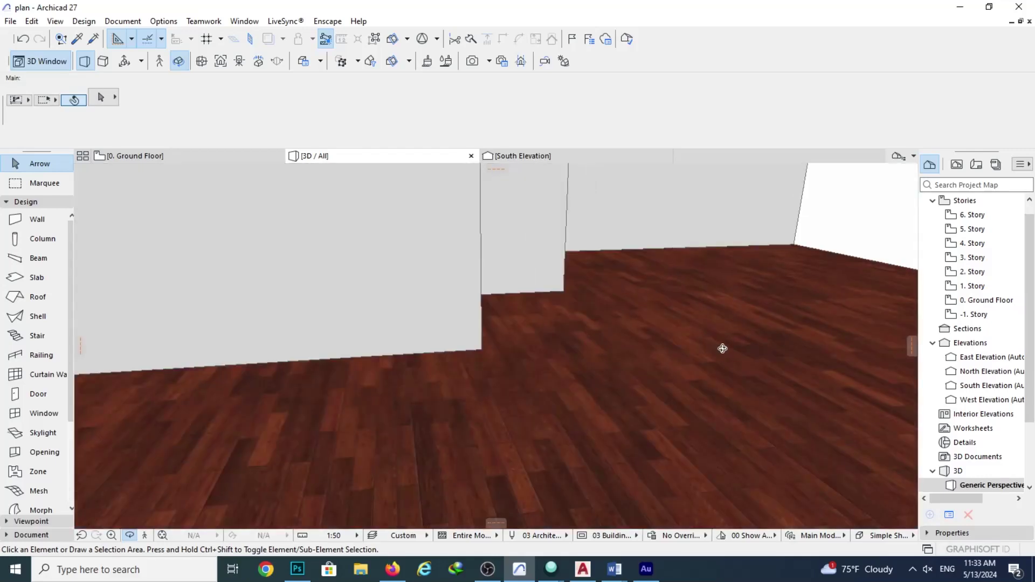
middle_drag(723, 347, 709, 370)
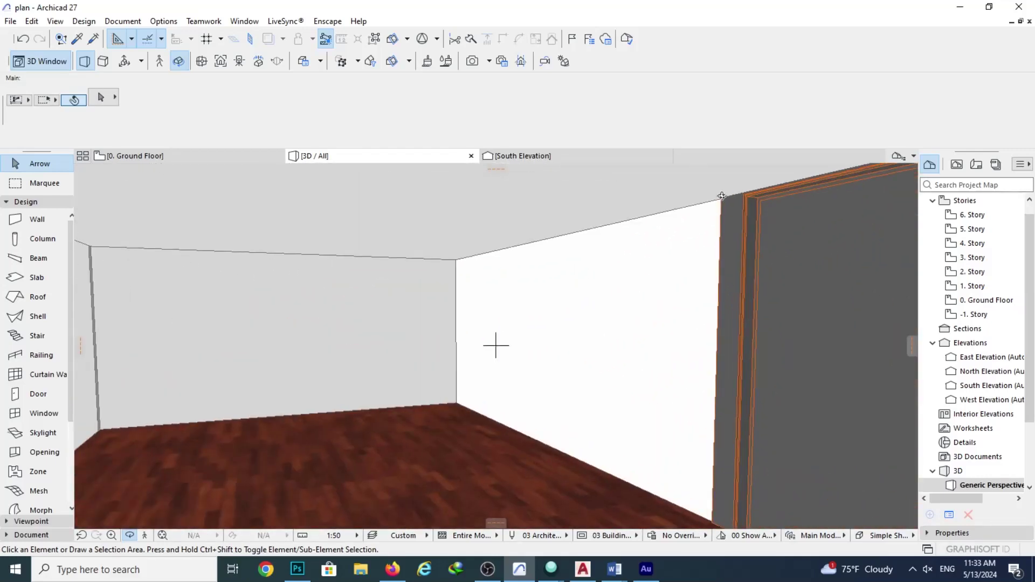
shift+middle_drag(748, 243, 746, 243)
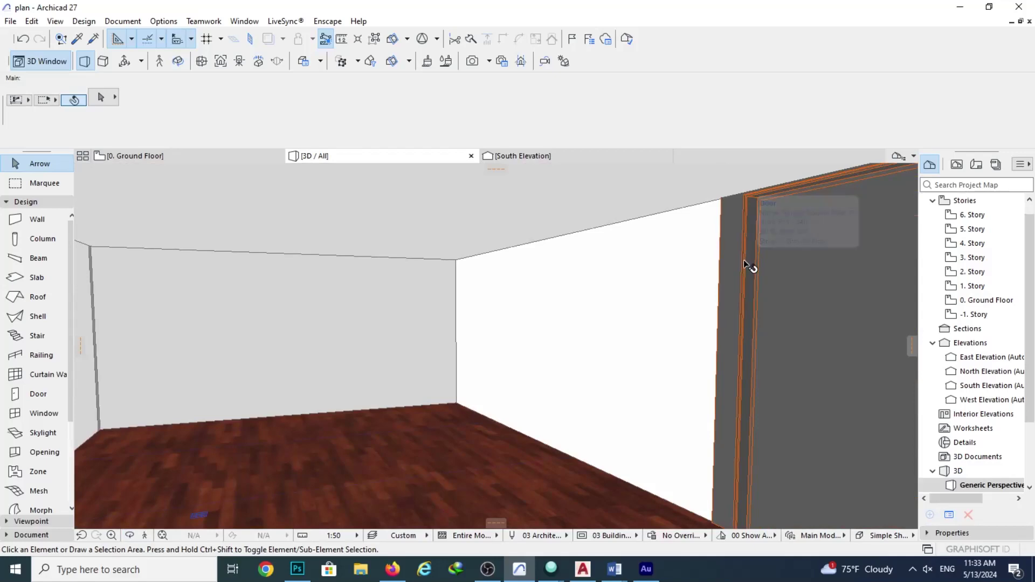
Turn off the inside casing on the placed garage double door.
click(744, 261)
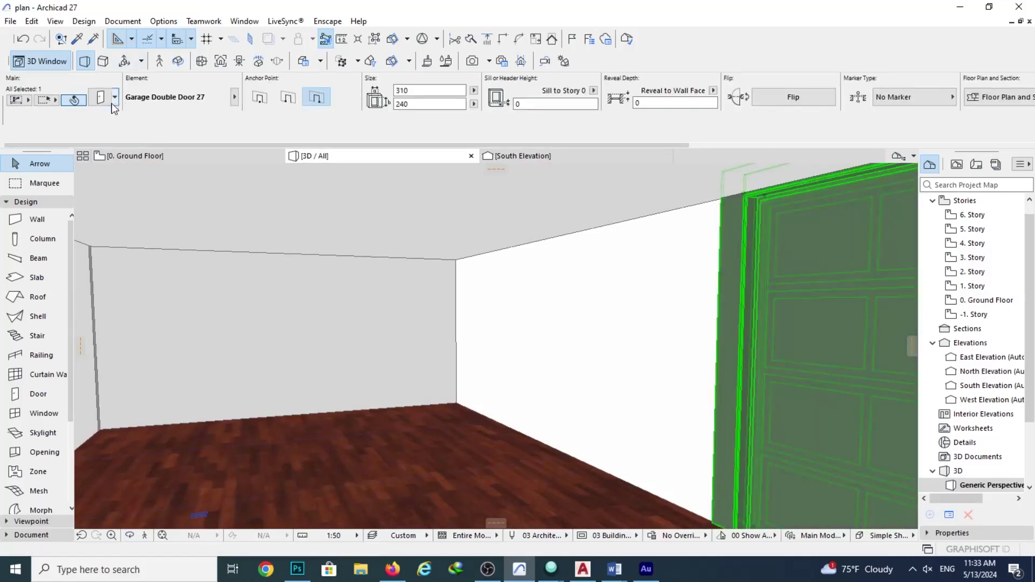
key(ctrl+t)
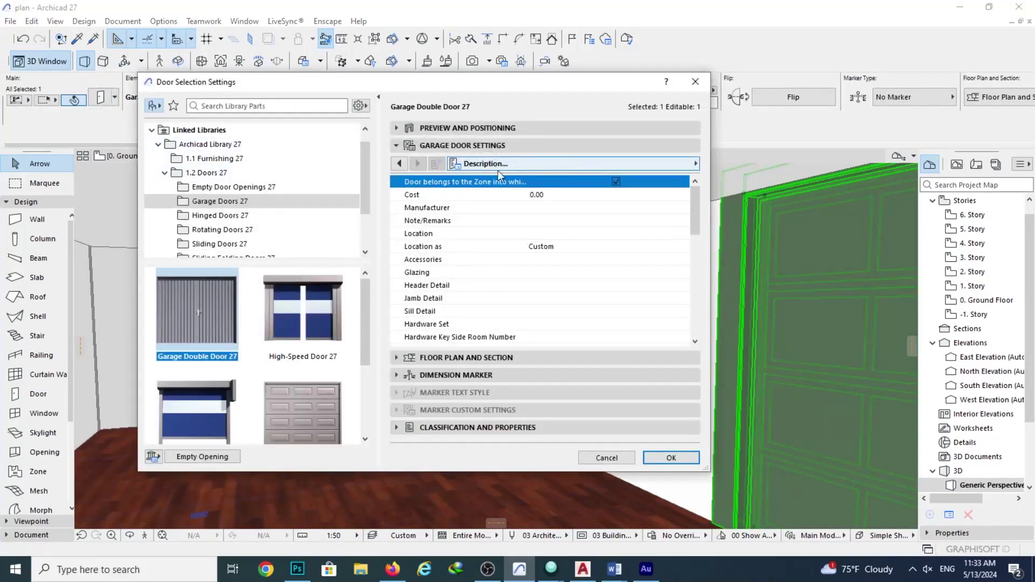
click(400, 164)
click(399, 164)
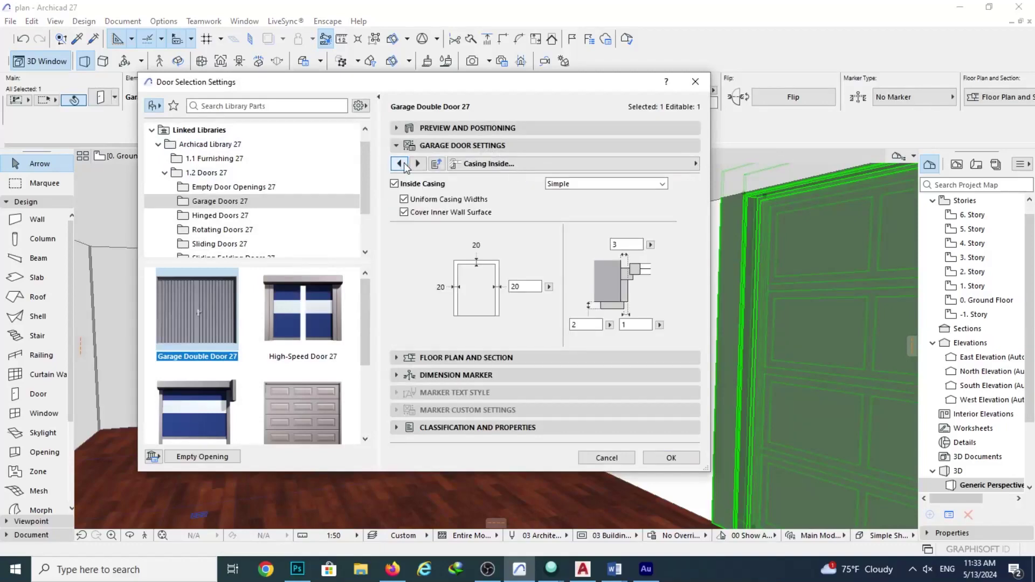
click(394, 184)
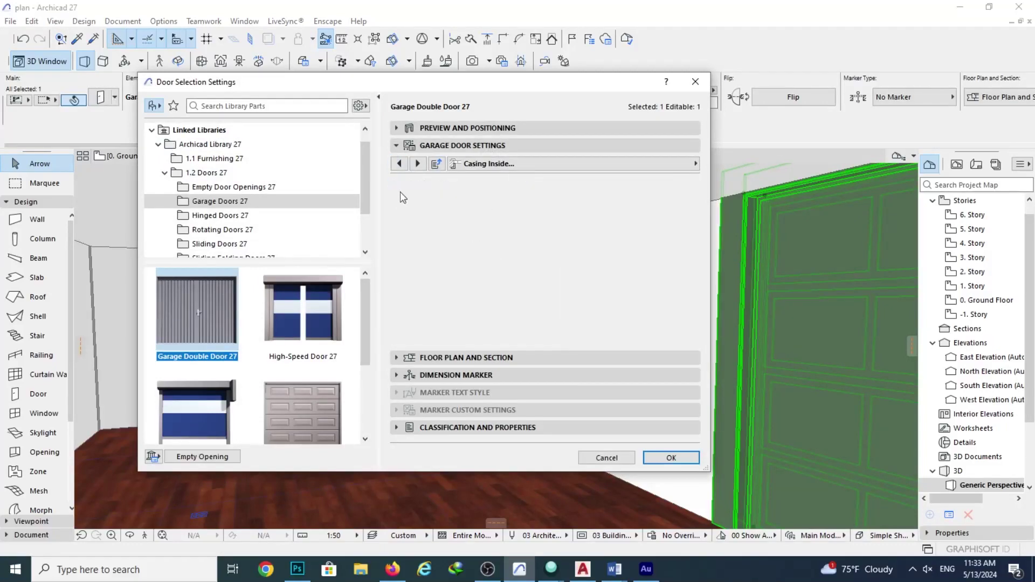
click(665, 461)
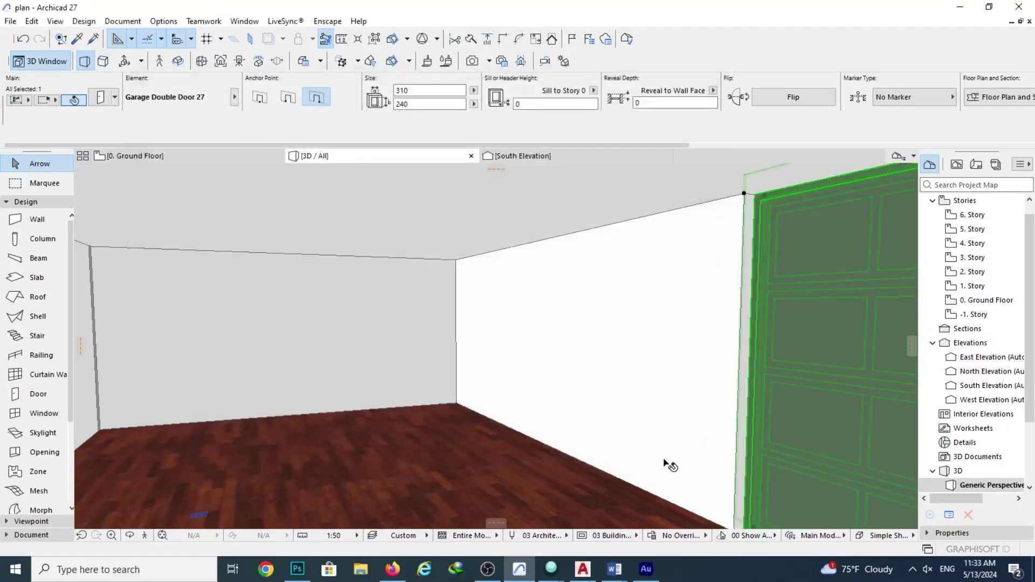
Set the door's reveal depth to 10, then return to the 0. Ground Floor plan.
shift+middle_drag(713, 316, 506, 364)
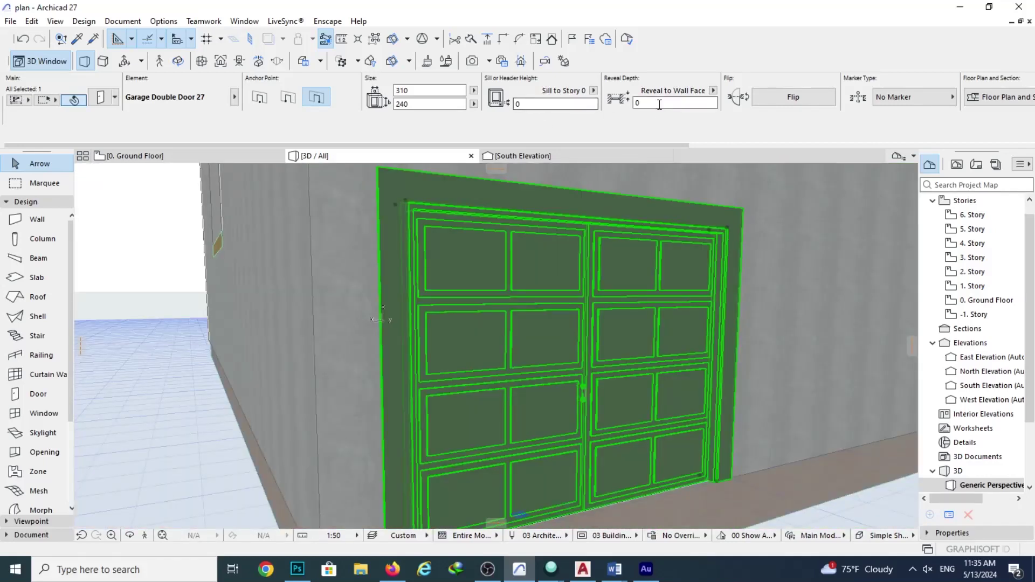
click(660, 104)
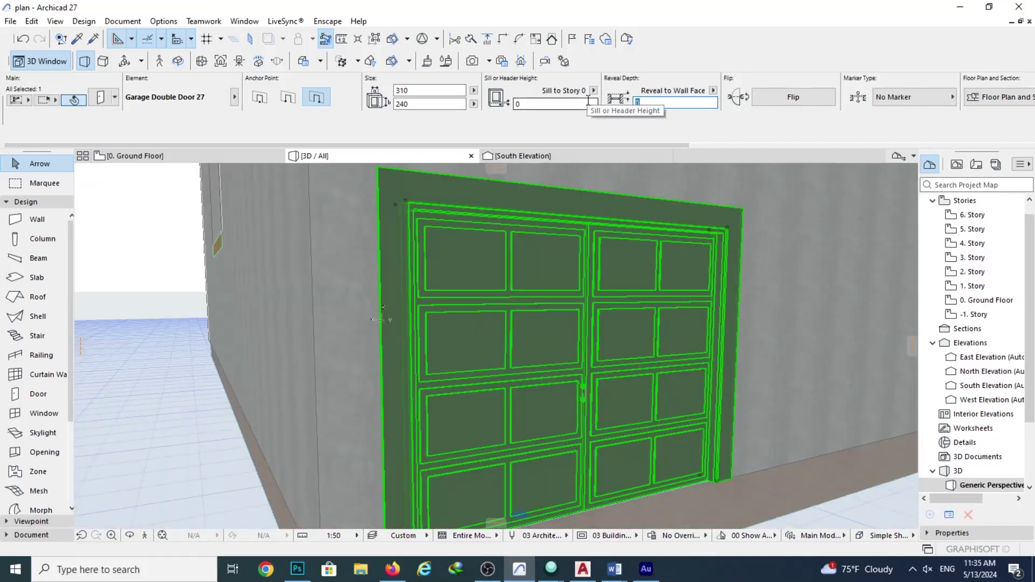
key(Return)
key(Escape)
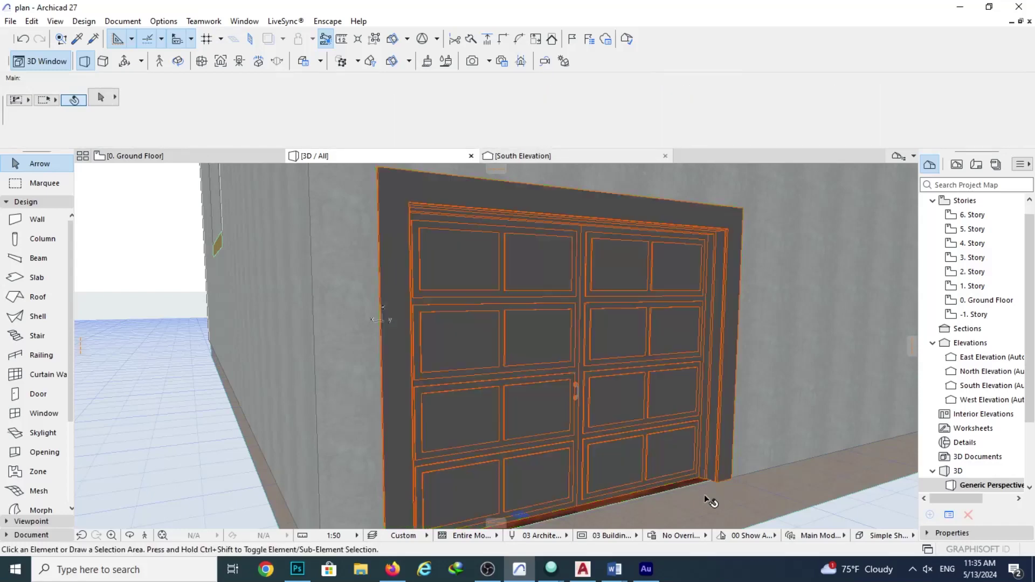
middle_drag(707, 494, 716, 467)
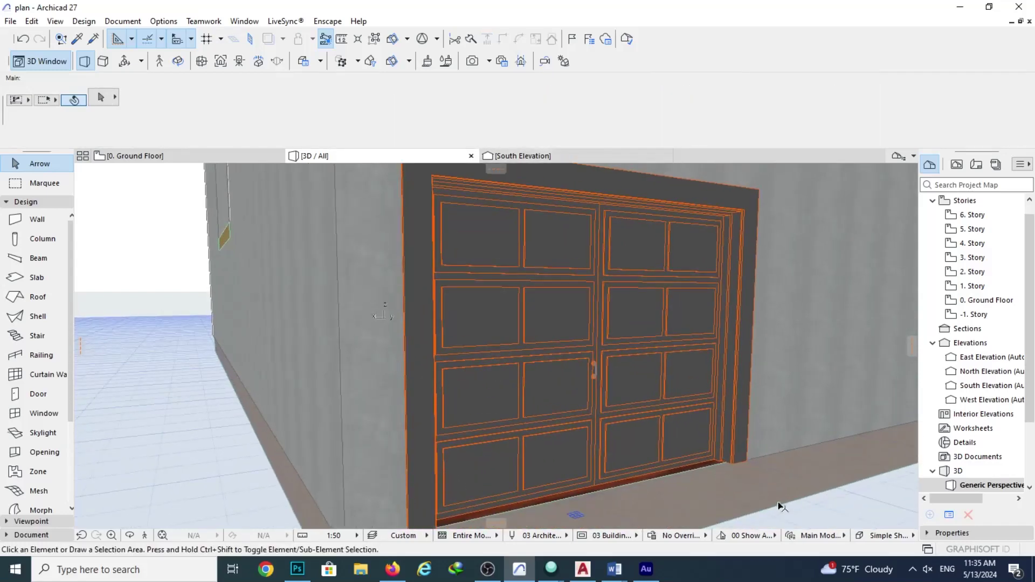
shift+middle_drag(784, 493, 445, 306)
scroll(420, 219, up, 6)
shift+middle_drag(472, 213, 452, 357)
key(F2)
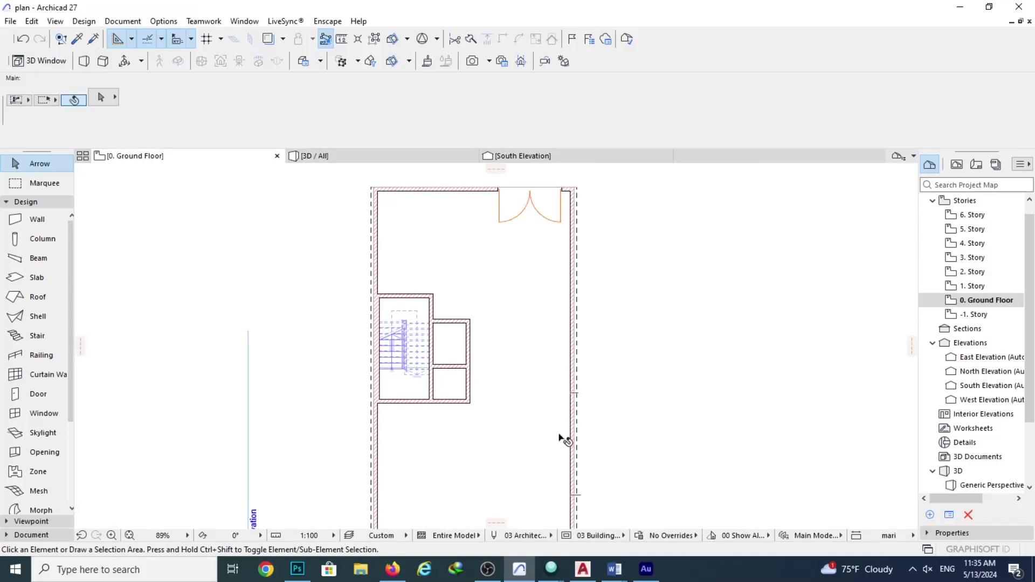
Choose the Wall tool with the Polygonal geometry method.
middle_drag(558, 441, 635, 254)
scroll(572, 293, down, 4)
scroll(593, 448, up, 3)
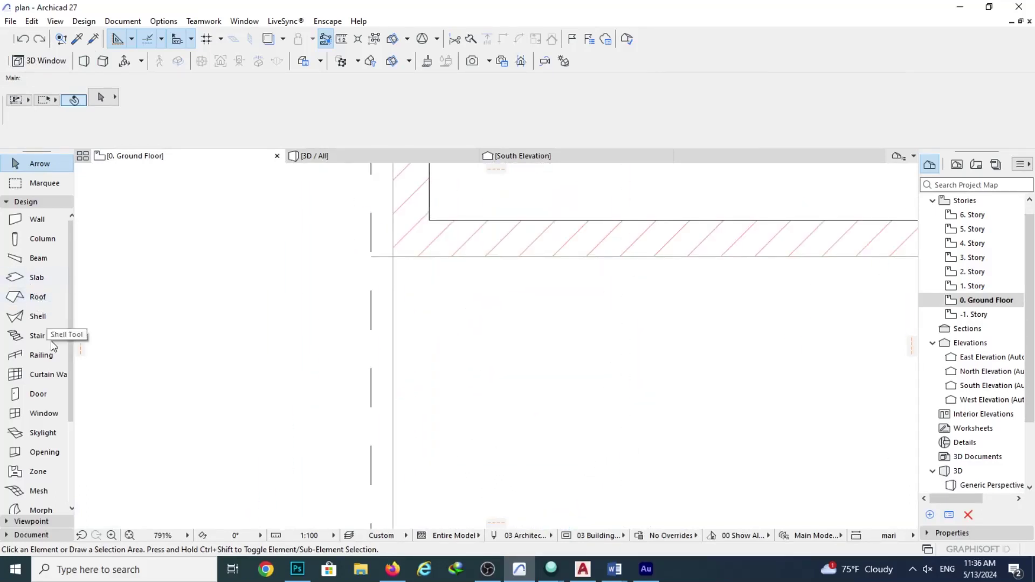
click(34, 221)
click(264, 100)
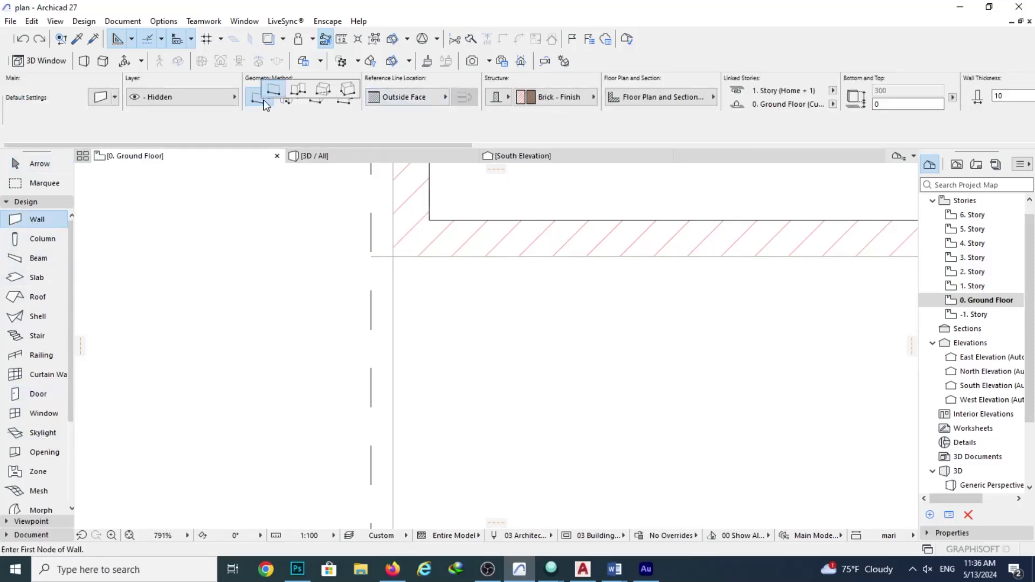
click(301, 92)
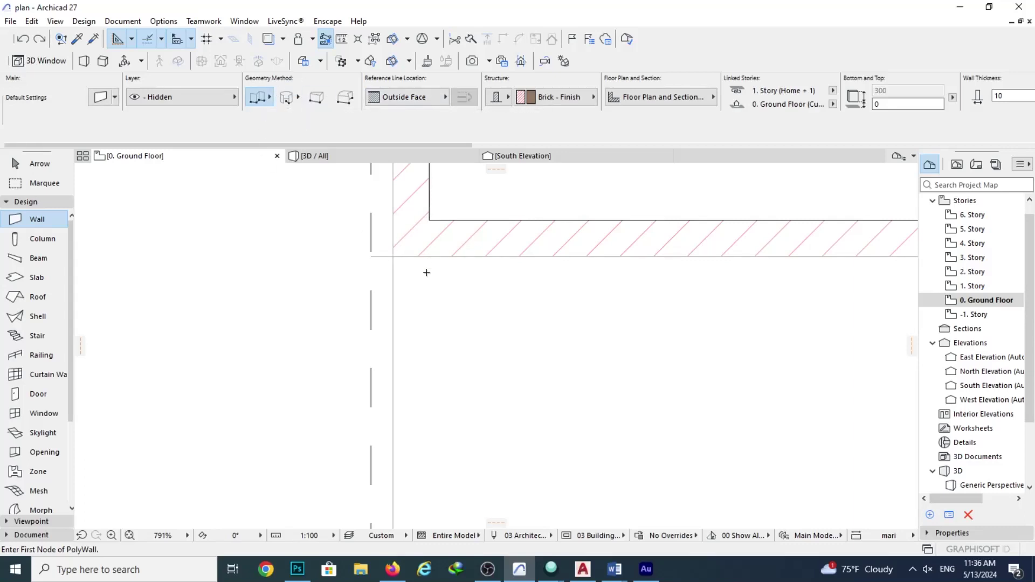
Start the 10-thick brick wall at the hatched wall's corner, running down the dashed line to the building corner.
click(393, 256)
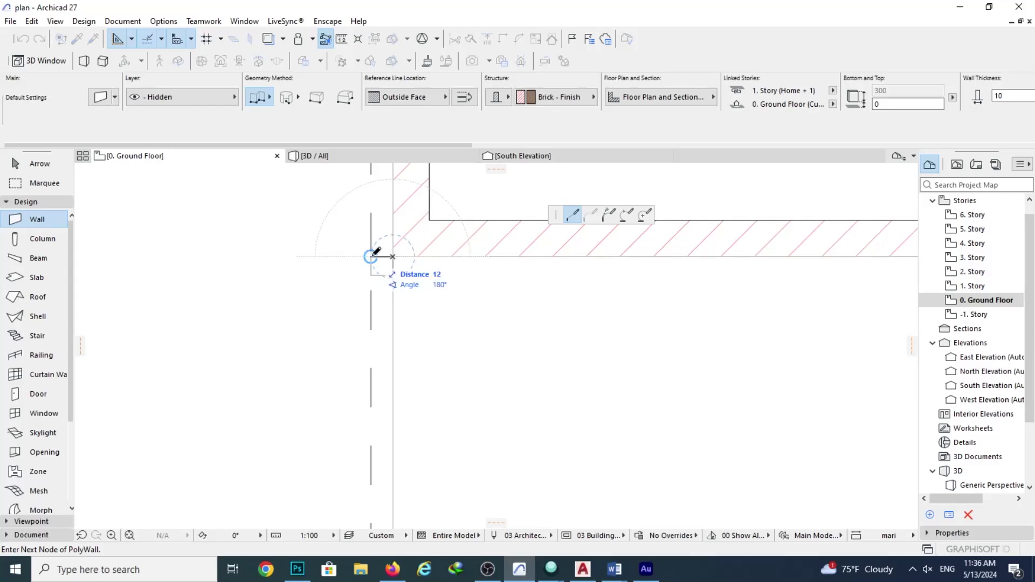
click(371, 256)
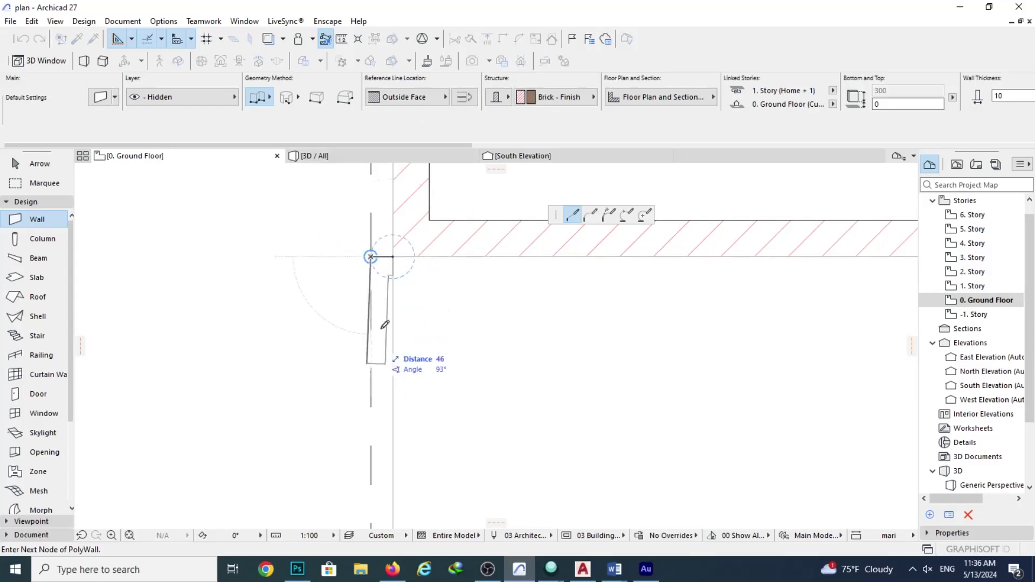
scroll(389, 356, down, 3)
middle_drag(388, 515, 395, 184)
middle_drag(393, 475, 353, 182)
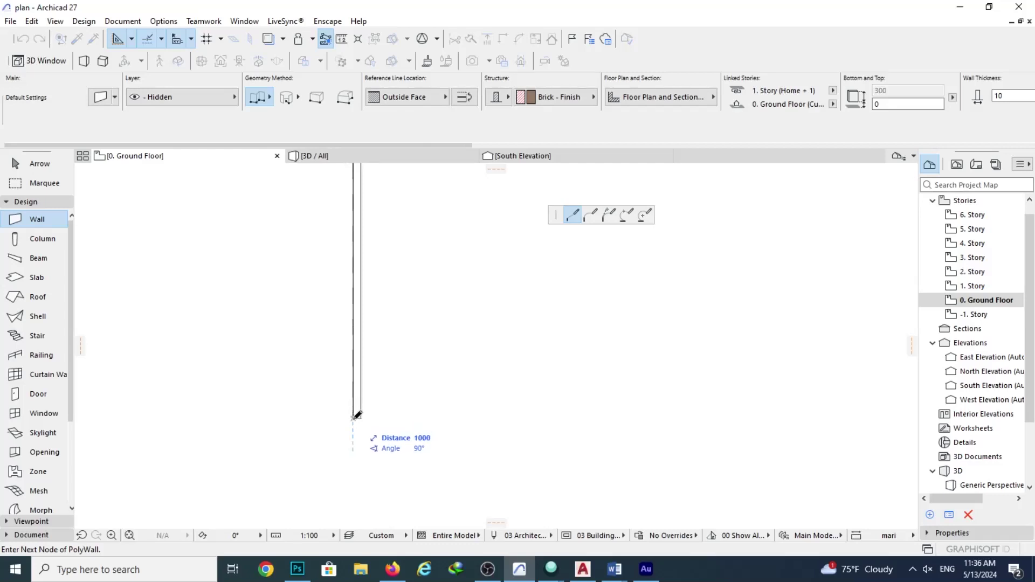
click(355, 419)
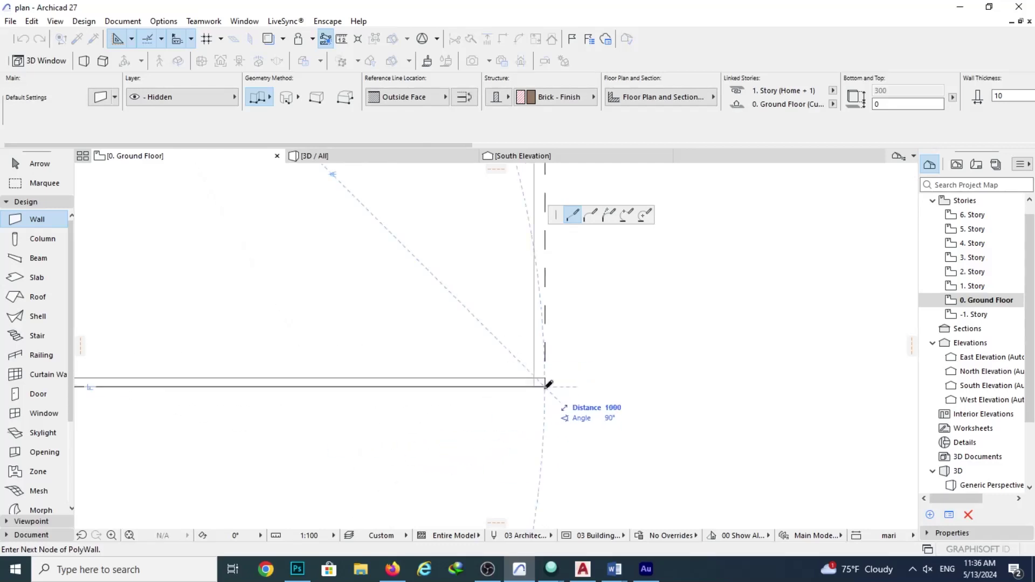
click(545, 387)
Run the wall below the hatched wall to its edge and finish the polygon.
scroll(508, 334, down, 4)
middle_drag(559, 307, 573, 513)
middle_drag(550, 283, 549, 439)
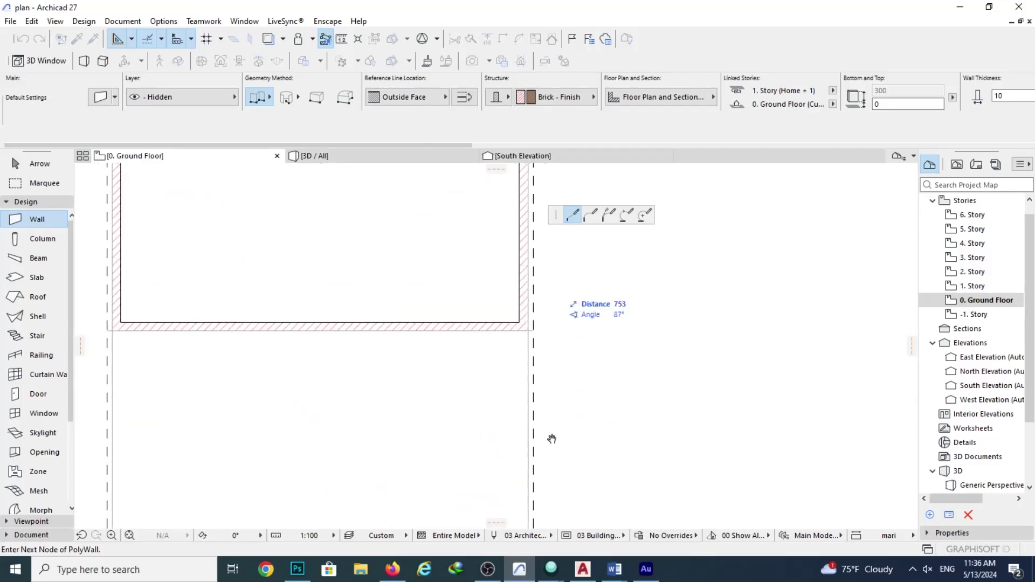
scroll(534, 337, up, 5)
scroll(538, 334, up, 1)
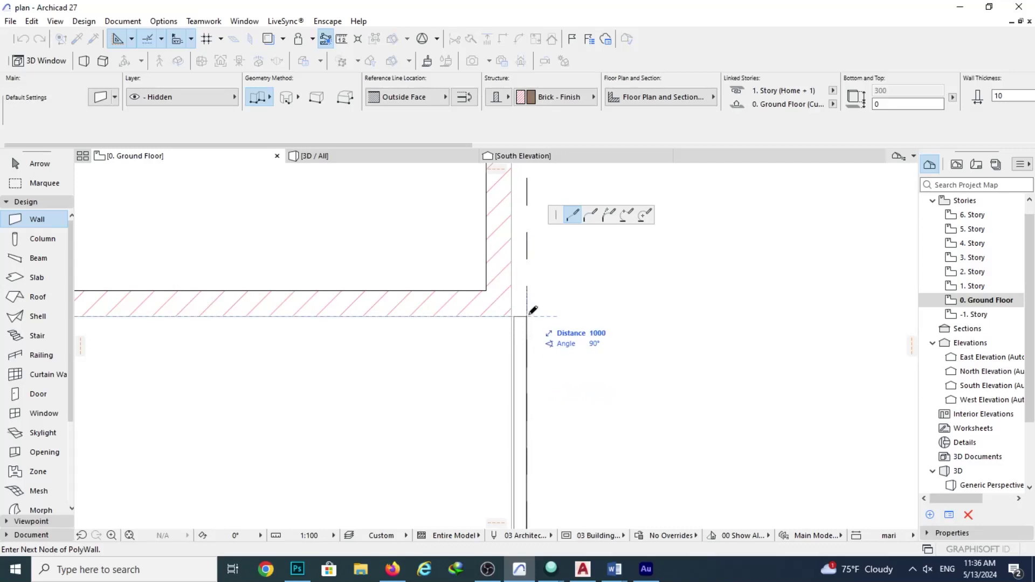
click(528, 316)
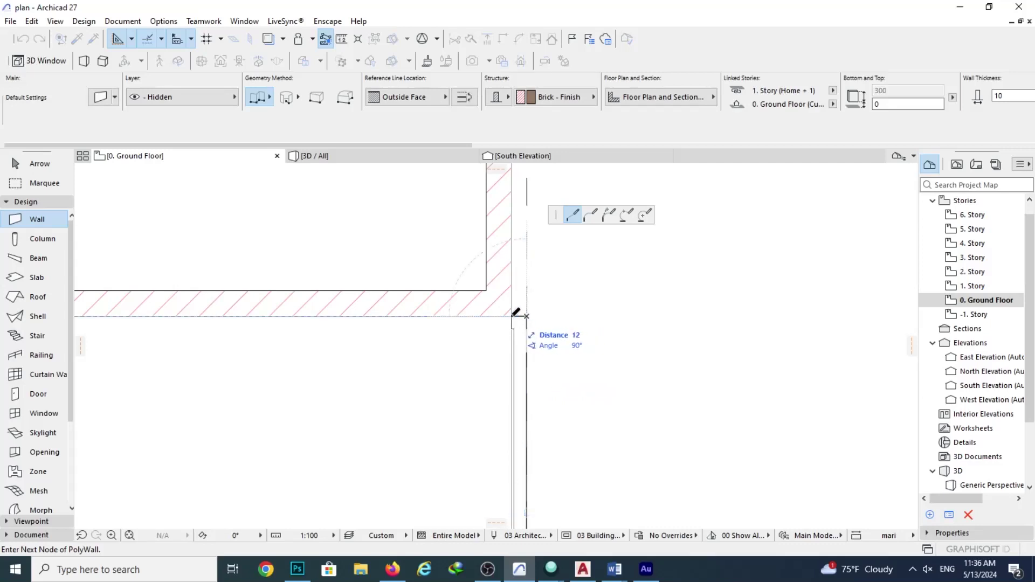
click(512, 316)
right_click(512, 316)
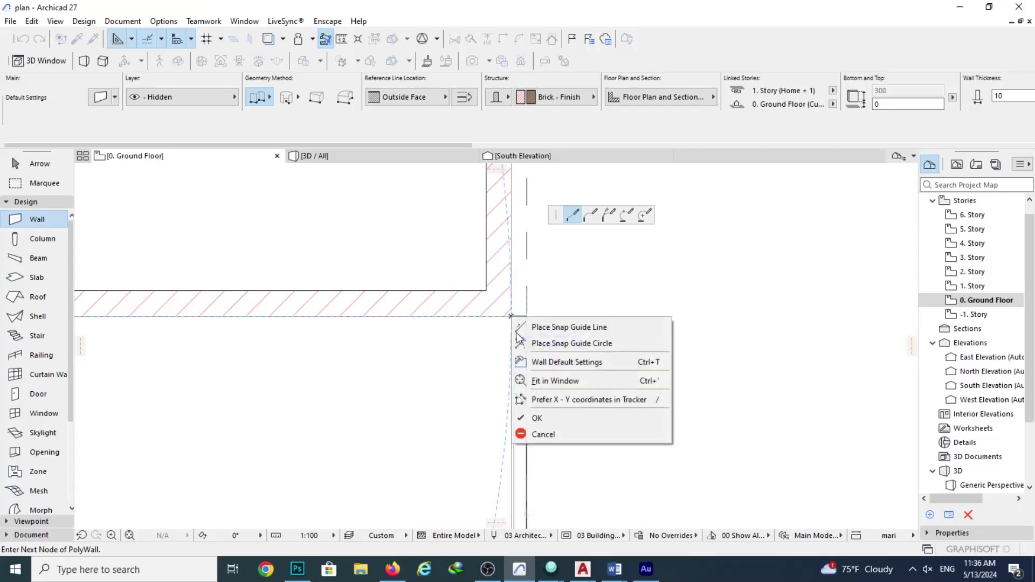
click(535, 416)
Offset the first upper-corner wall edge of the lower room by 20.
scroll(480, 238, down, 10)
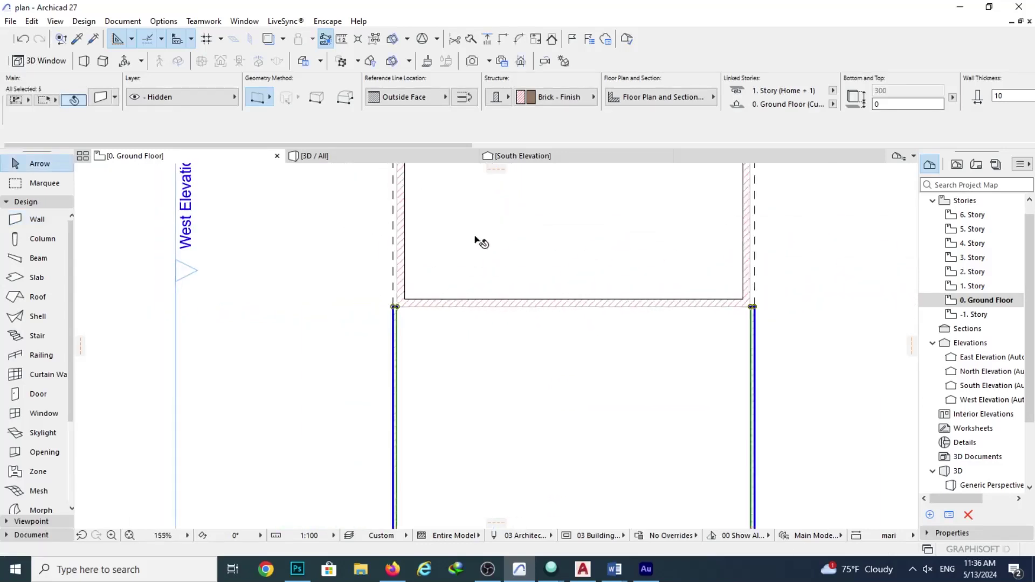
scroll(455, 275, up, 3)
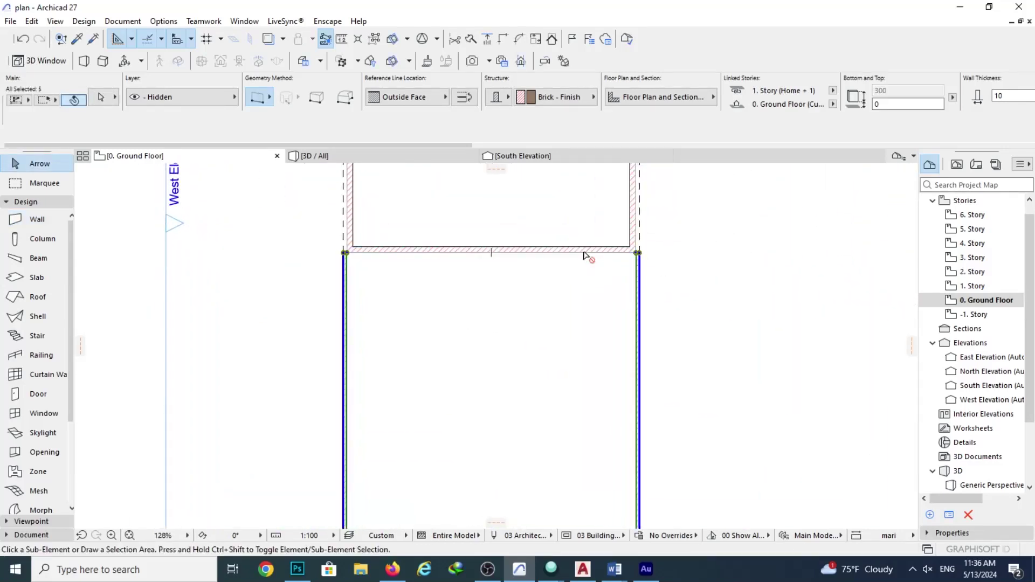
scroll(353, 234, up, 10)
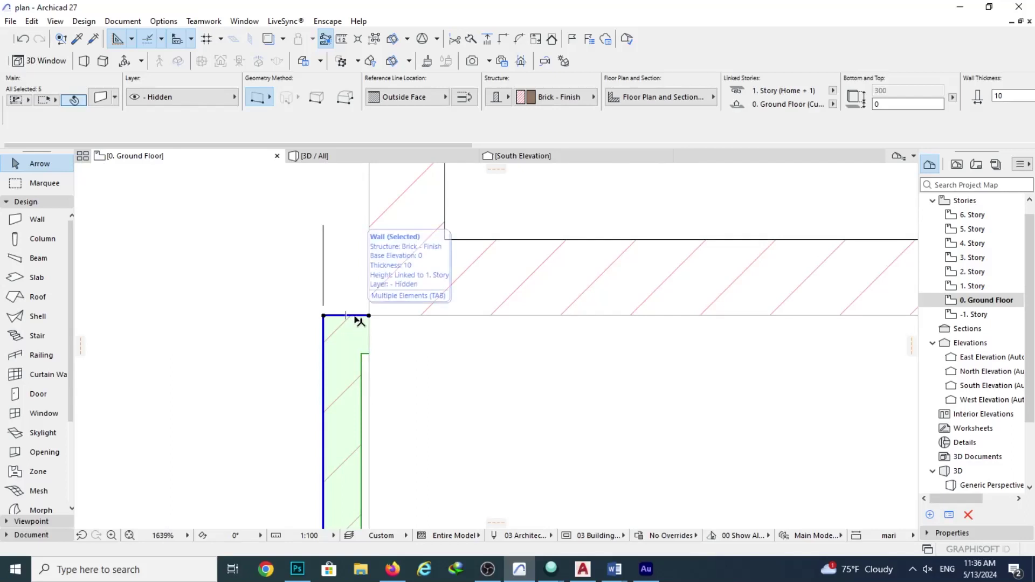
click(356, 319)
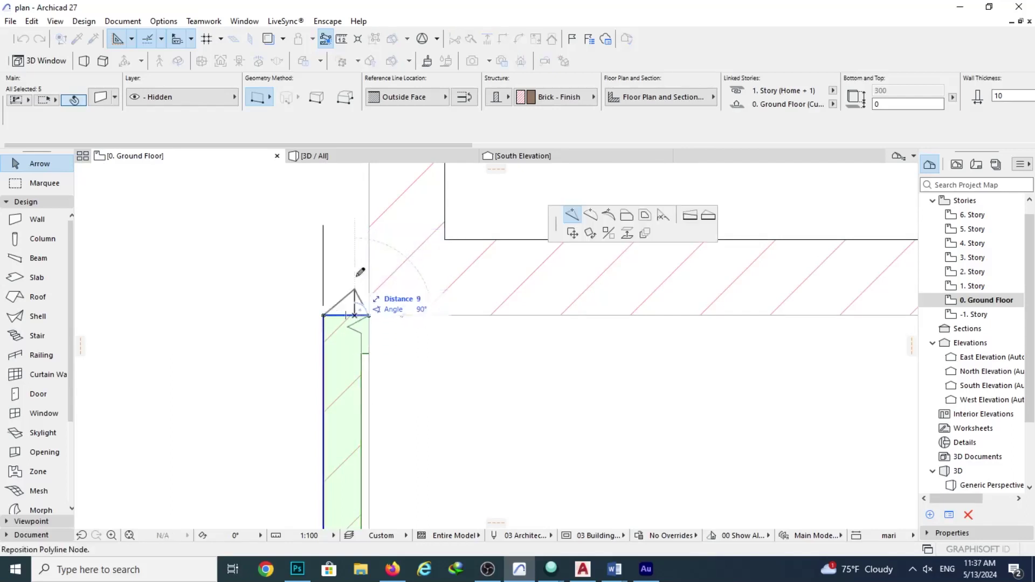
click(626, 215)
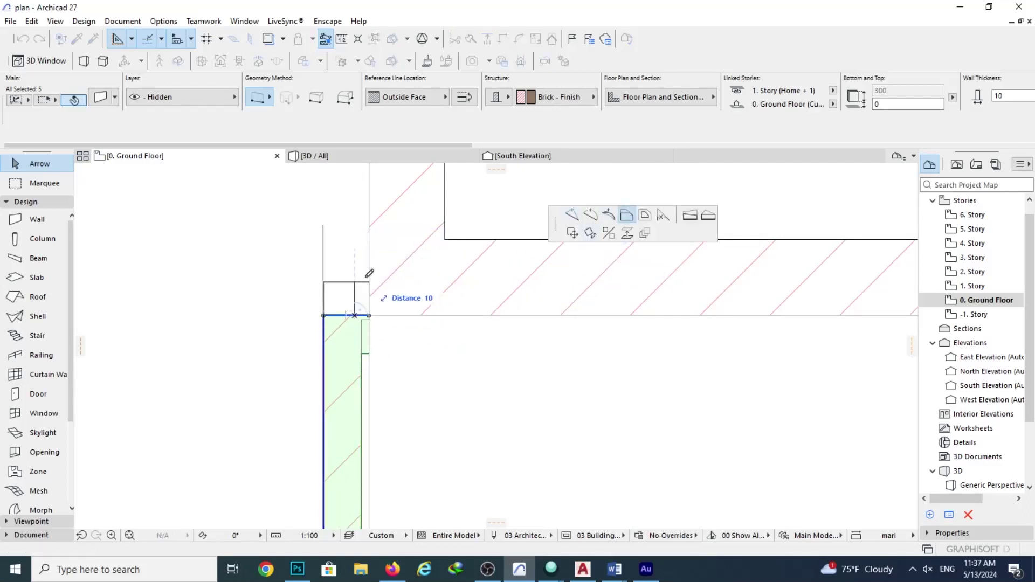
text(20)
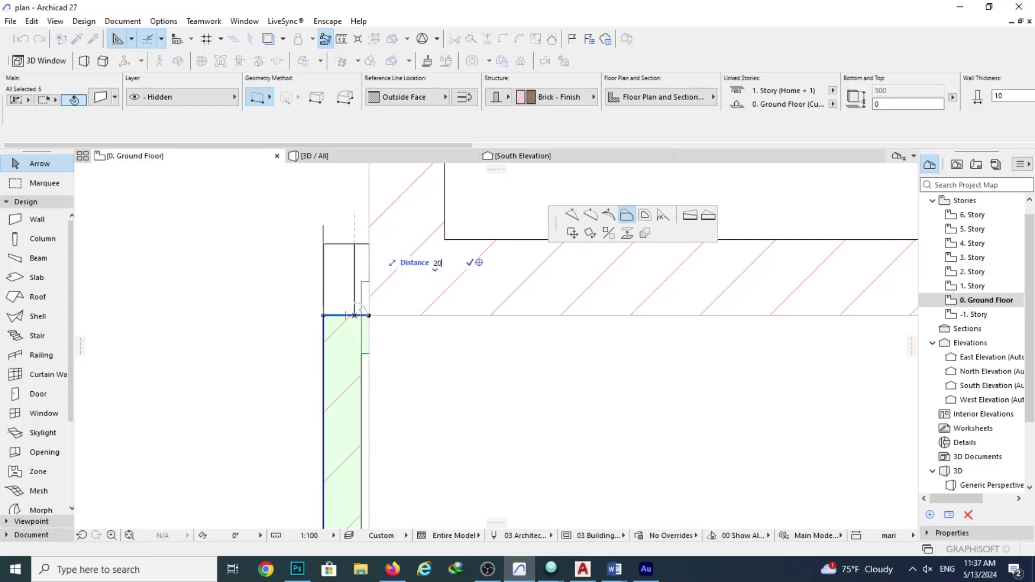
key(Return)
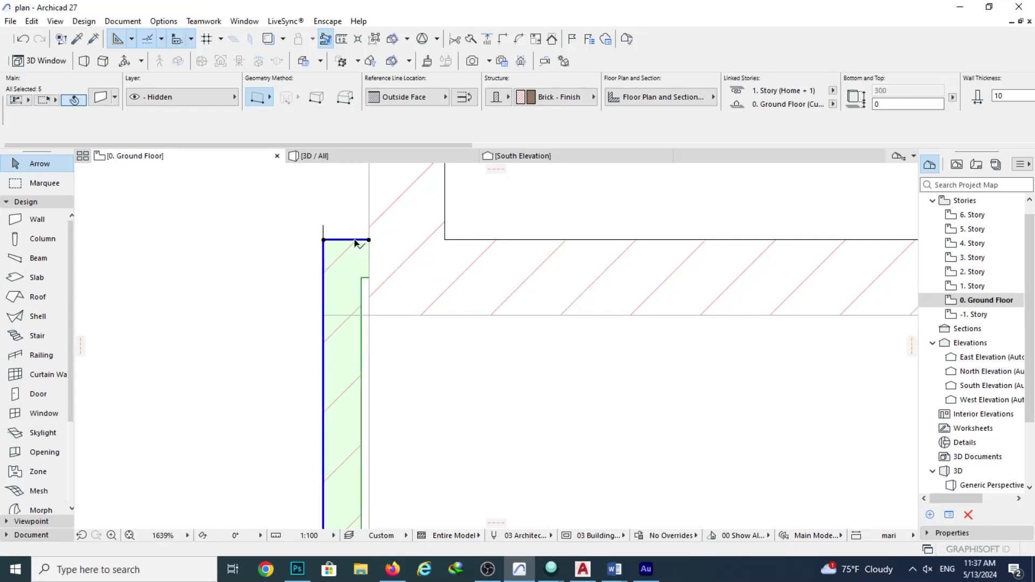
Offset the wall edge at the other upper corner by 20 as well.
scroll(392, 317, down, 3)
middle_drag(746, 353, 81, 328)
middle_drag(873, 353, 459, 354)
scroll(554, 295, up, 3)
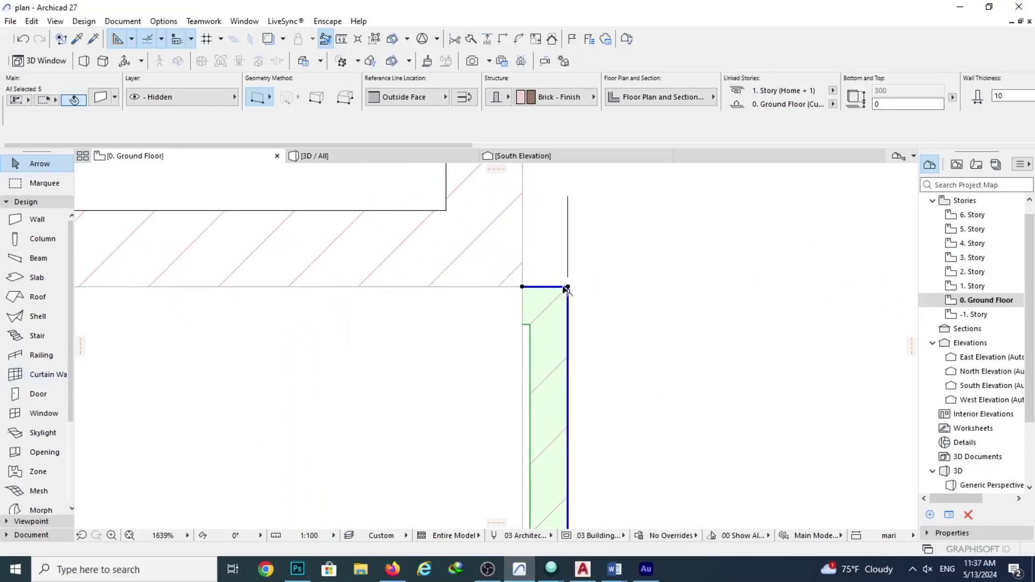
click(550, 287)
middle_drag(517, 278, 477, 378)
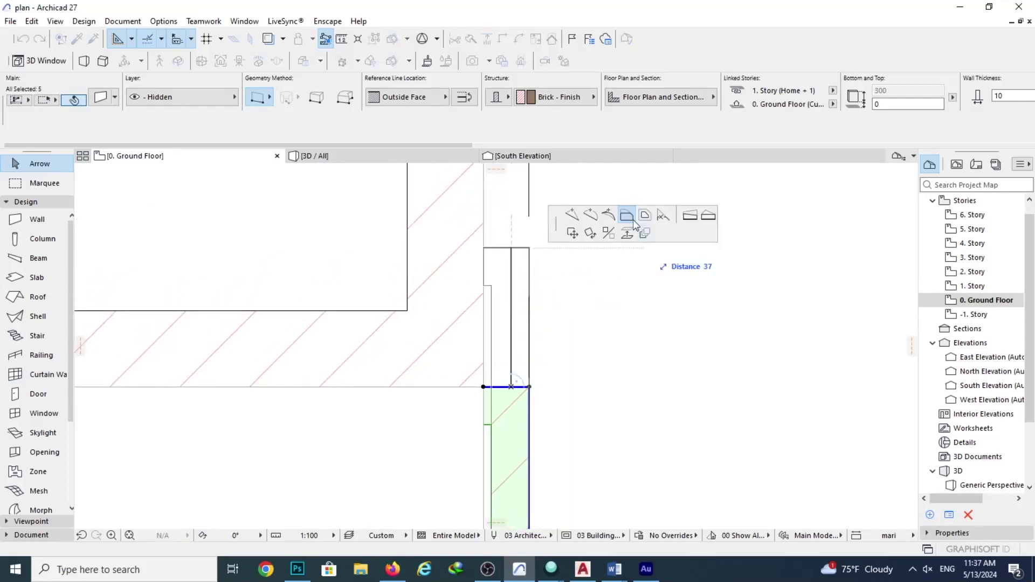
text(20)
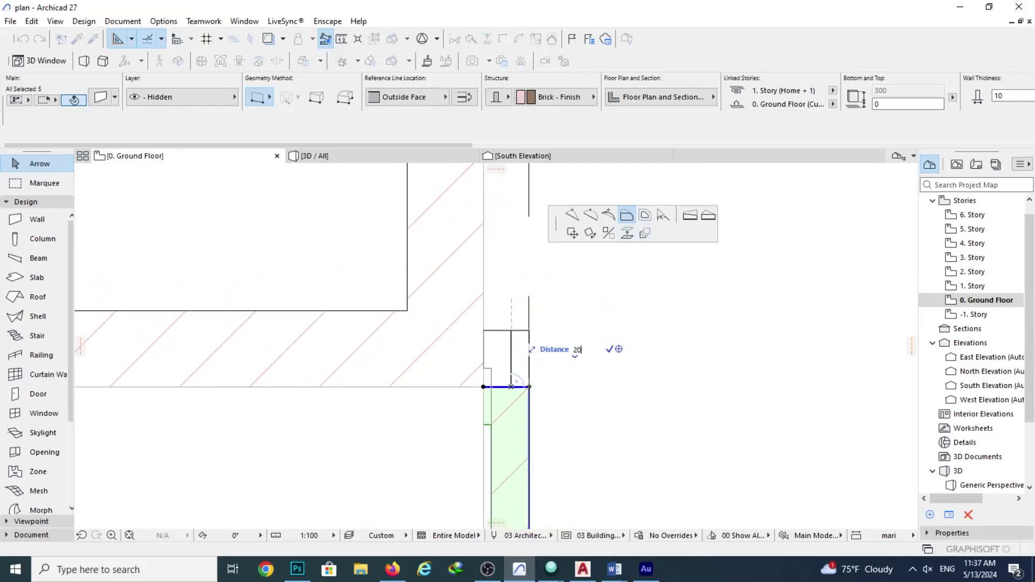
key(Return)
Set the lower room's wall thickness to 20 and clear the selection.
scroll(540, 287, down, 5)
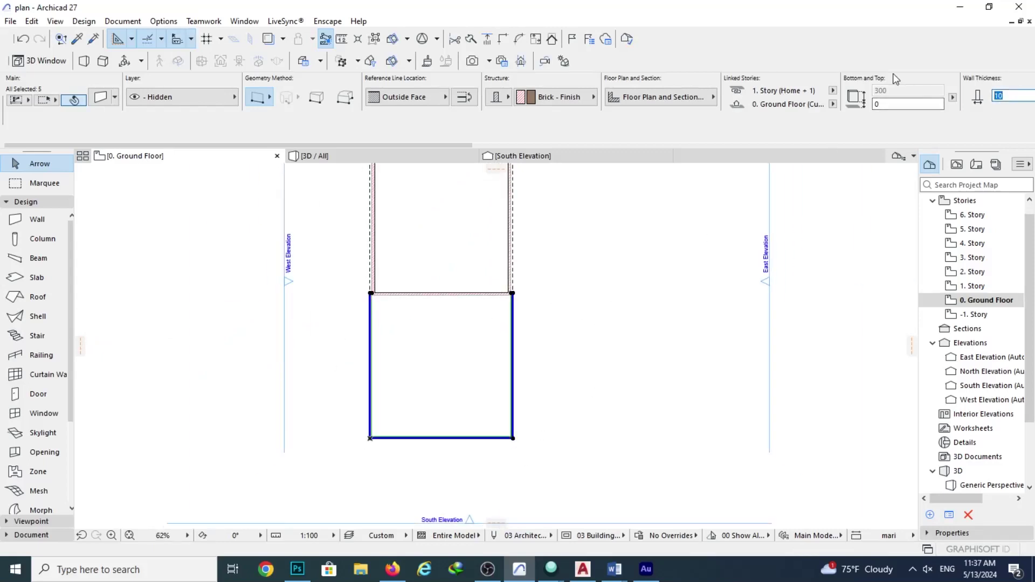
key(Return)
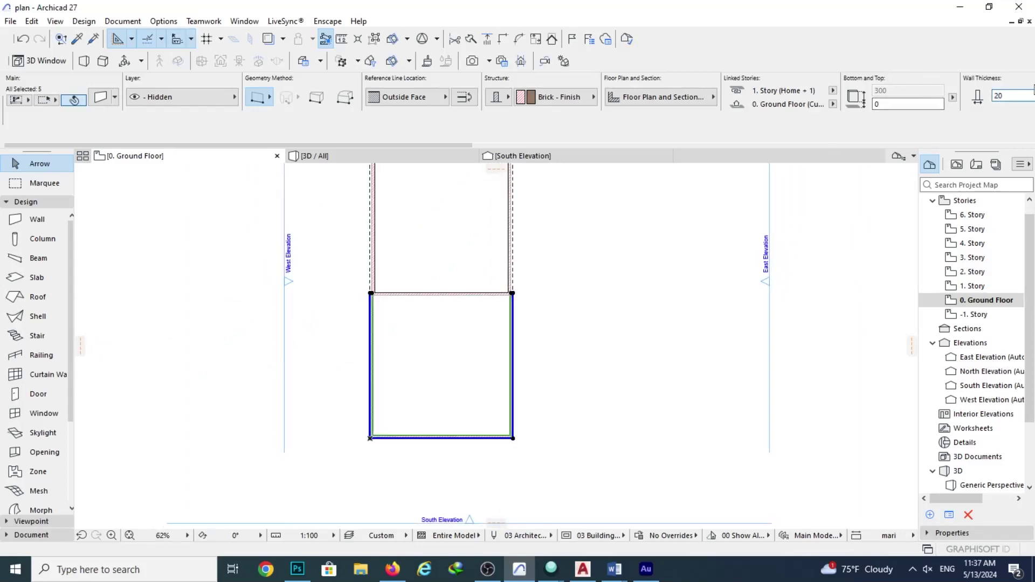
key(Escape)
scroll(424, 317, up, 5)
scroll(509, 306, down, 4)
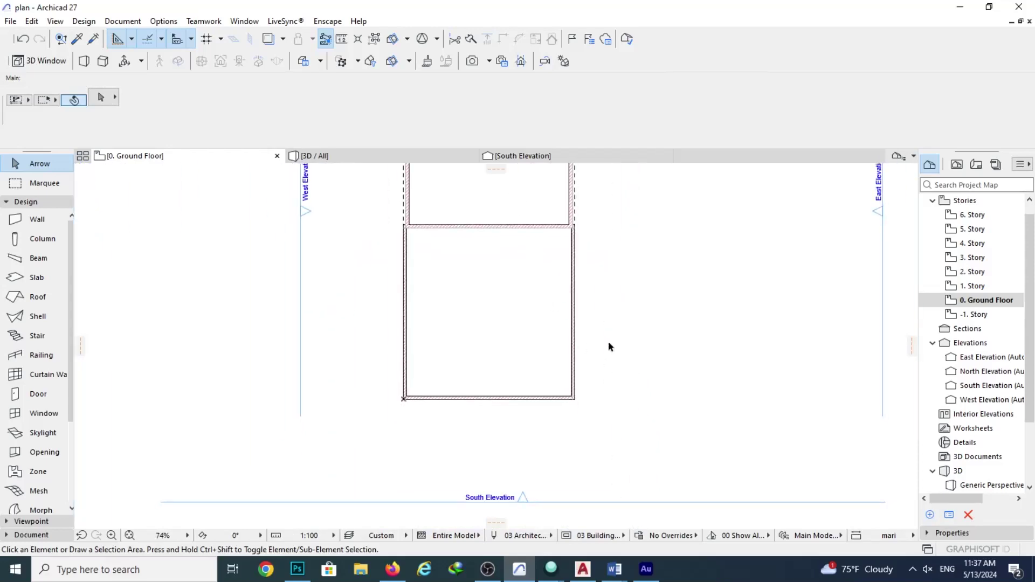
click(374, 157)
scroll(615, 310, down, 4)
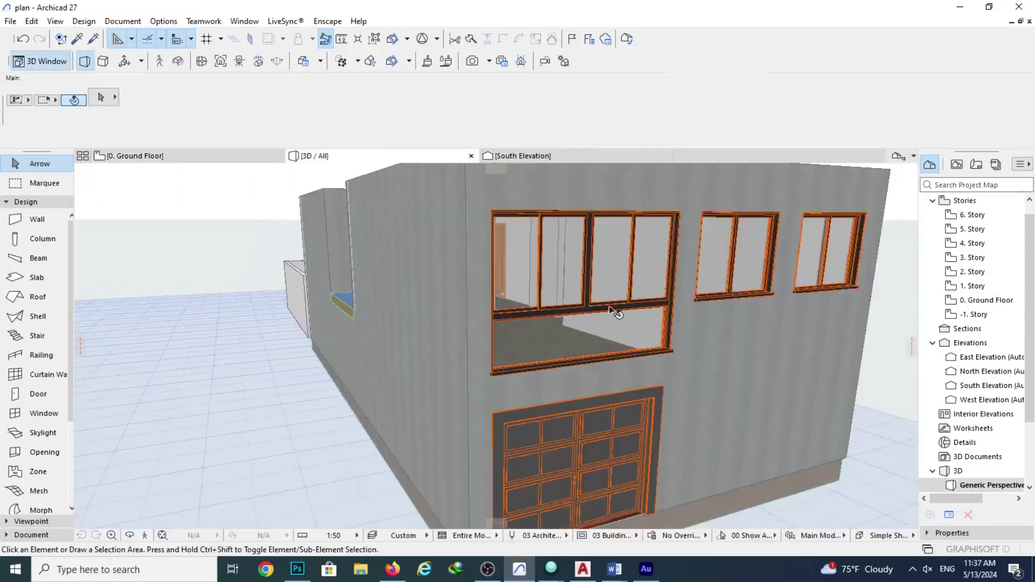
middle_drag(432, 345, 676, 218)
scroll(481, 300, up, 6)
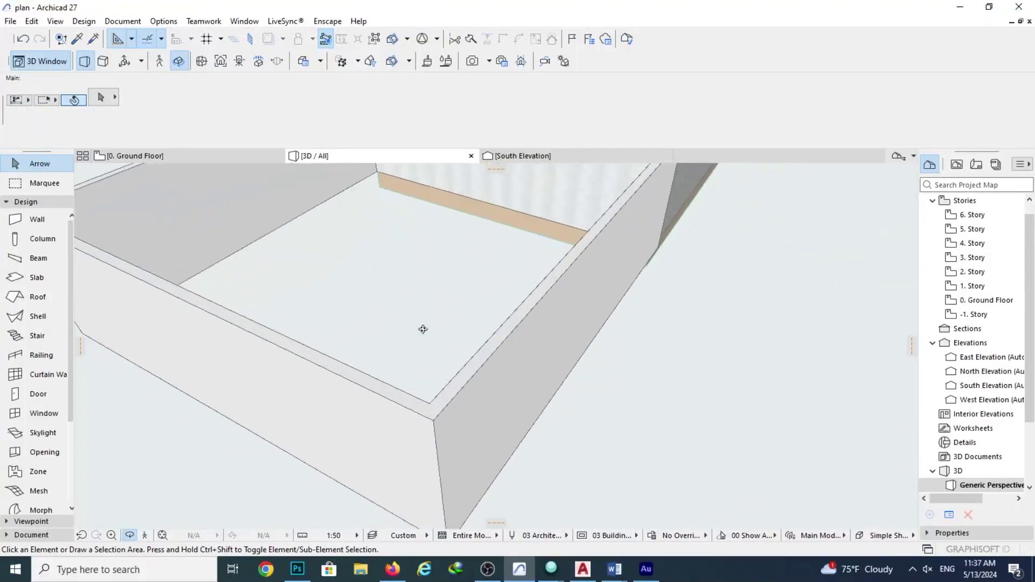
click(139, 159)
scroll(467, 313, up, 3)
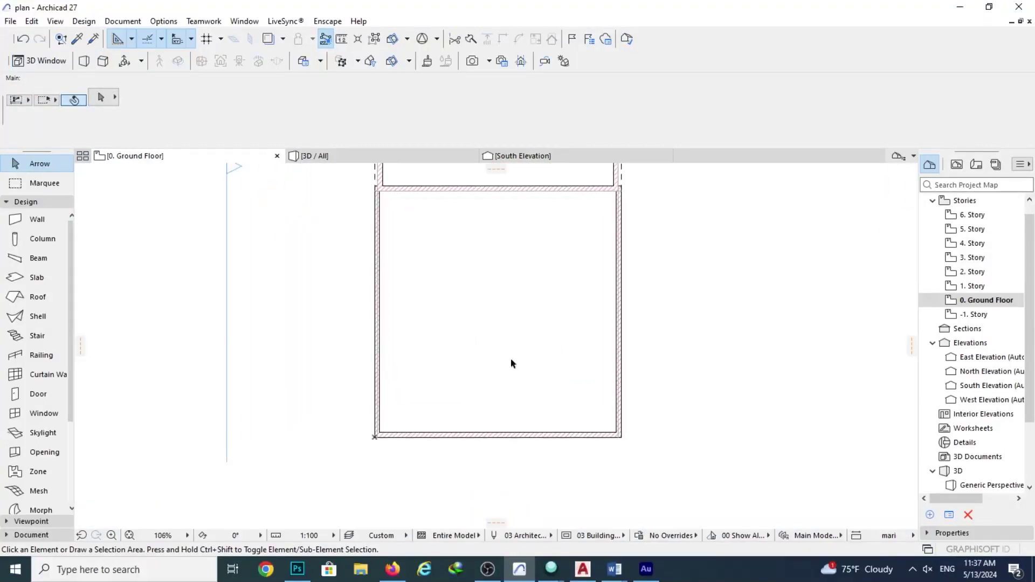
scroll(534, 329, down, 2)
middle_drag(532, 318, 559, 448)
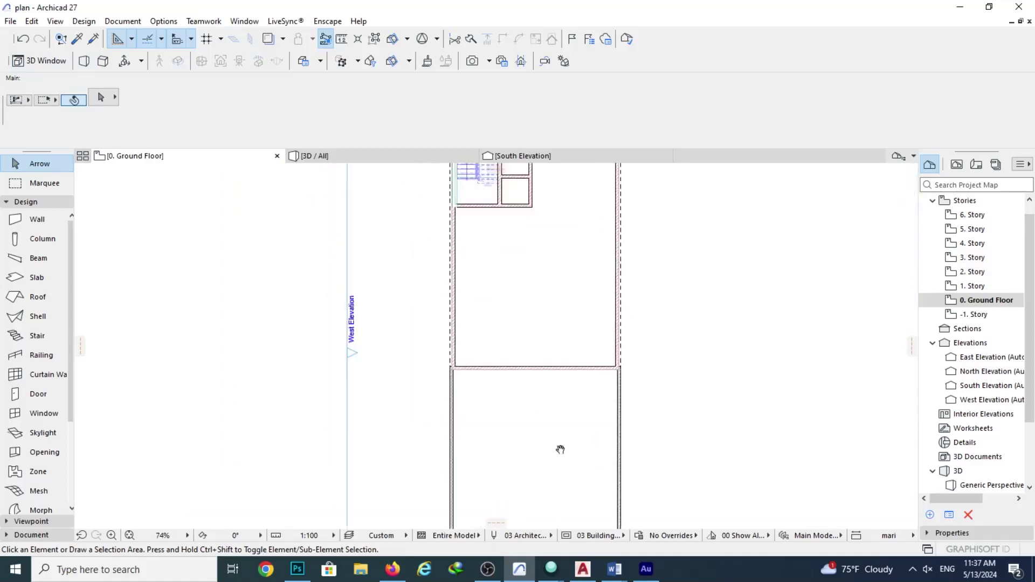
middle_drag(582, 257, 570, 345)
scroll(576, 247, down, 3)
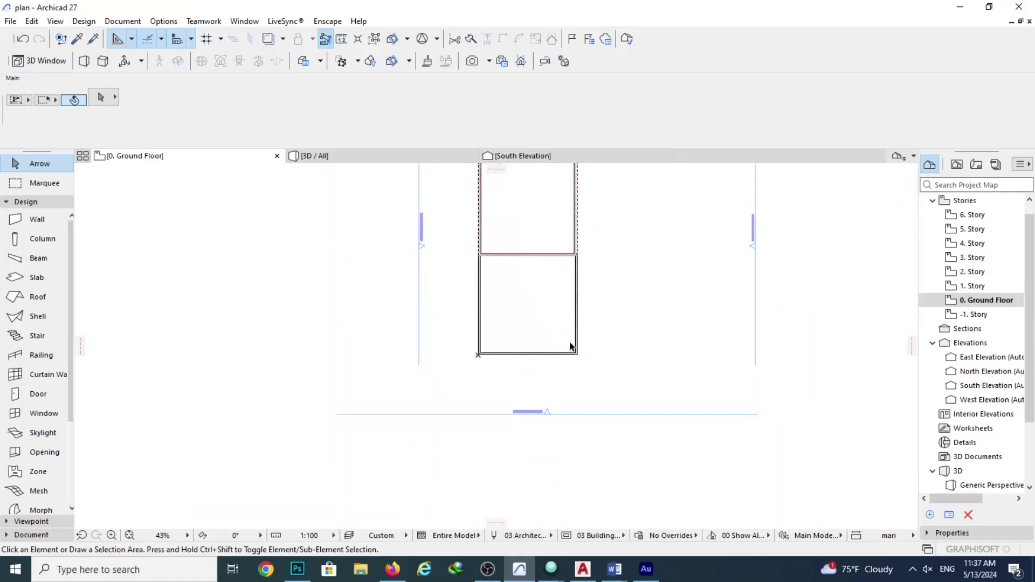
scroll(512, 369, up, 2)
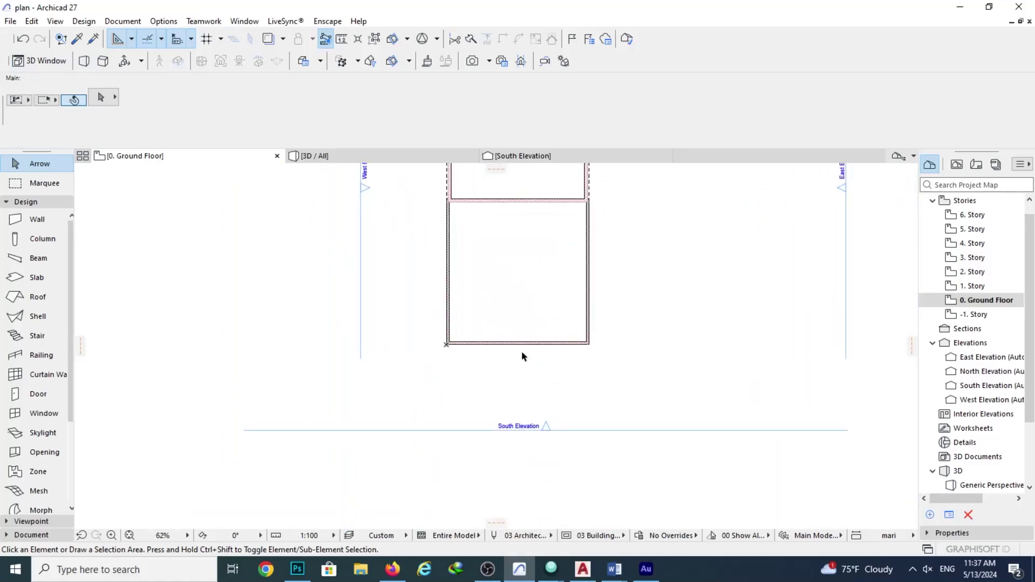
middle_drag(559, 254, 632, 521)
middle_drag(607, 283, 573, 386)
scroll(568, 360, up, 1)
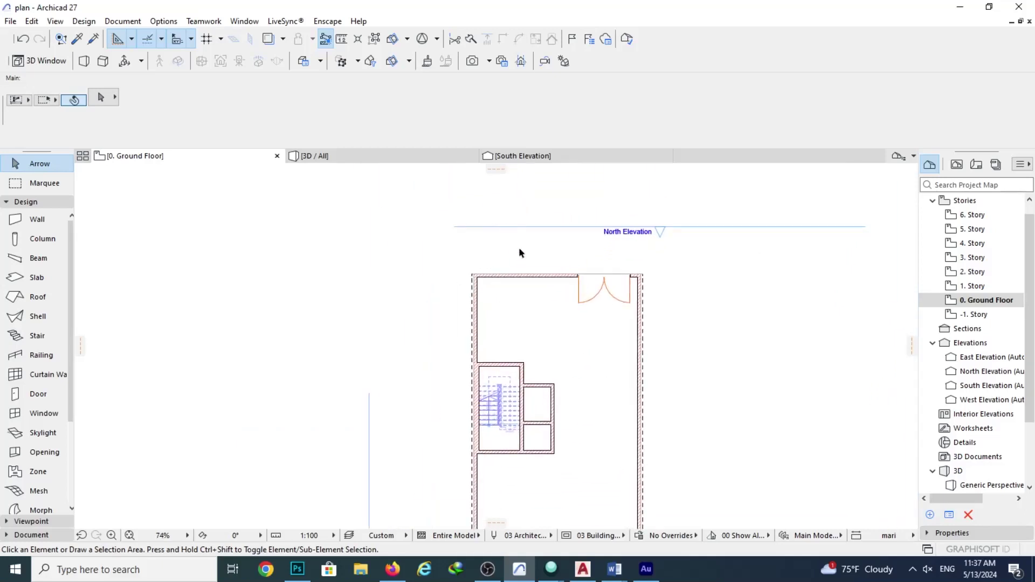
scroll(527, 231, down, 3)
middle_drag(584, 459, 572, 316)
scroll(529, 411, up, 4)
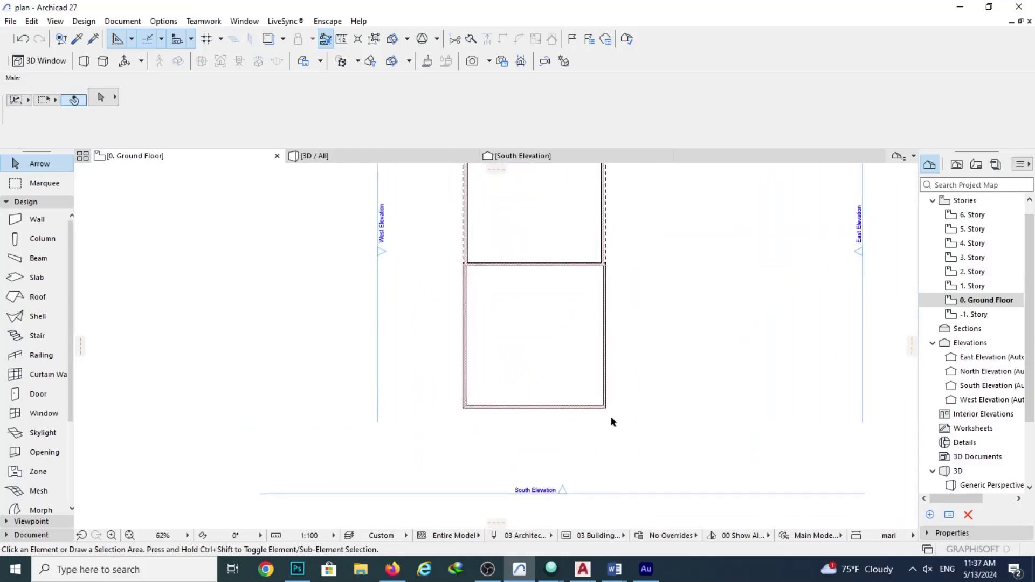
scroll(538, 267, up, 1)
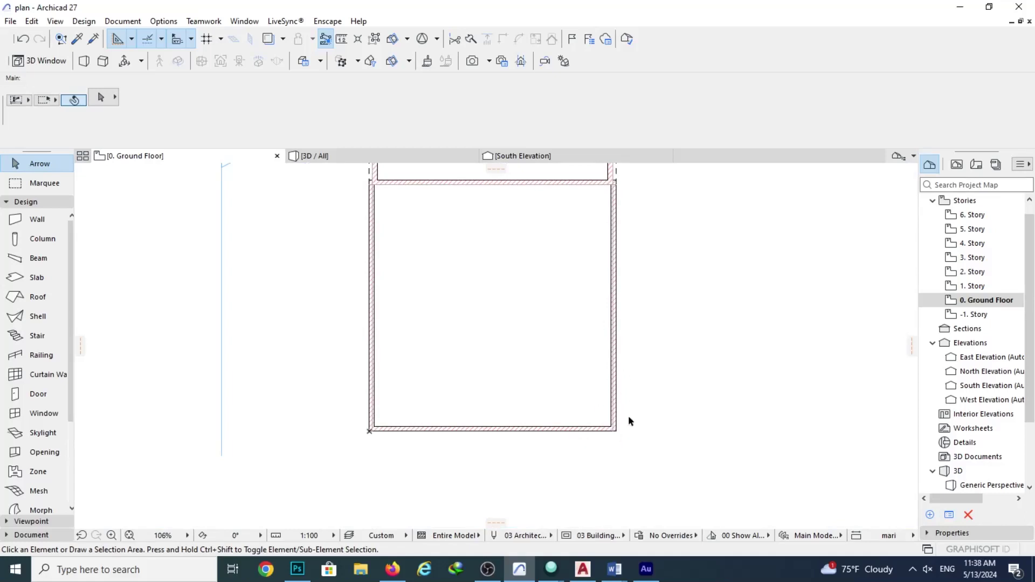
middle_drag(401, 254, 423, 416)
middle_drag(473, 464, 435, 357)
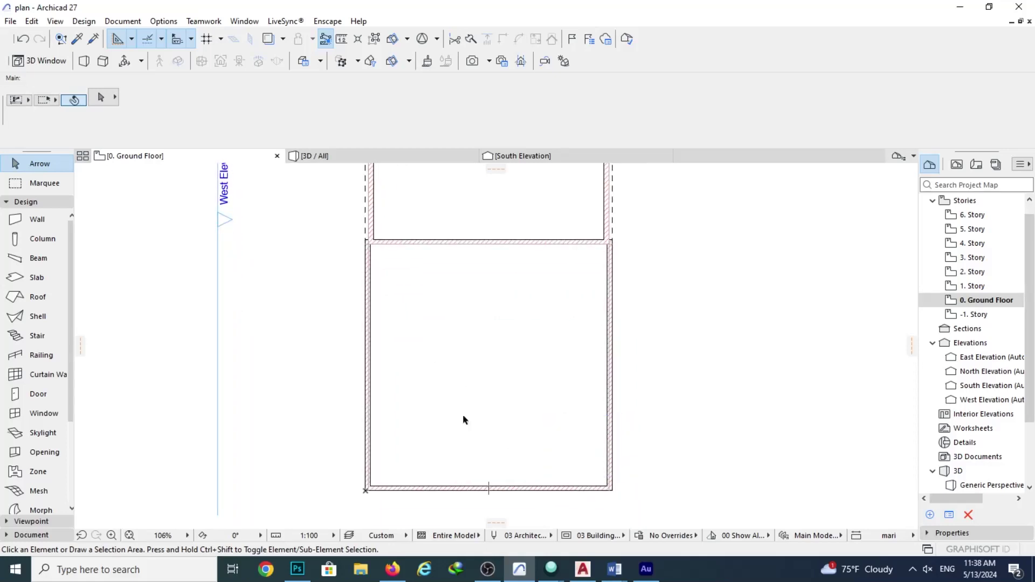
scroll(373, 398, up, 4)
Delete the stray drafting line lying inside the lower room's left wall.
click(360, 387)
scroll(436, 305, down, 2)
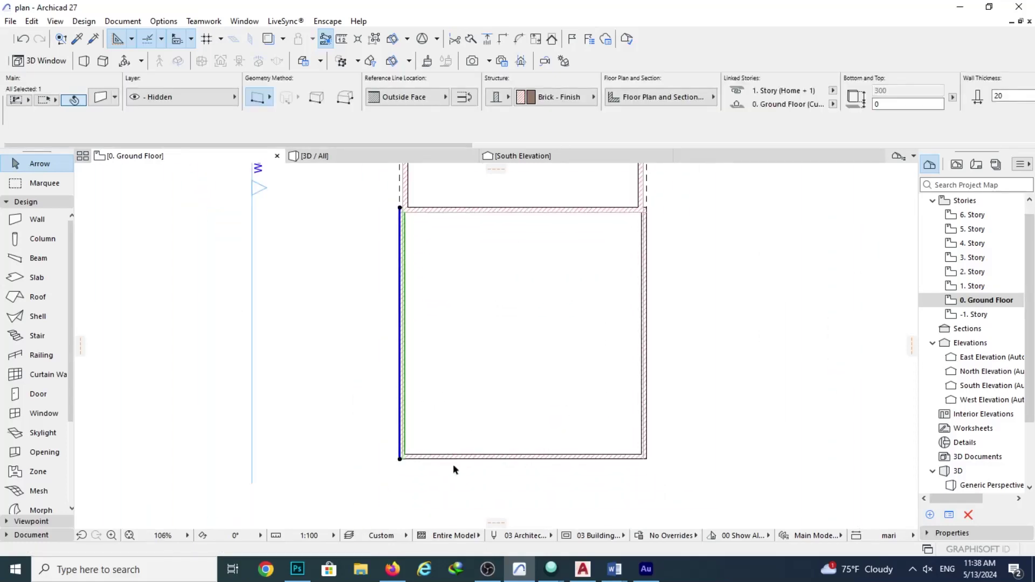
shift+click(426, 458)
scroll(732, 452, up, 6)
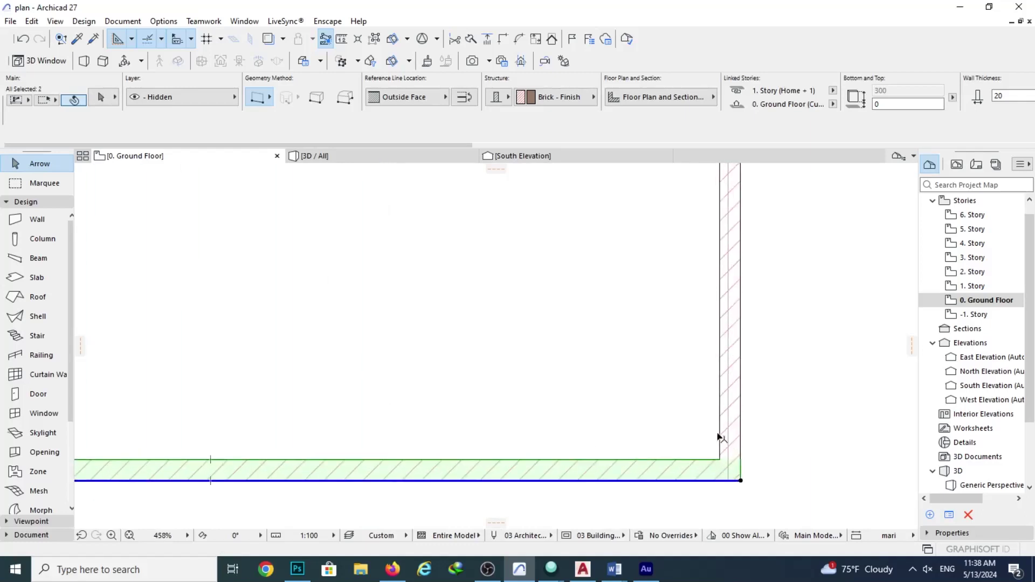
click(744, 472)
scroll(589, 404, down, 7)
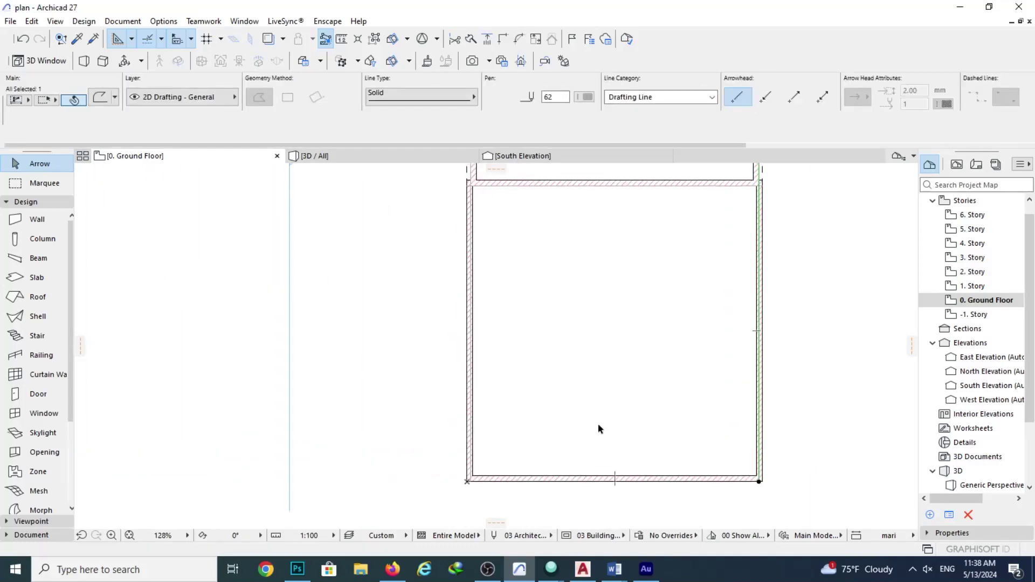
click(533, 441)
scroll(463, 472, up, 5)
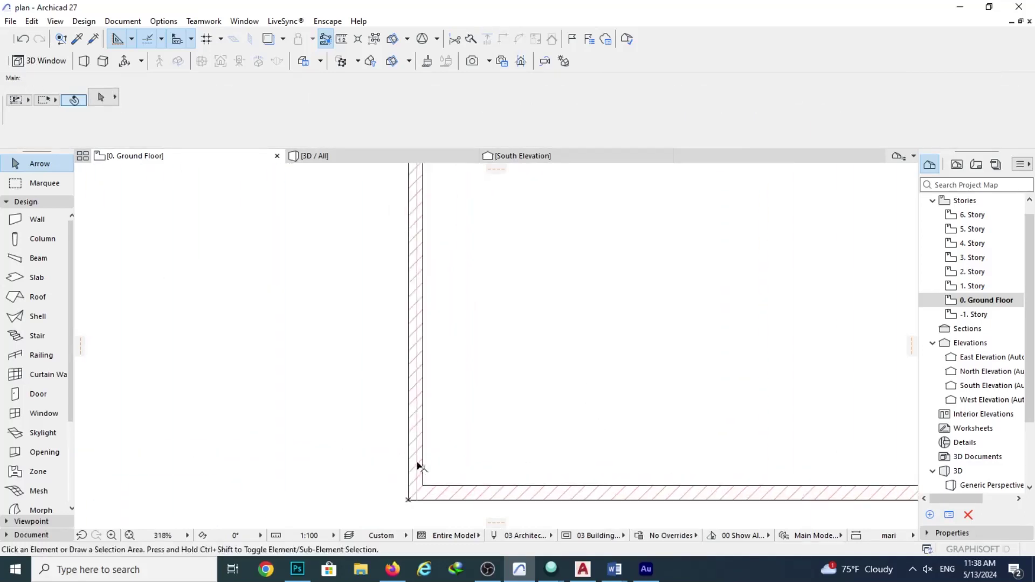
click(417, 465)
key(Delete)
Delete the stray drafting polyline under the wall at the top-left corner.
scroll(465, 456, down, 5)
middle_drag(568, 268, 554, 426)
scroll(439, 320, up, 6)
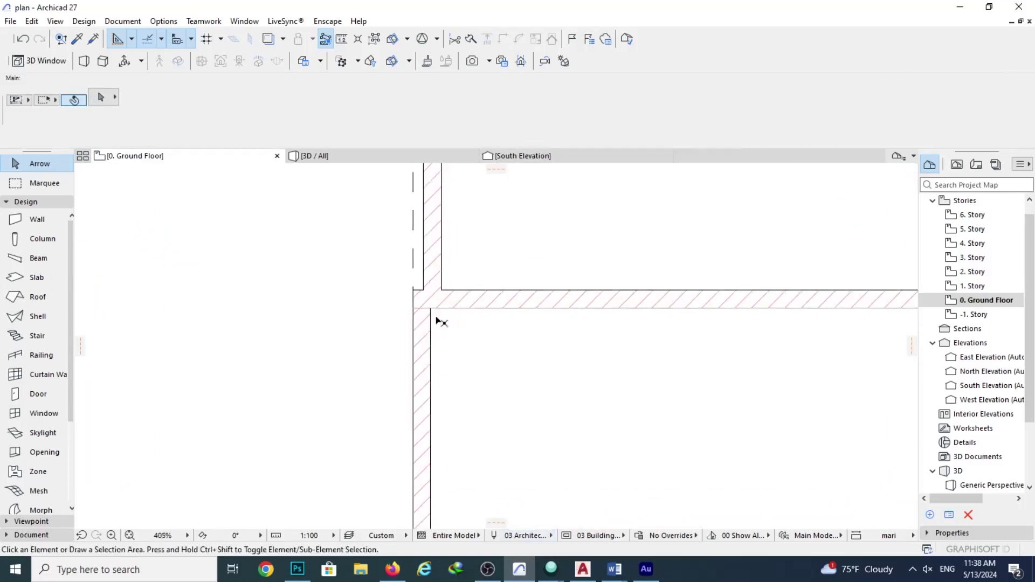
scroll(436, 318, up, 1)
click(427, 309)
key(Delete)
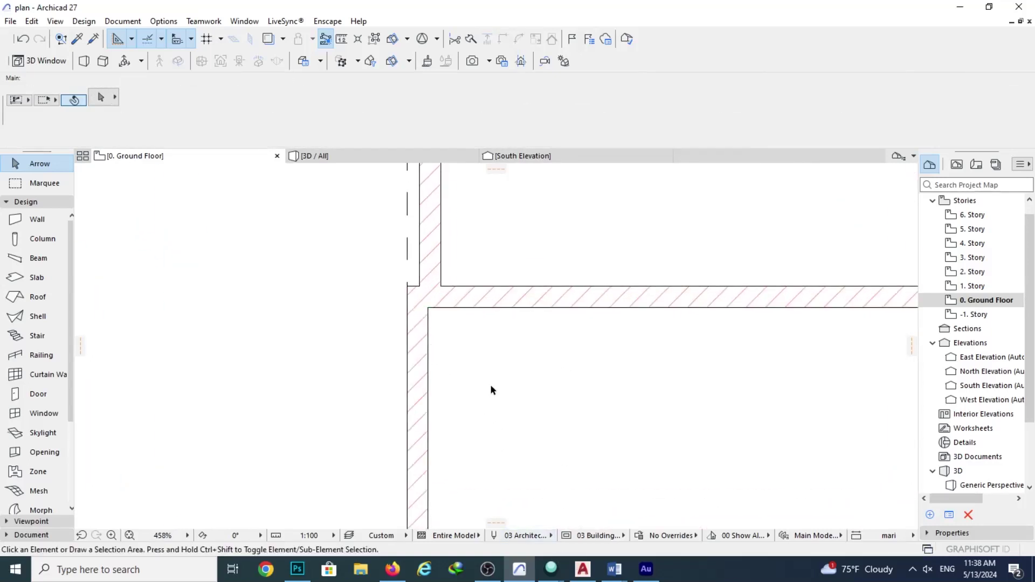
Select the room's five walls: both short corner walls, the left, bottom and right walls.
scroll(412, 286, up, 3)
click(413, 286)
shift+click(437, 379)
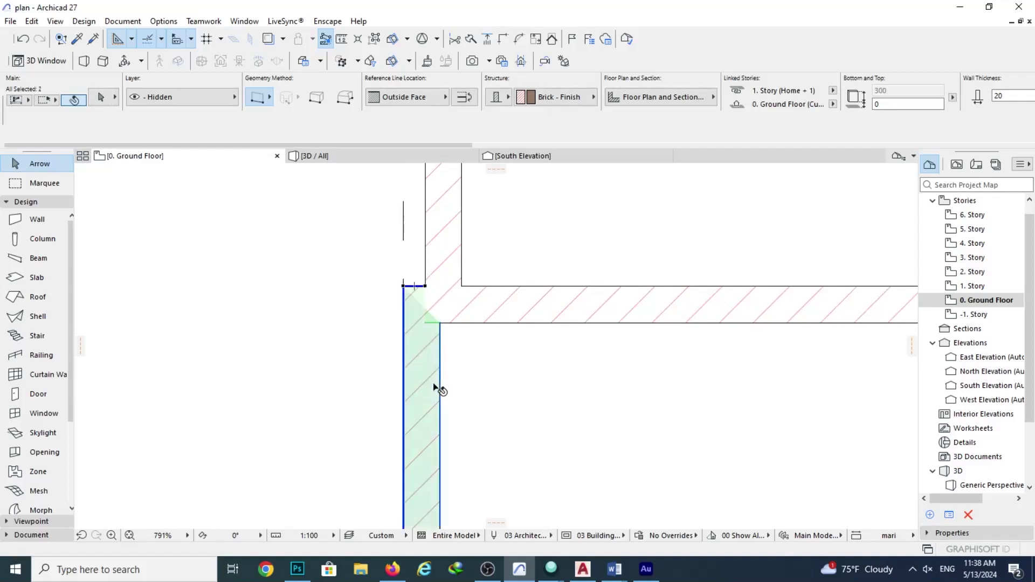
scroll(462, 240, down, 15)
scroll(428, 375, up, 7)
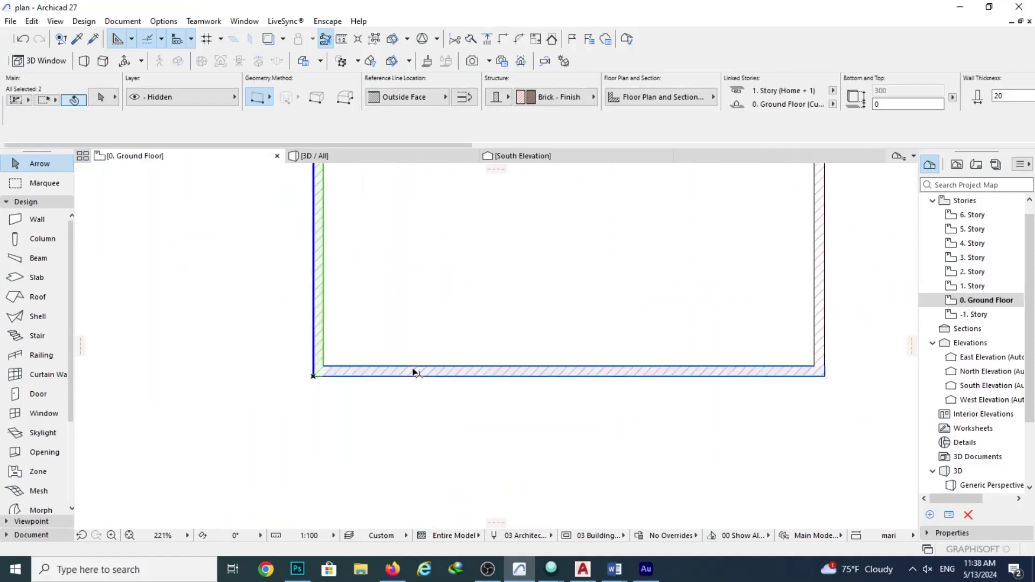
shift+click(566, 376)
shift+click(819, 335)
scroll(815, 340, up, 12)
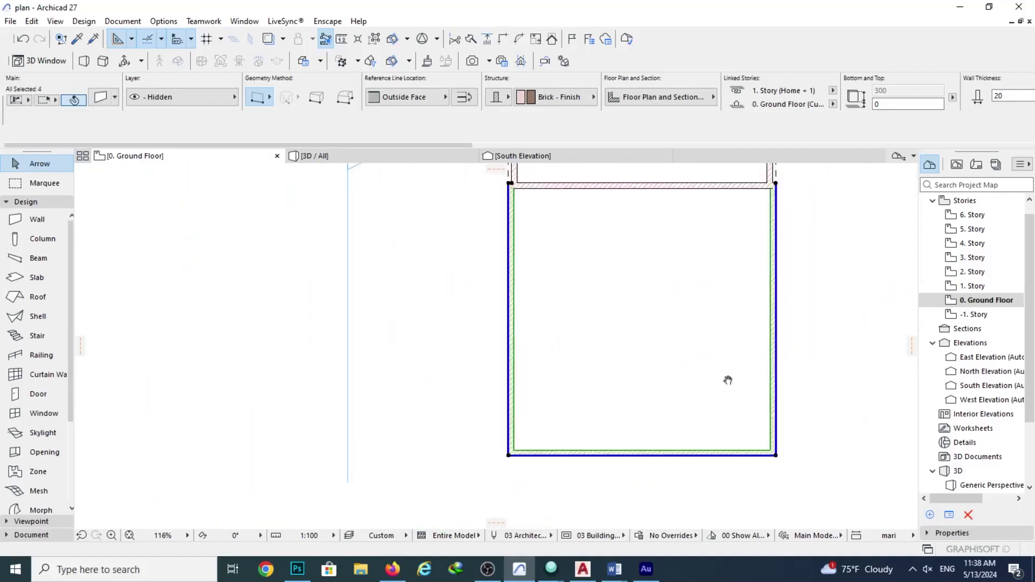
middle_drag(768, 261, 765, 380)
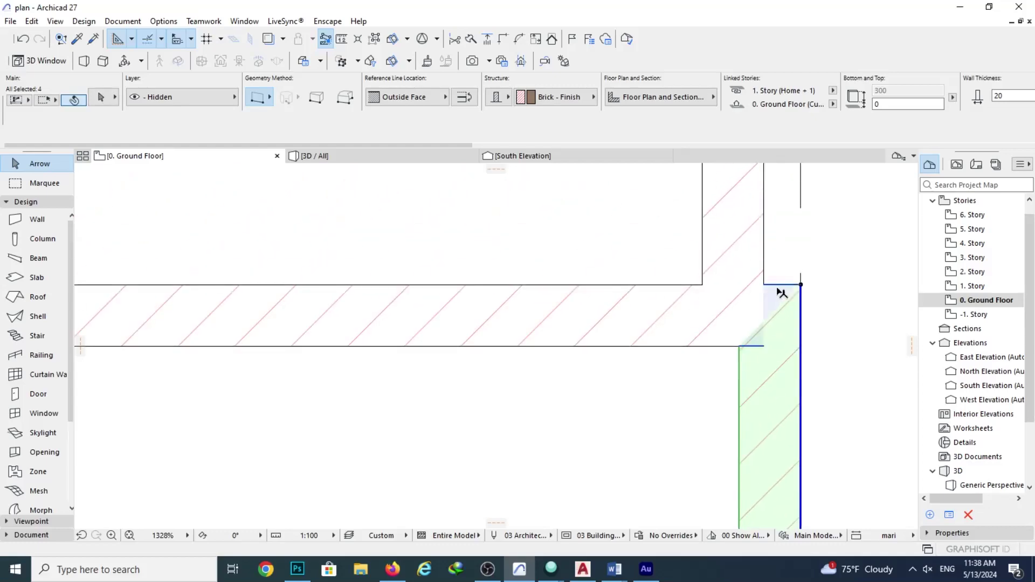
shift+click(778, 291)
scroll(654, 282, down, 7)
Give the five selected walls a bottom offset of -200 in Wall Selection Settings.
scroll(655, 284, down, 10)
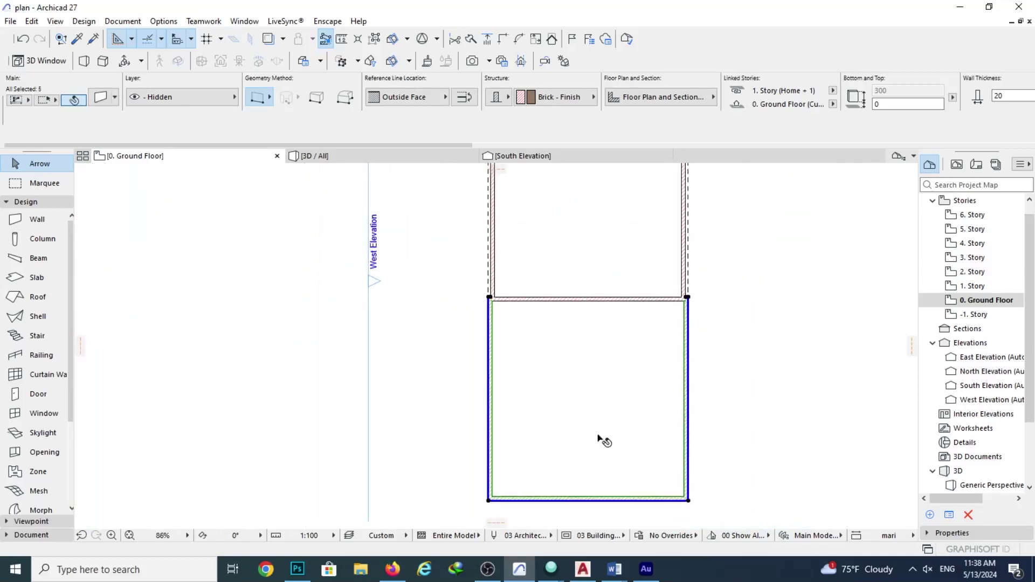
click(101, 98)
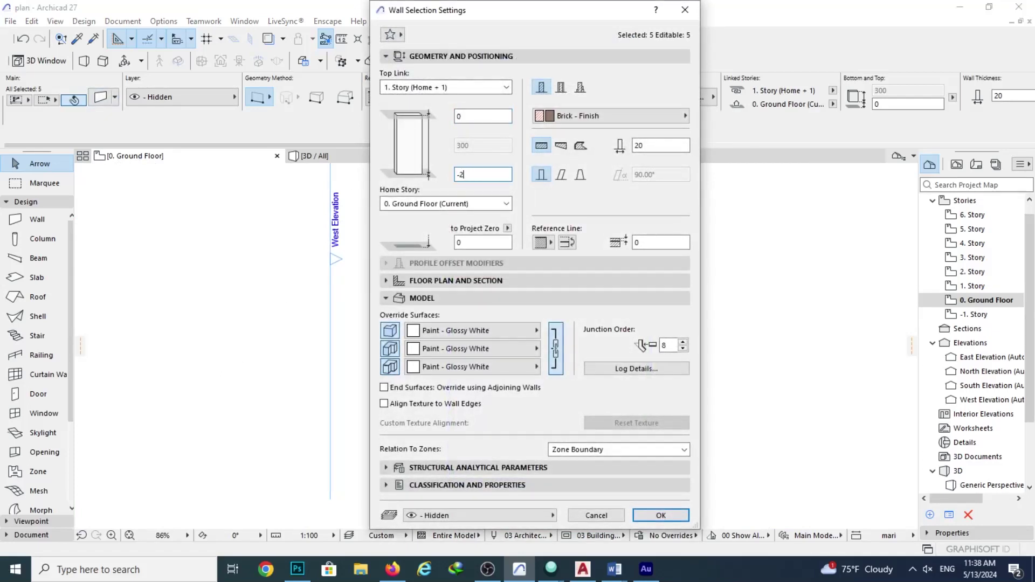
text(-200)
click(661, 515)
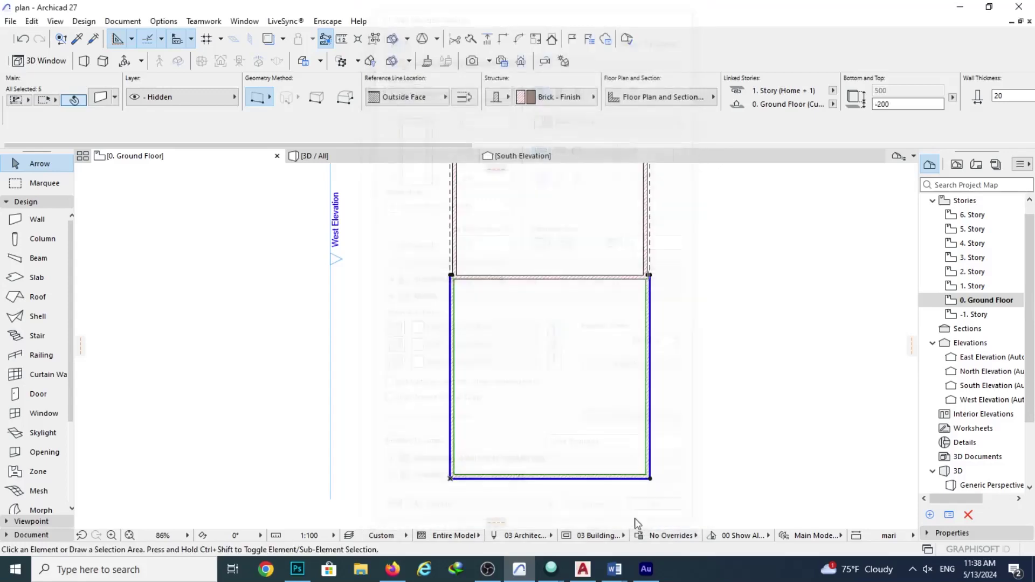
Orbit the 3D view to an oblique low corner view of the lowered walls.
click(389, 158)
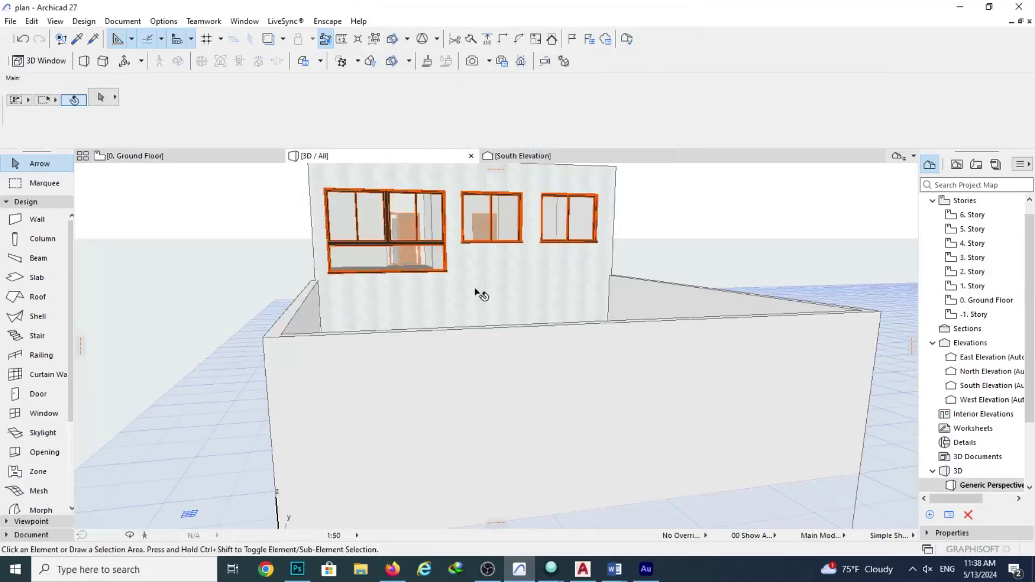
scroll(481, 294, down, 2)
shift+middle_drag(485, 294, 572, 291)
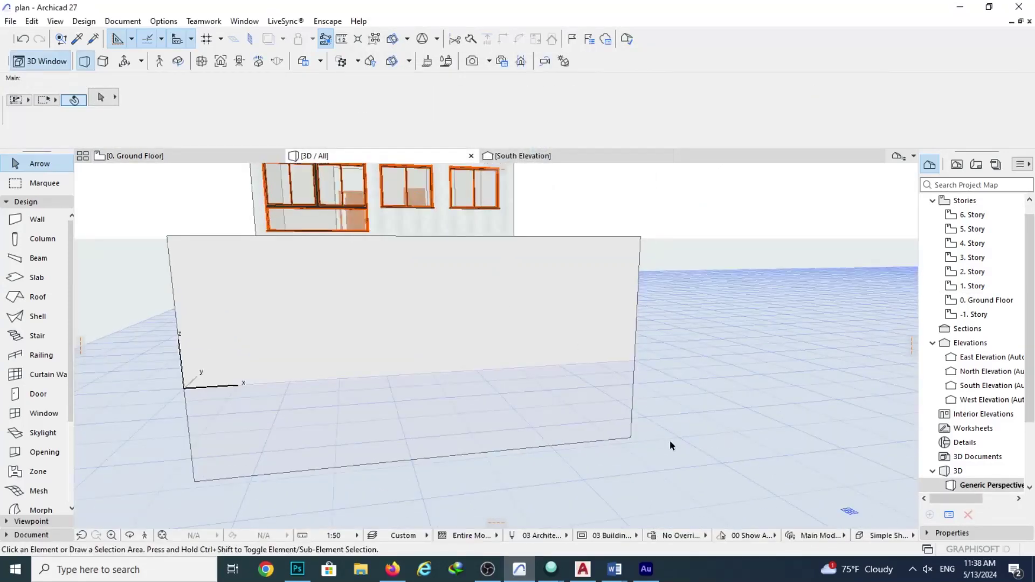
shift+middle_drag(671, 445, 690, 373)
Back on the Ground Floor plan, centre the stair core, then open 1. Story.
key(F2)
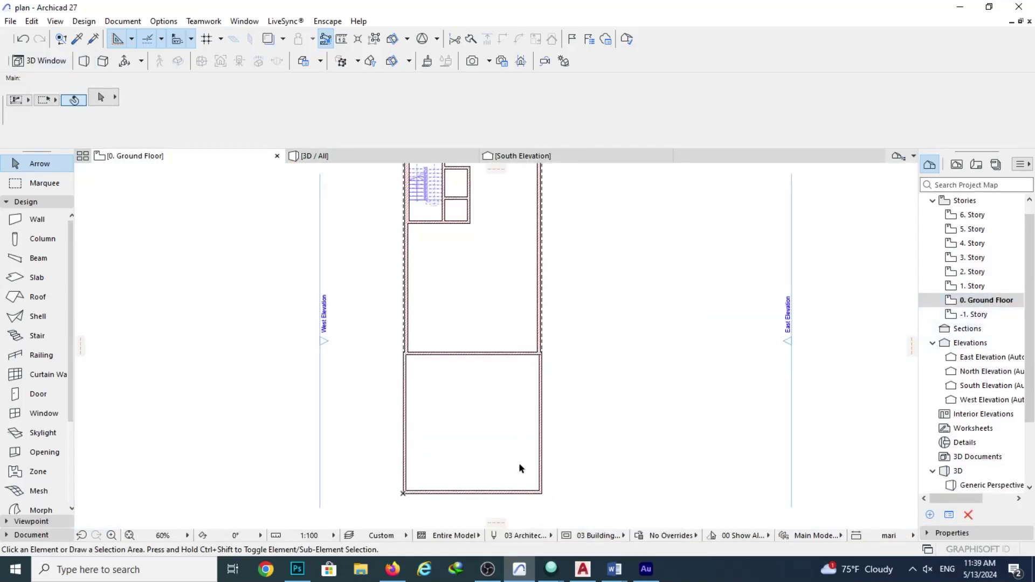
middle_drag(481, 370, 466, 419)
middle_drag(464, 480, 467, 466)
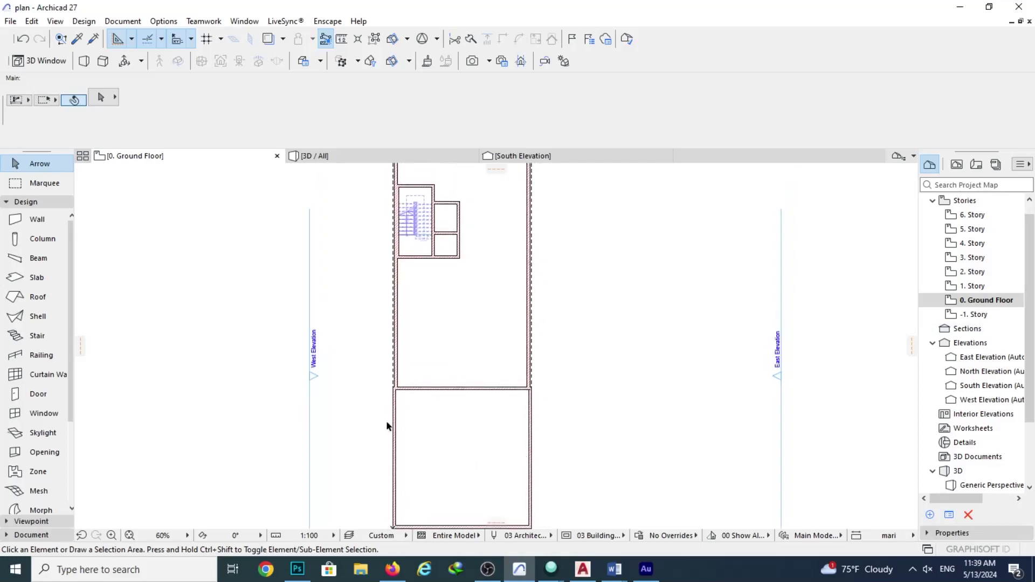
middle_drag(480, 331, 502, 393)
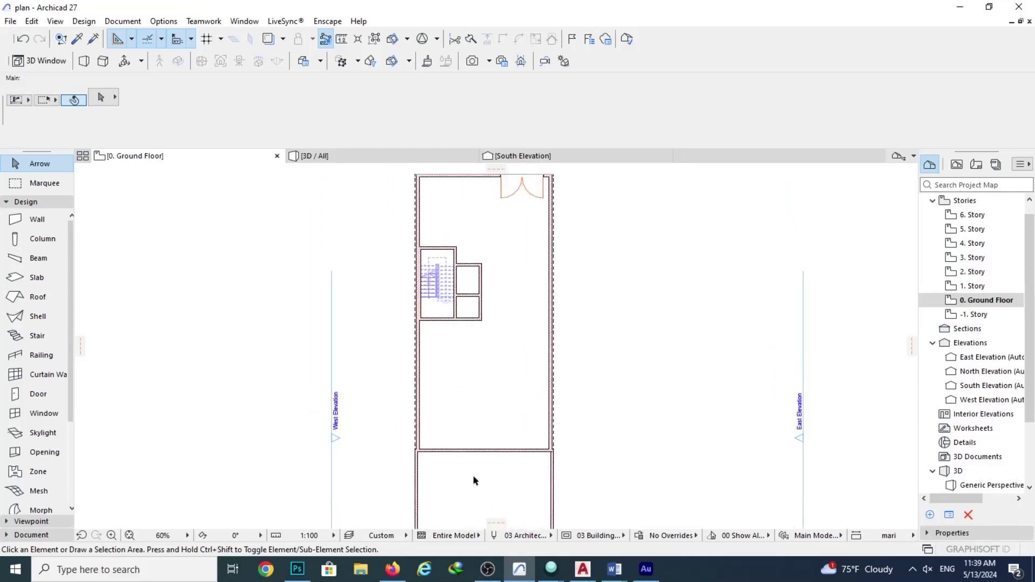
middle_drag(491, 252, 486, 301)
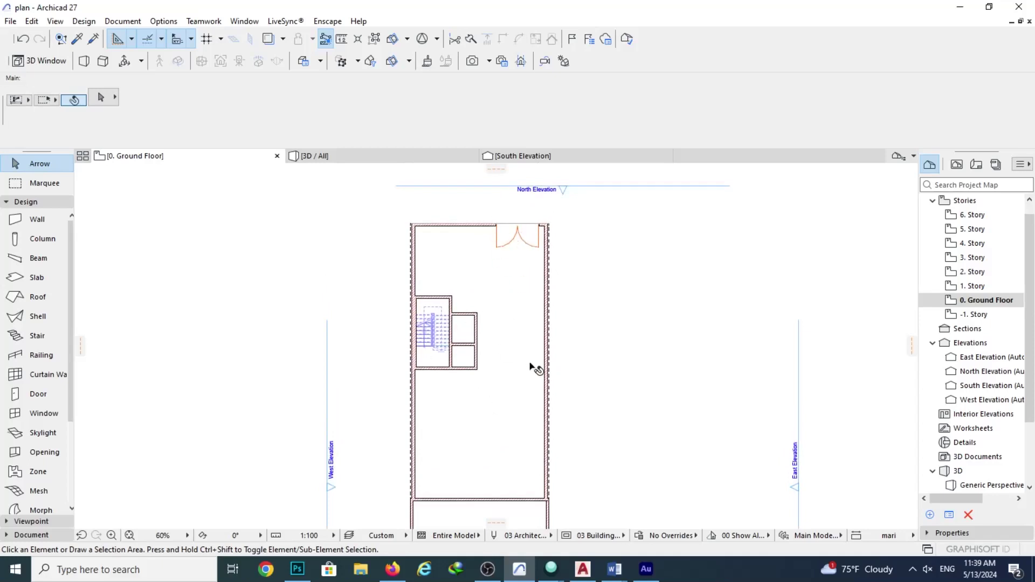
middle_drag(562, 413, 555, 245)
middle_drag(448, 165, 464, 238)
scroll(465, 235, up, 6)
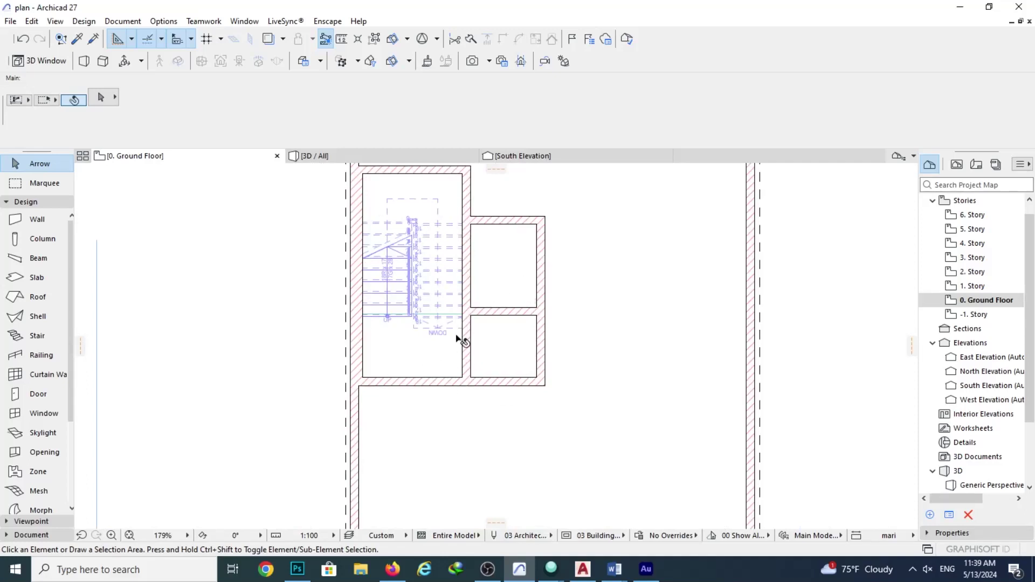
double_click(973, 289)
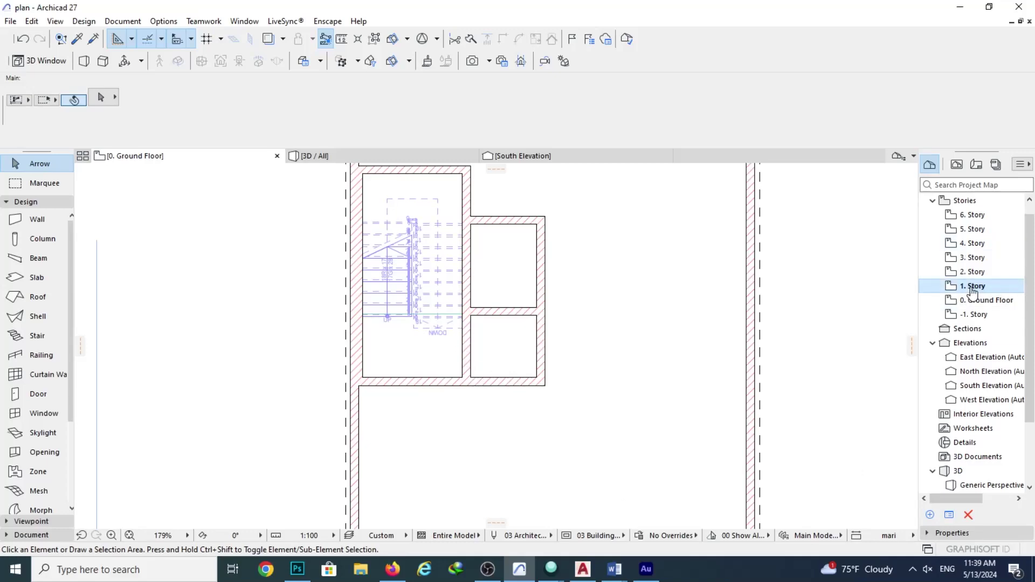
Pick up the 1. Story Storefront 27 door's settings with the Eyedropper.
click(78, 40)
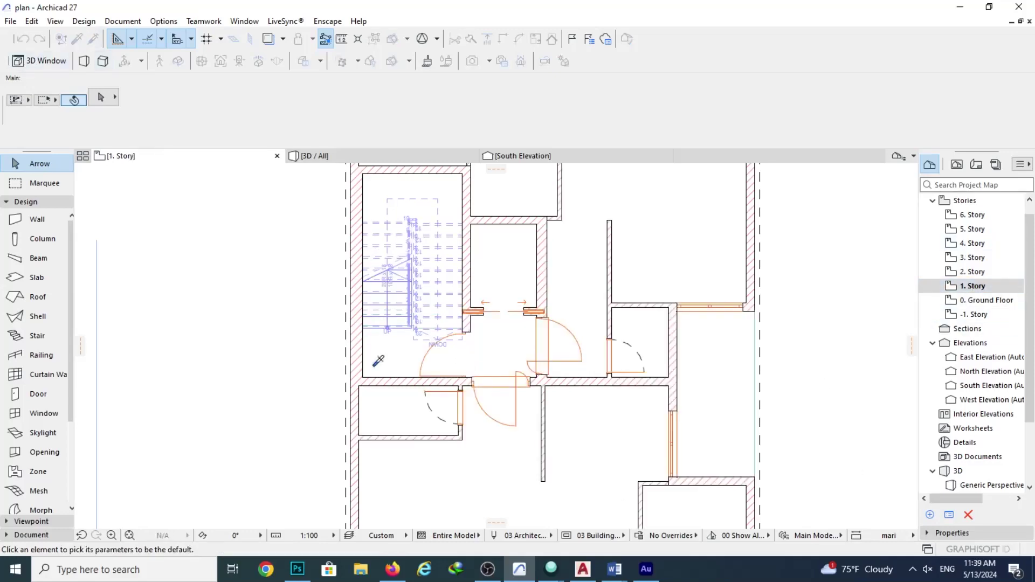
scroll(399, 345, up, 3)
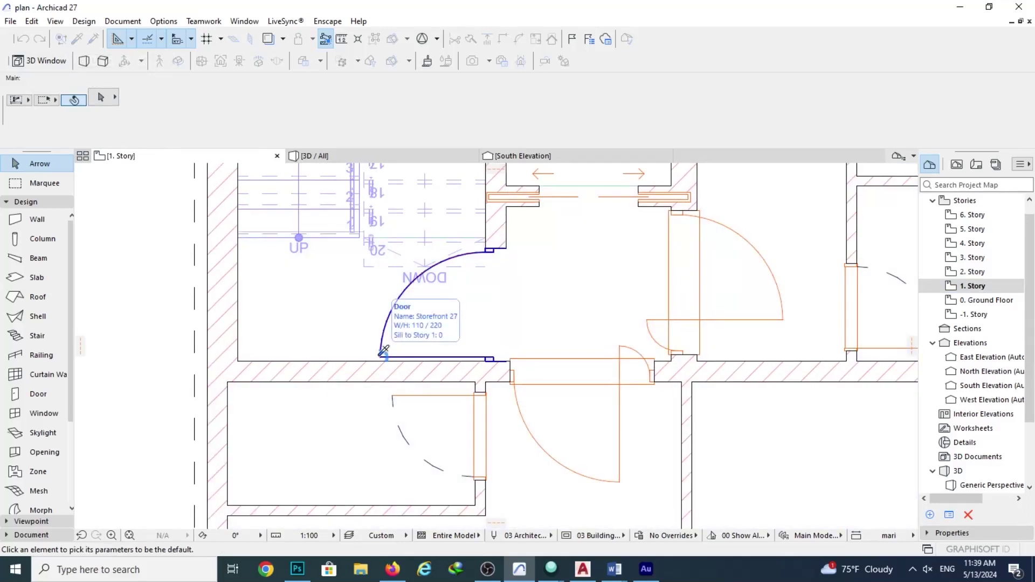
click(382, 351)
Place the 110 × 220 Storefront 27 door in the Ground Floor stair-core wall, swinging inward, nudged slightly up.
double_click(986, 299)
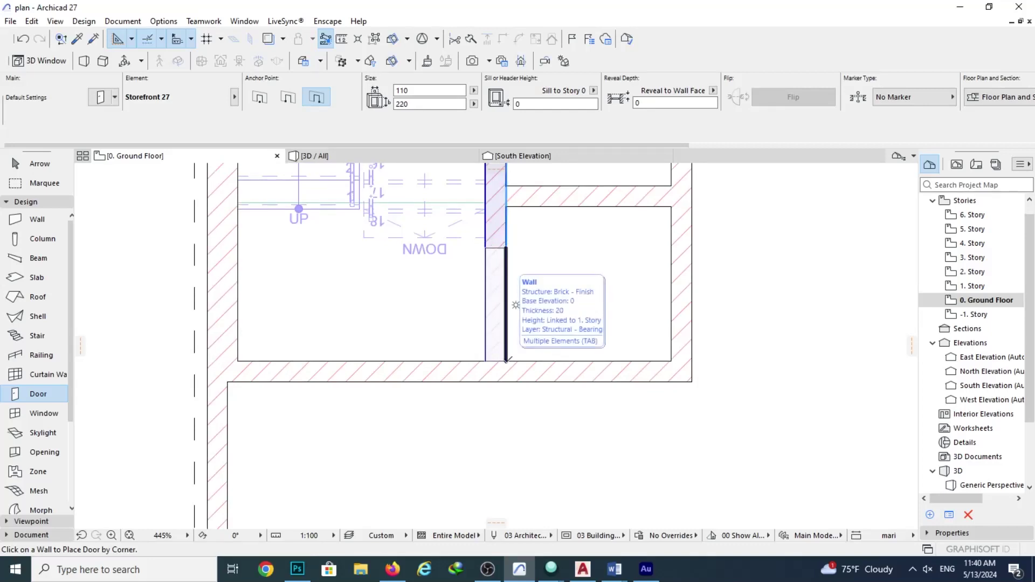
click(507, 358)
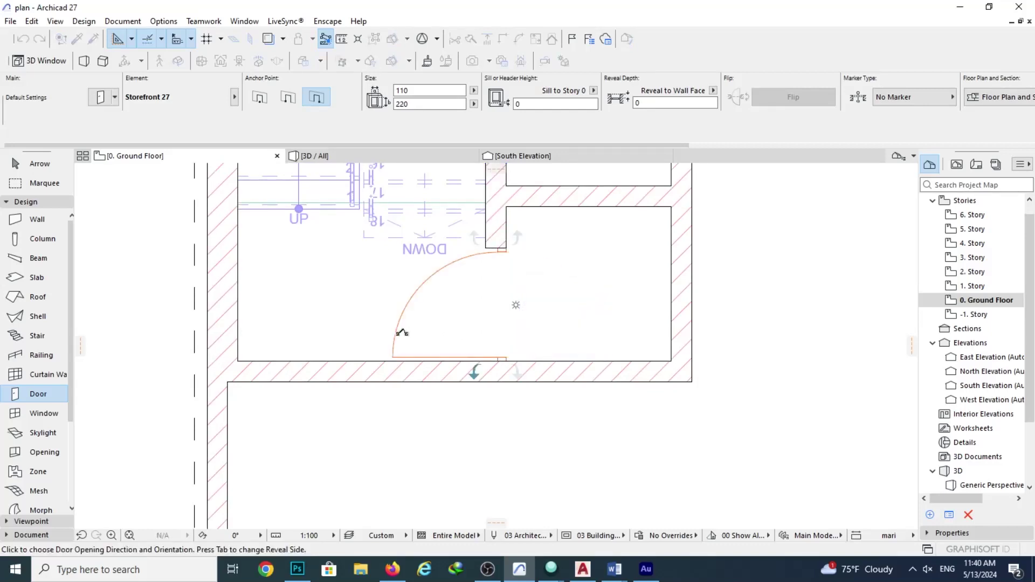
click(400, 333)
scroll(458, 270, up, 3)
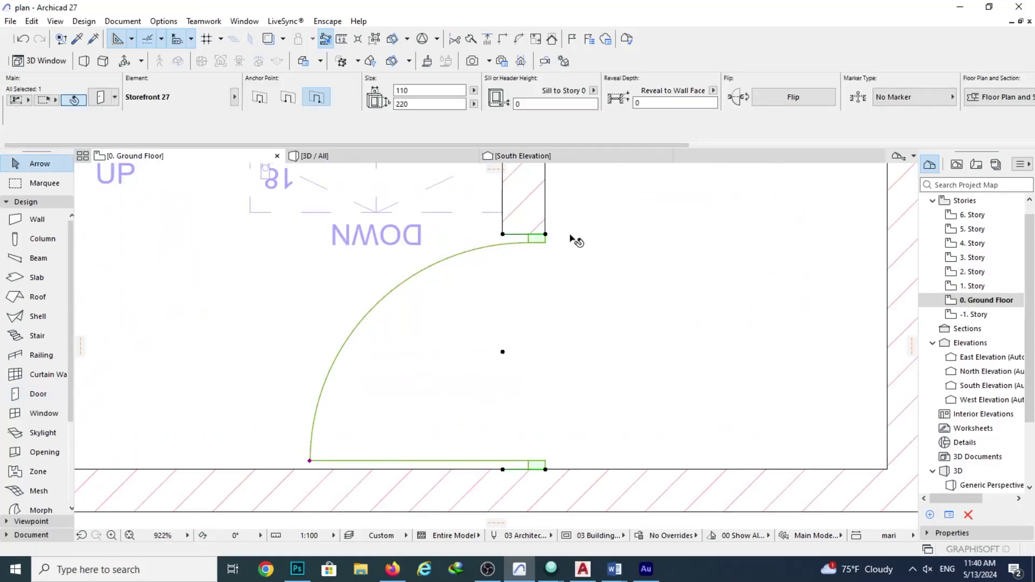
click(504, 234)
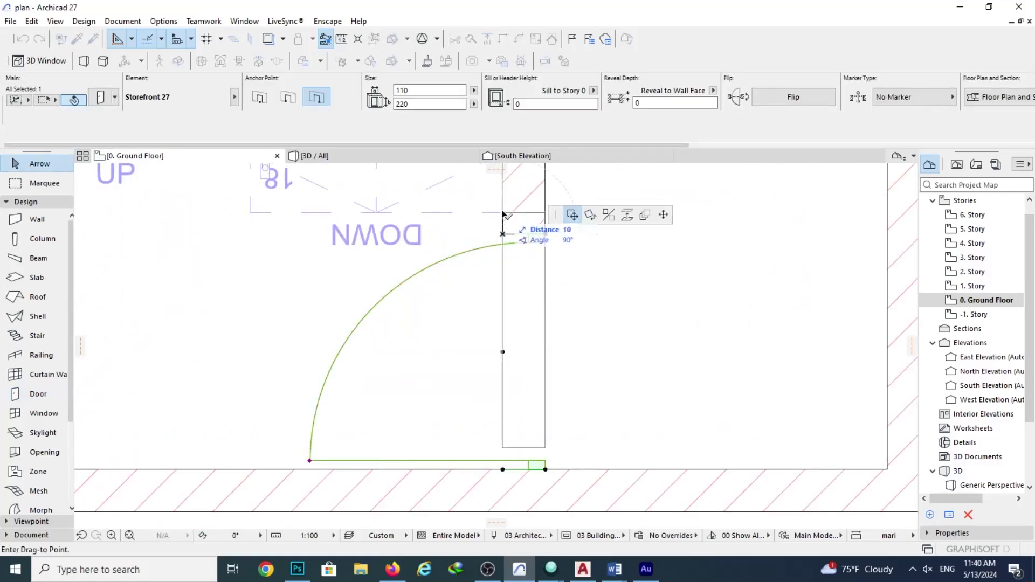
click(503, 214)
key(Escape)
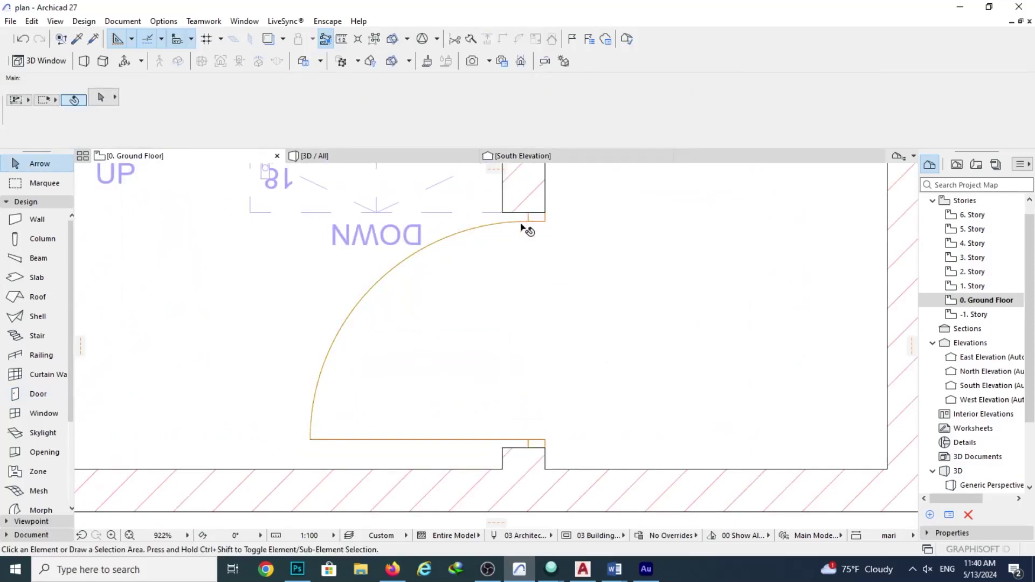
scroll(521, 224, down, 4)
middle_drag(652, 340, 443, 397)
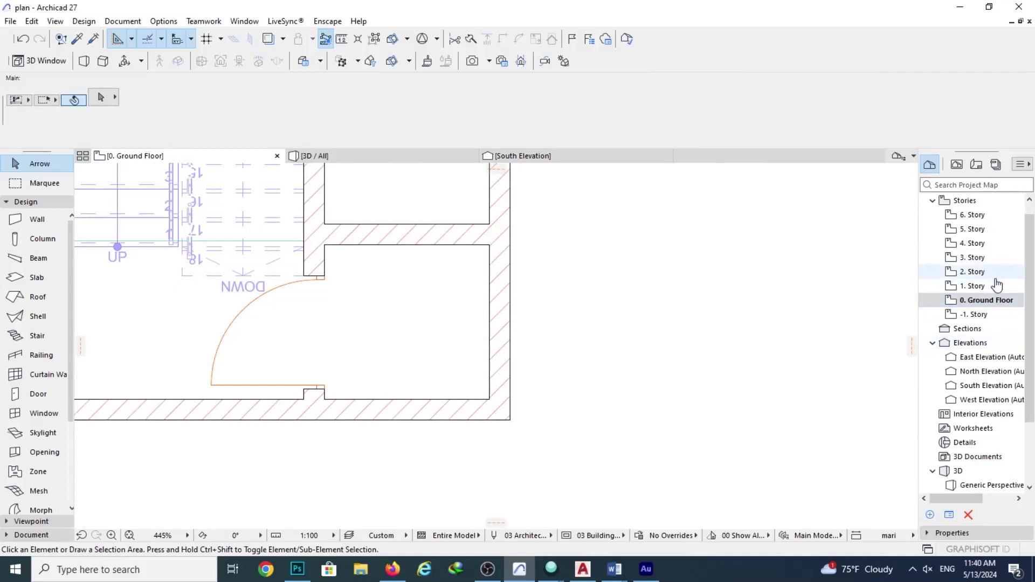
Copy the Pocket Double Door 27 from 1. Story and place it in the Ground Floor stair-core wall.
double_click(969, 287)
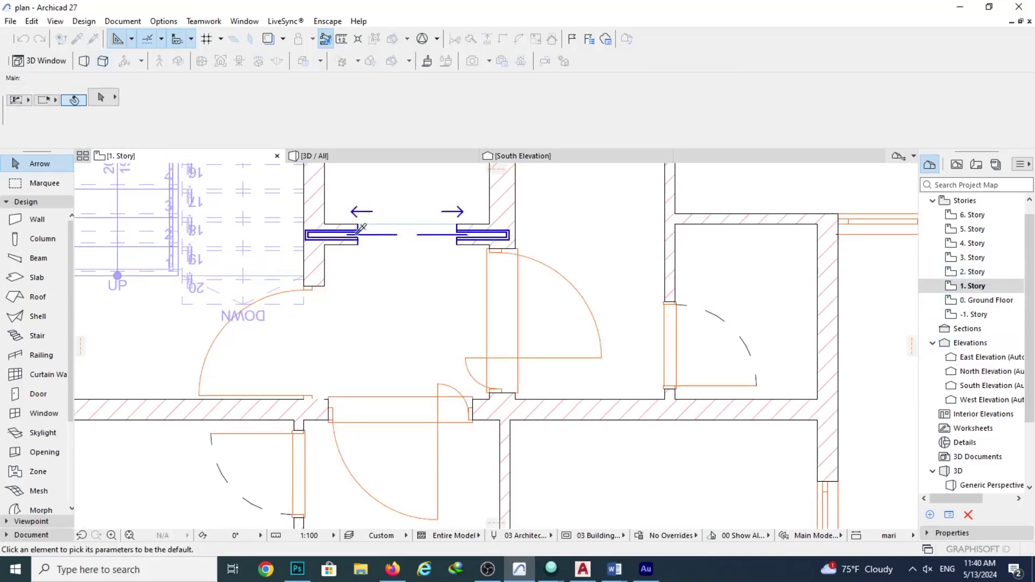
alt+click(356, 233)
alt+click(362, 221)
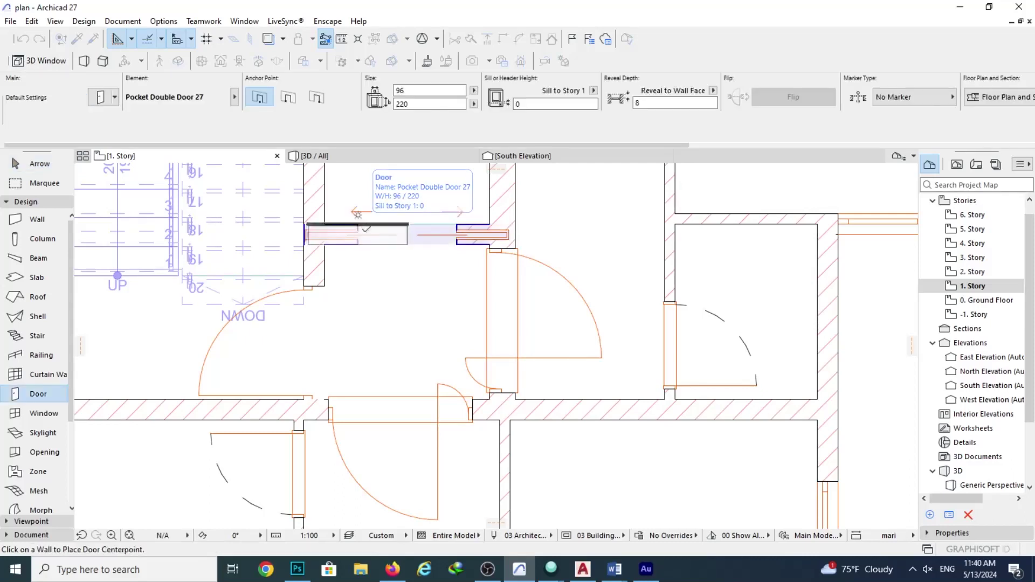
double_click(965, 272)
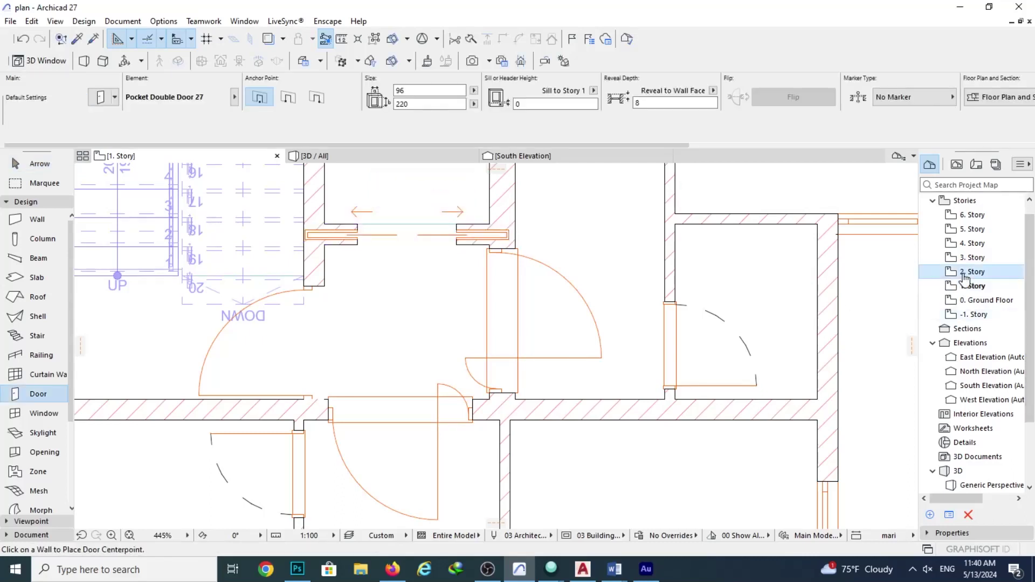
double_click(986, 300)
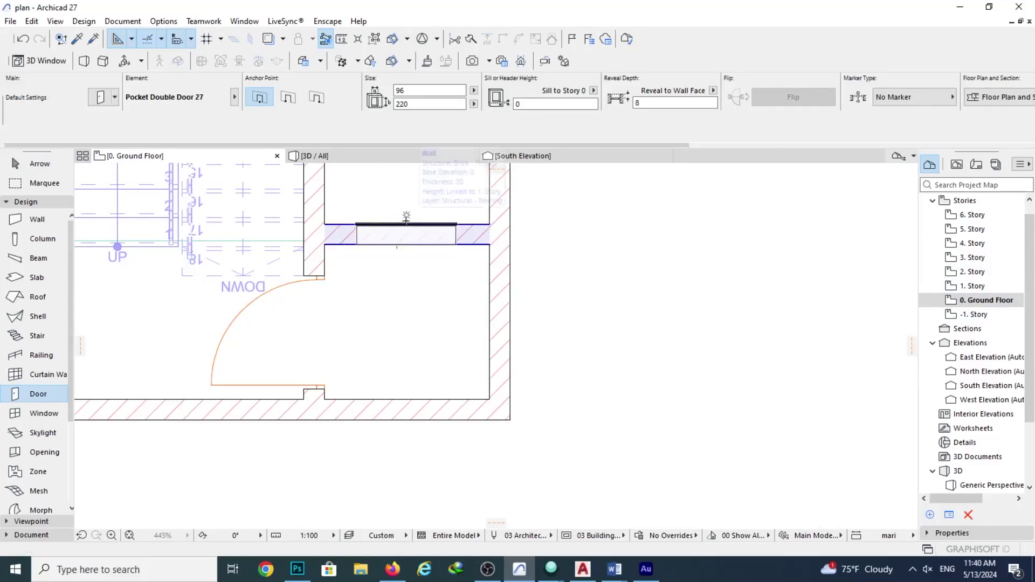
click(409, 221)
Check the 96 × 220 pocket door in 3D, then return to the 0. Ground Floor plan.
key(F3)
scroll(684, 514, down, 2)
scroll(670, 313, up, 1)
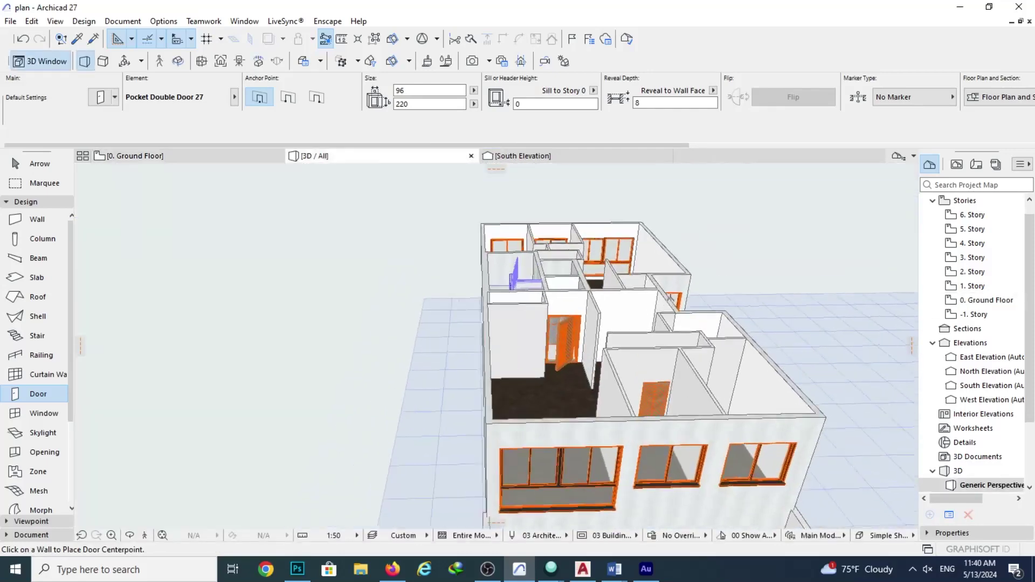
middle_drag(670, 313, 558, 441)
scroll(559, 441, up, 2)
key(Escape)
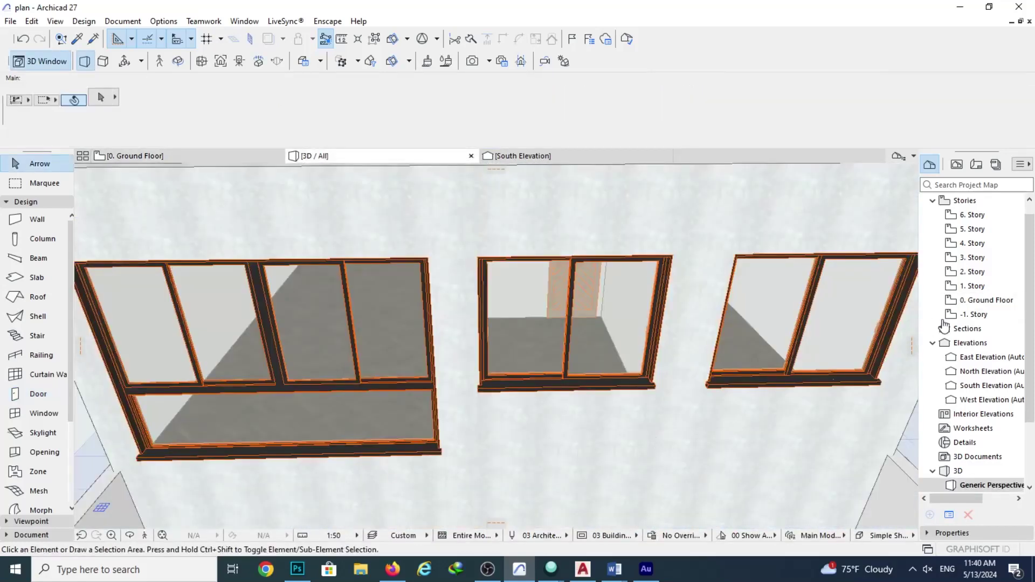
click(986, 303)
double_click(988, 301)
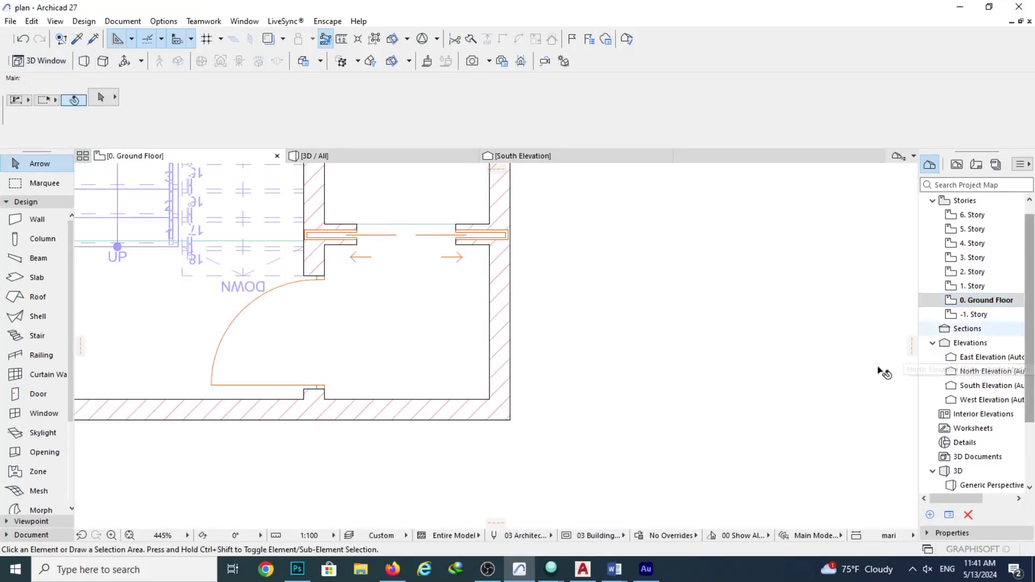
Draw a marquee around the front rooms of the ground floor.
scroll(758, 329, down, 3)
click(44, 184)
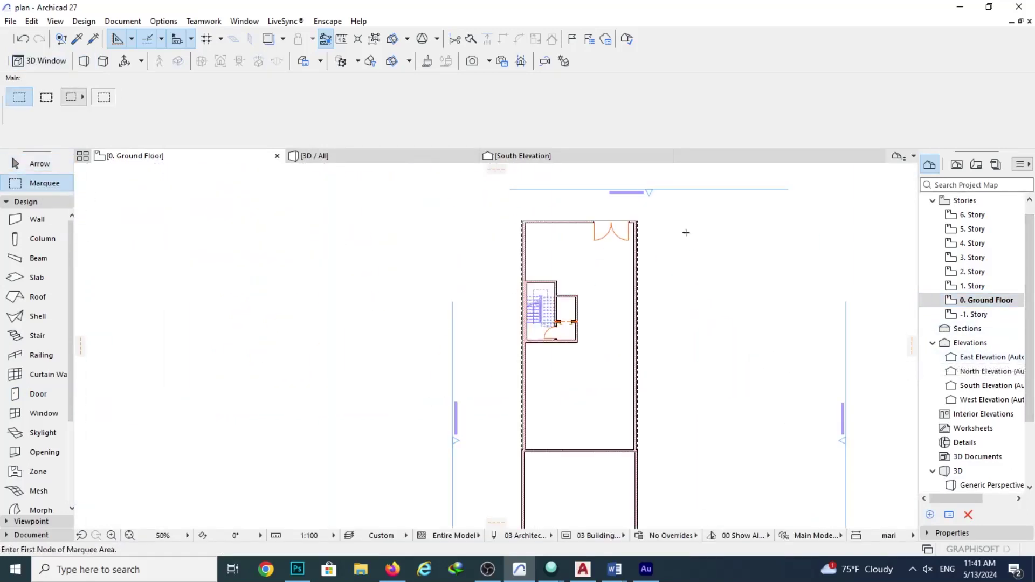
click(678, 205)
click(498, 467)
View the marqueed area in 3D, orbiting to face the double door, then return to the plan.
key(F5)
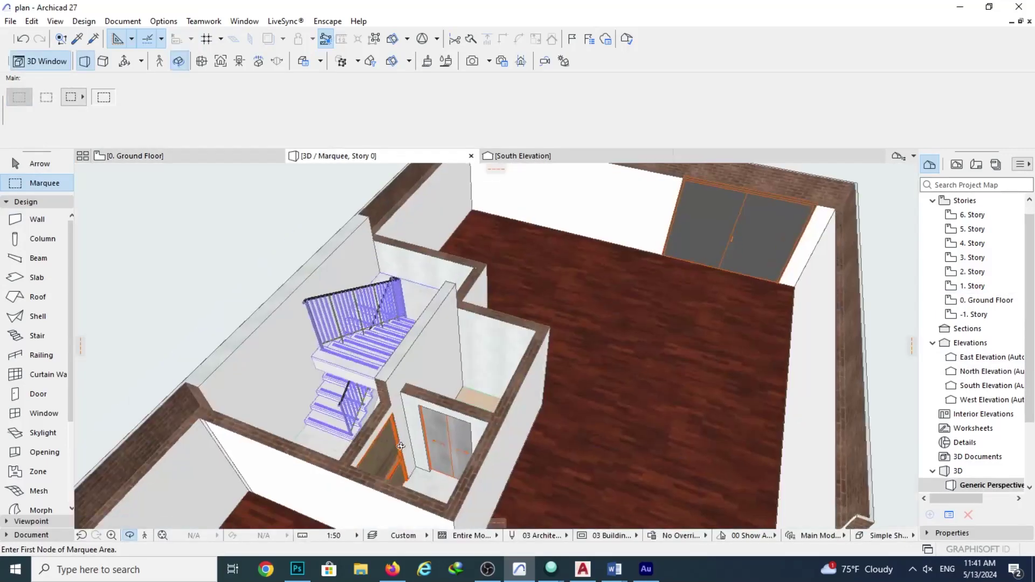
scroll(401, 446, up, 8)
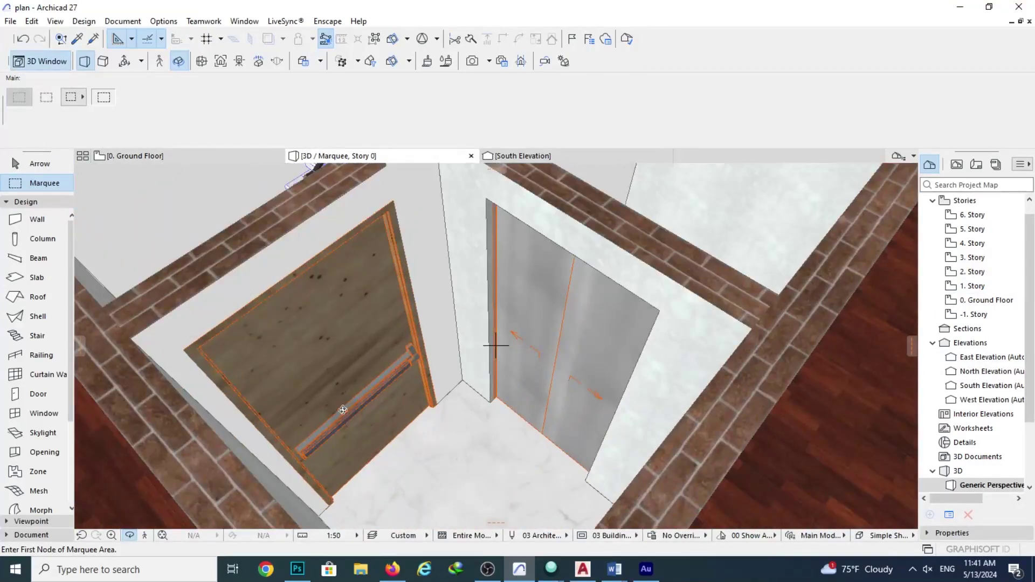
drag(367, 385, 571, 351)
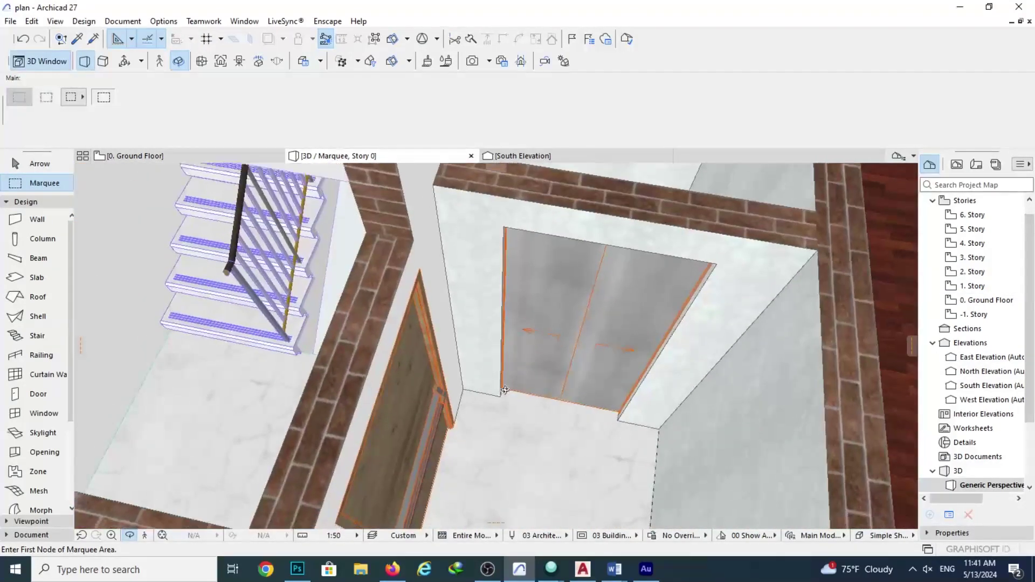
scroll(496, 345, down, 6)
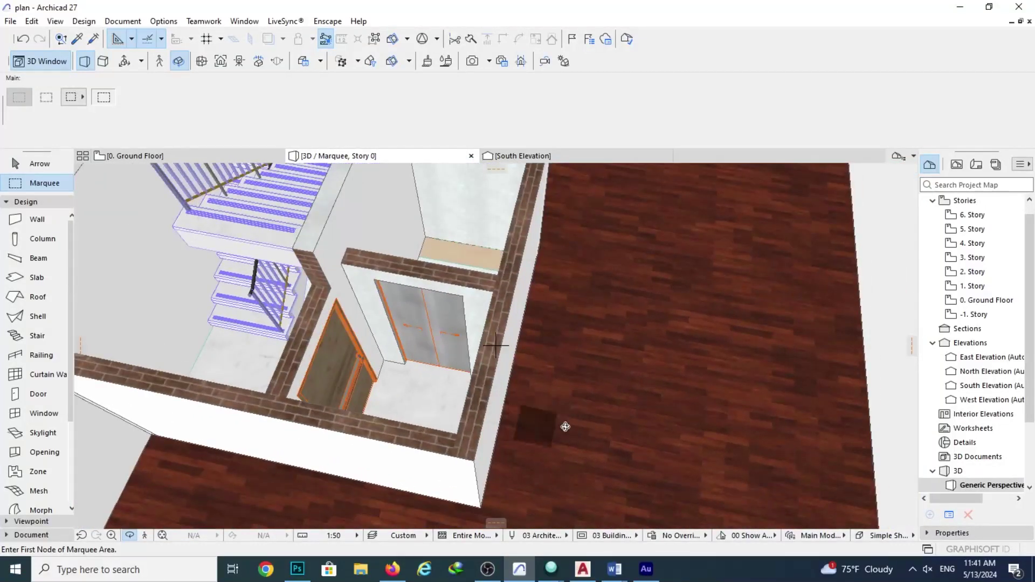
click(193, 155)
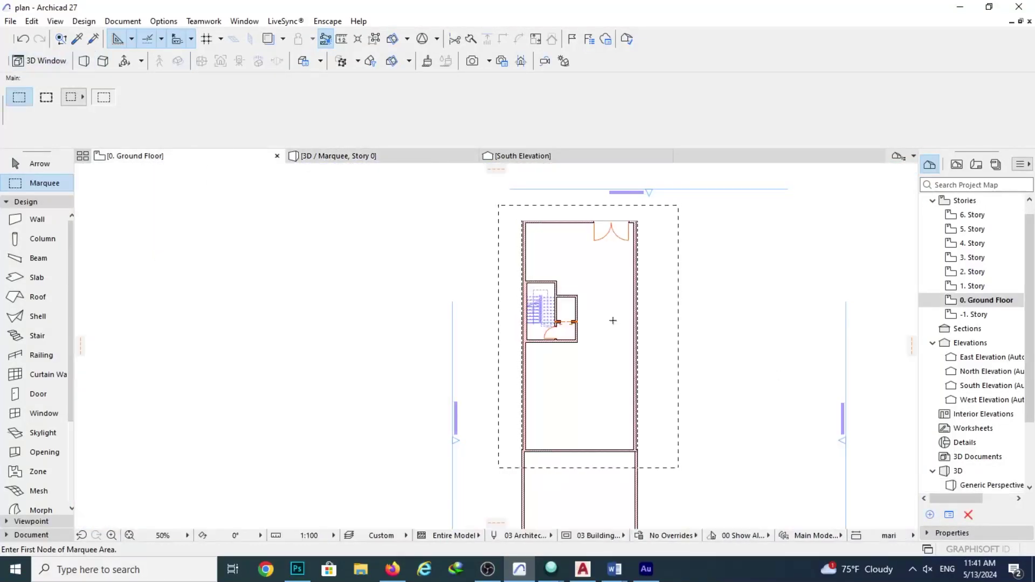
scroll(604, 373, up, 3)
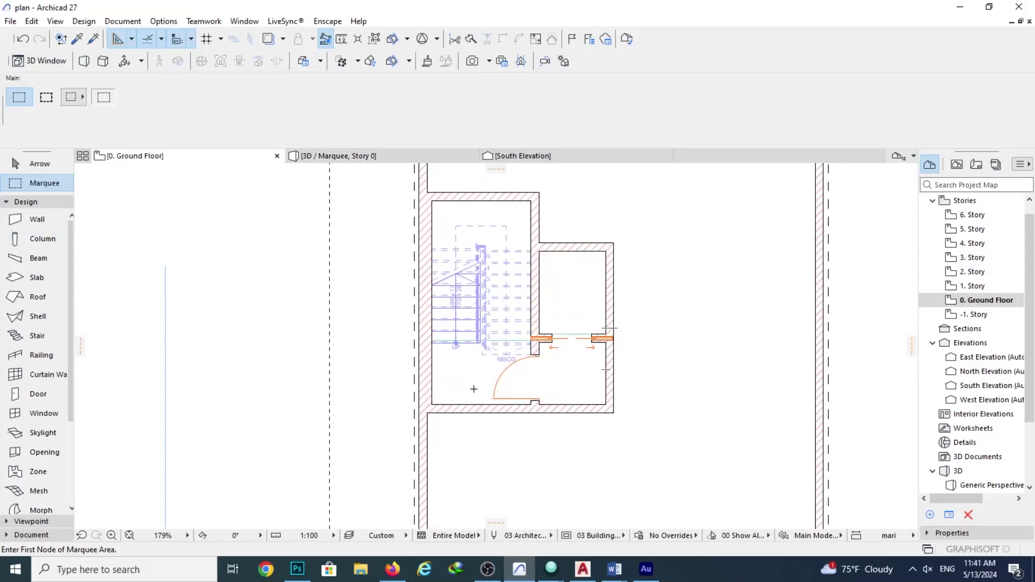
Place a matching Storefront 27 door in the right wall of the stair core's lower room and set its swing.
click(77, 38)
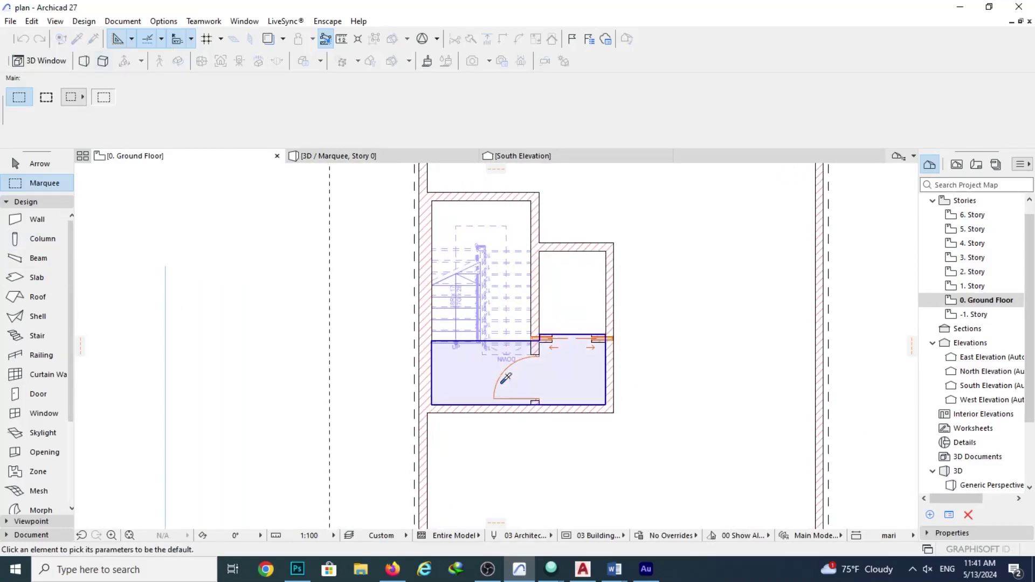
scroll(487, 398, up, 2)
click(488, 398)
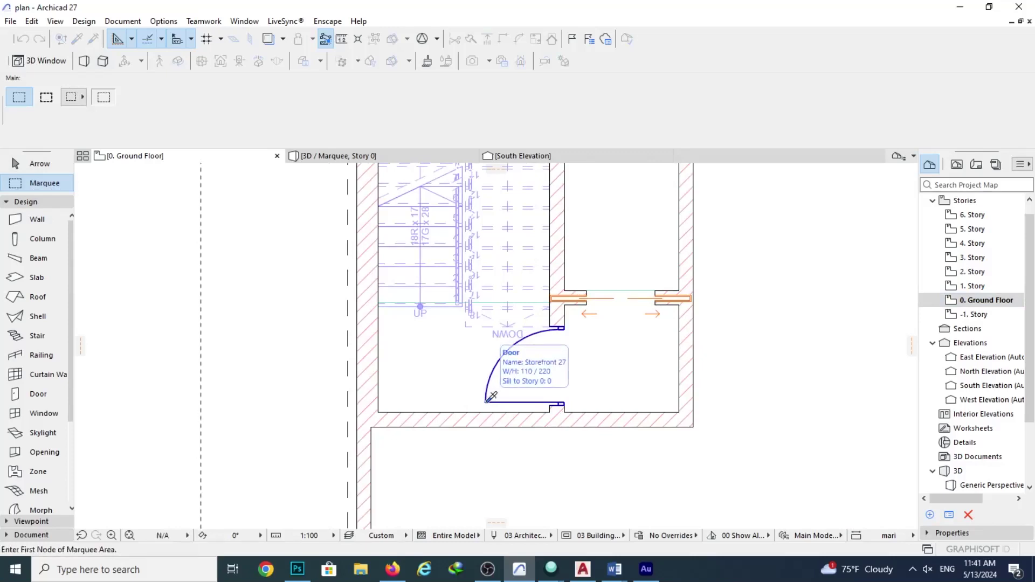
middle_drag(668, 418, 511, 441)
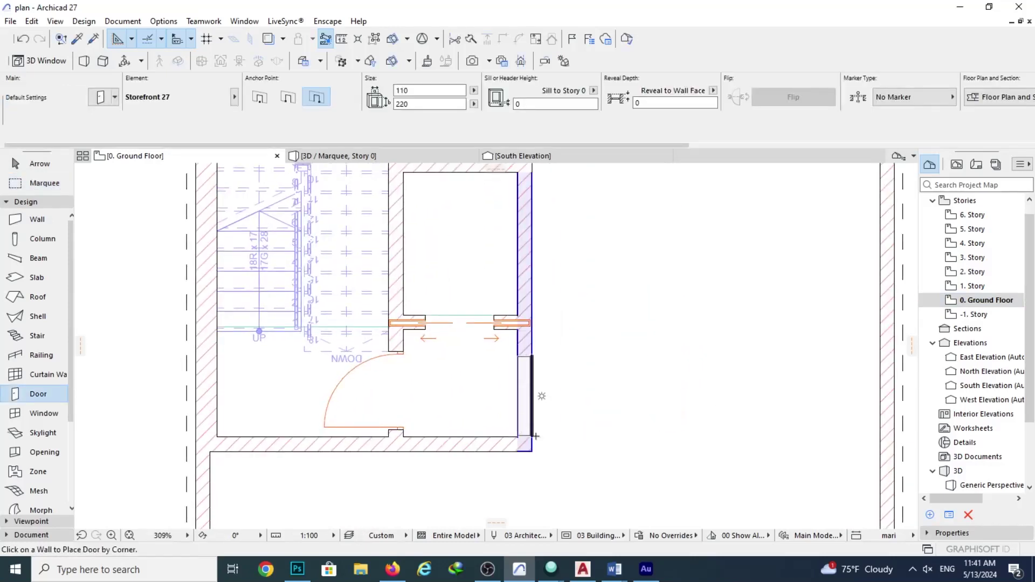
scroll(515, 439, up, 5)
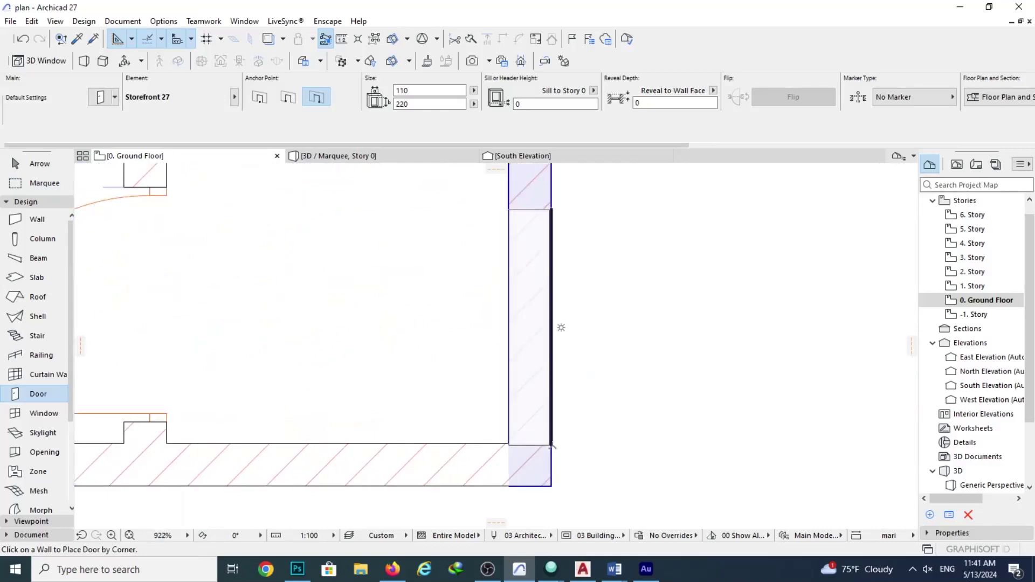
click(551, 442)
click(374, 405)
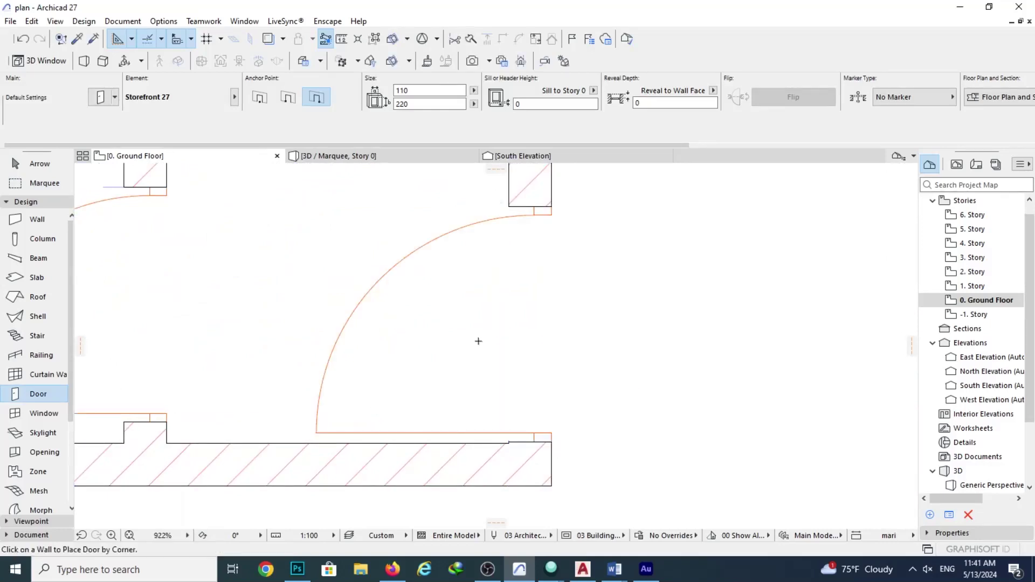
Move the new door 10 up along the wall.
click(39, 164)
scroll(528, 446, up, 7)
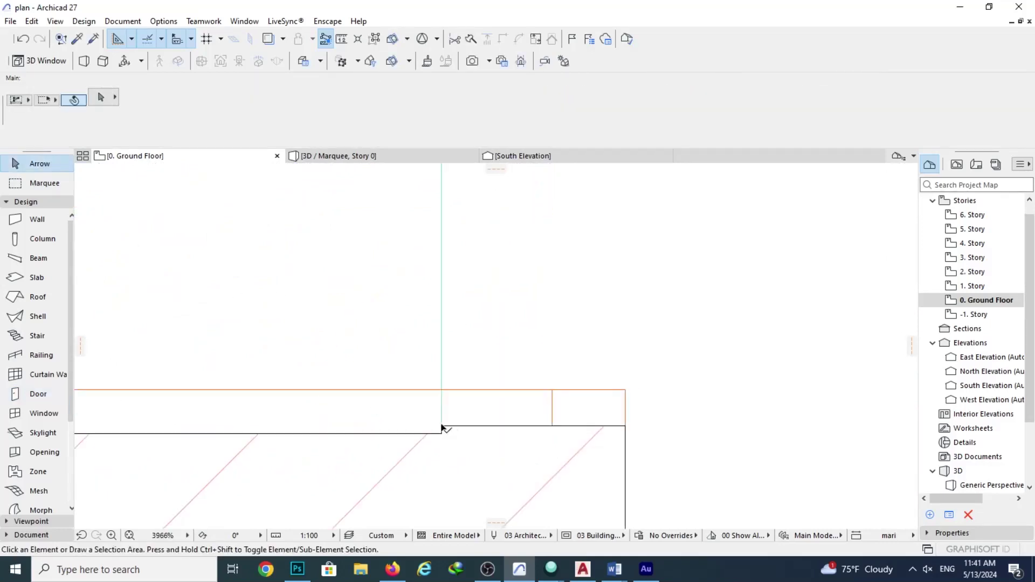
click(442, 427)
click(442, 427)
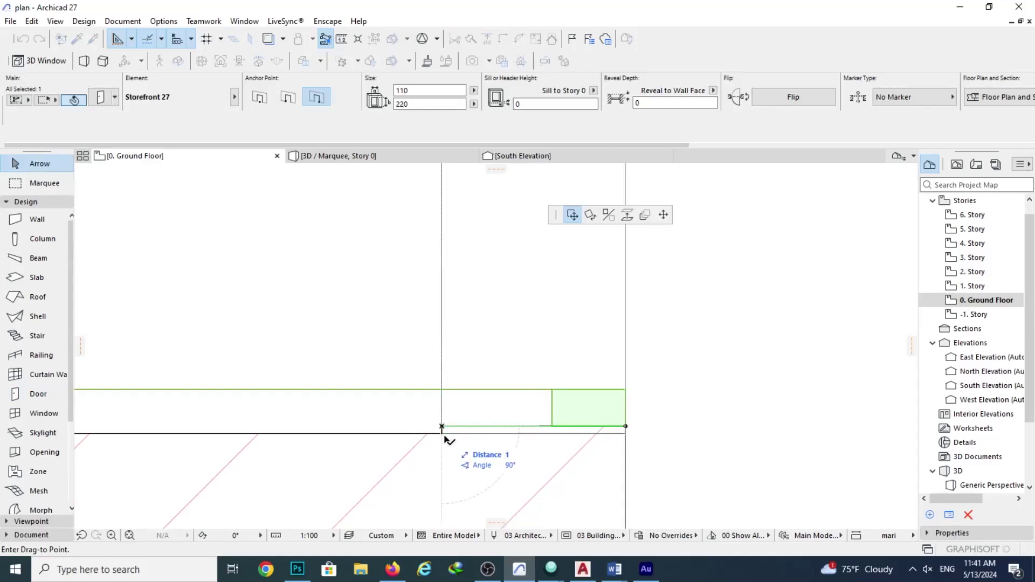
click(442, 434)
click(442, 434)
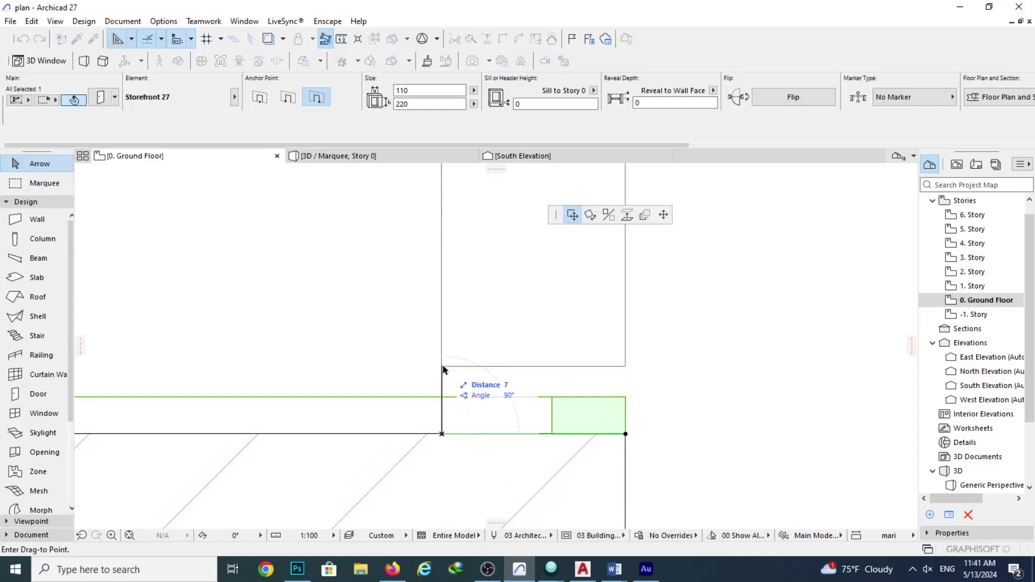
text(10)
key(Return)
scroll(579, 356, down, 8)
click(657, 386)
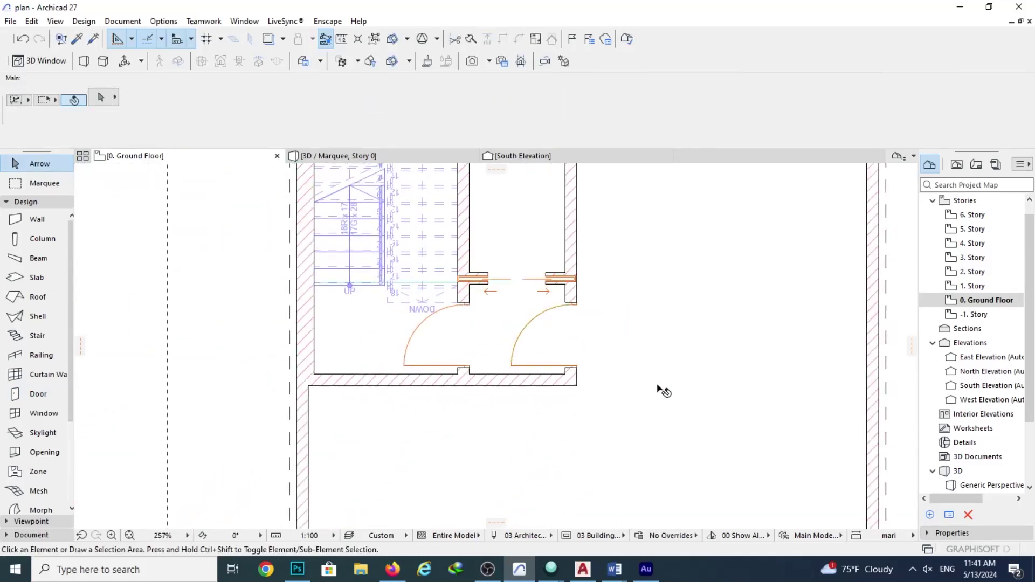
View the marquee area with the new door in 3D.
scroll(663, 388, down, 3)
click(431, 162)
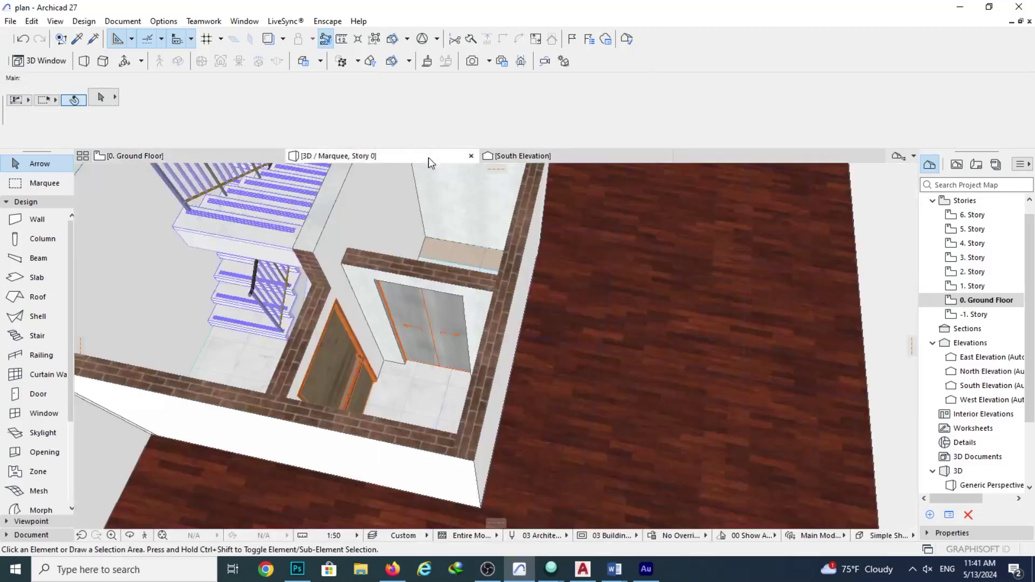
scroll(638, 332, down, 3)
Pan across the marqueed floor in 3D, then switch to Show All in 3D with Ctrl+F5.
middle_drag(574, 418, 269, 375)
scroll(280, 358, up, 2)
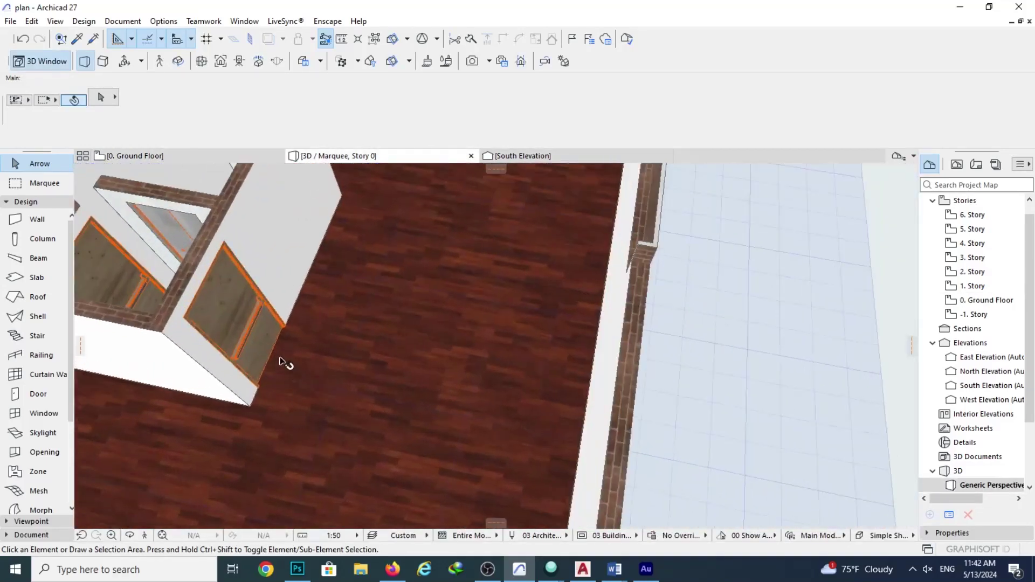
scroll(476, 280, down, 4)
scroll(485, 323, down, 2)
middle_drag(523, 310, 670, 353)
middle_drag(631, 384, 599, 414)
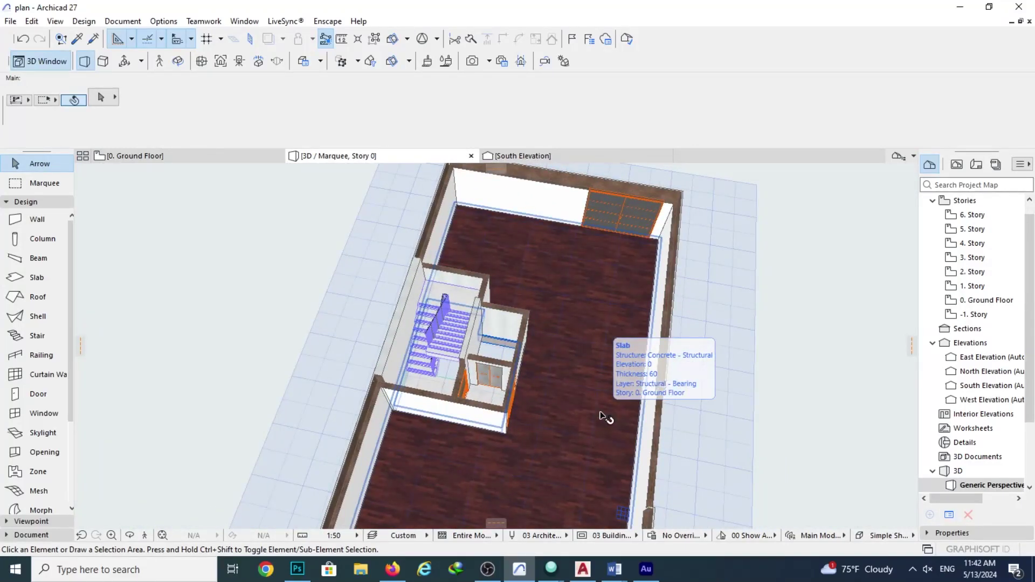
key(ctrl+F5)
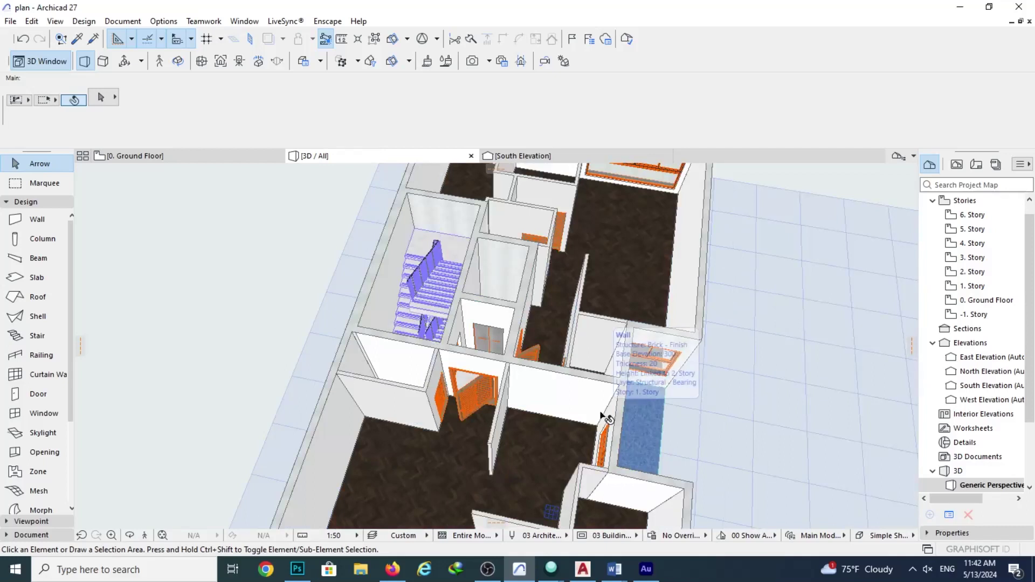
Open the -1. Story plan and bring the building footprint into view.
double_click(992, 317)
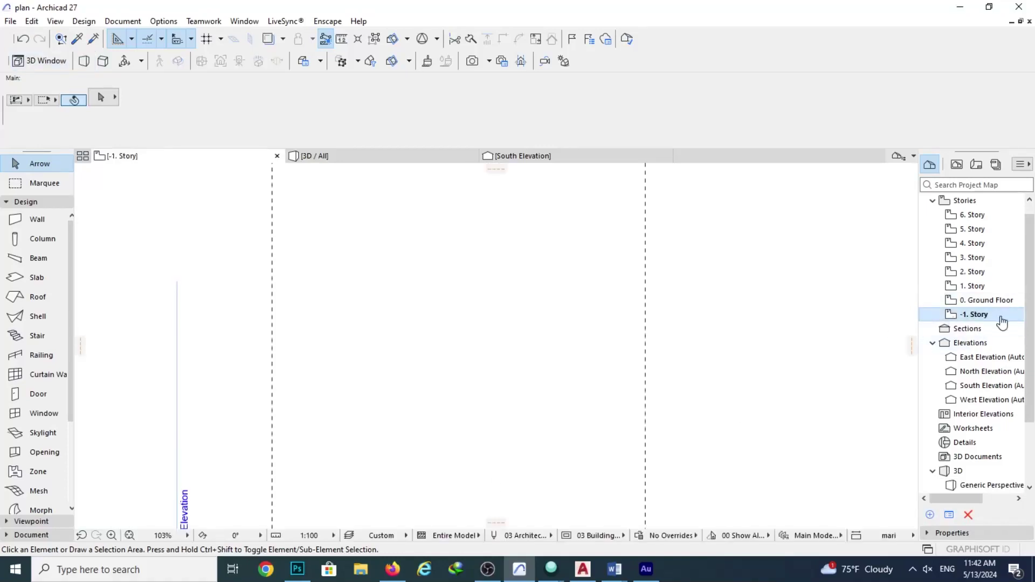
scroll(793, 469, down, 4)
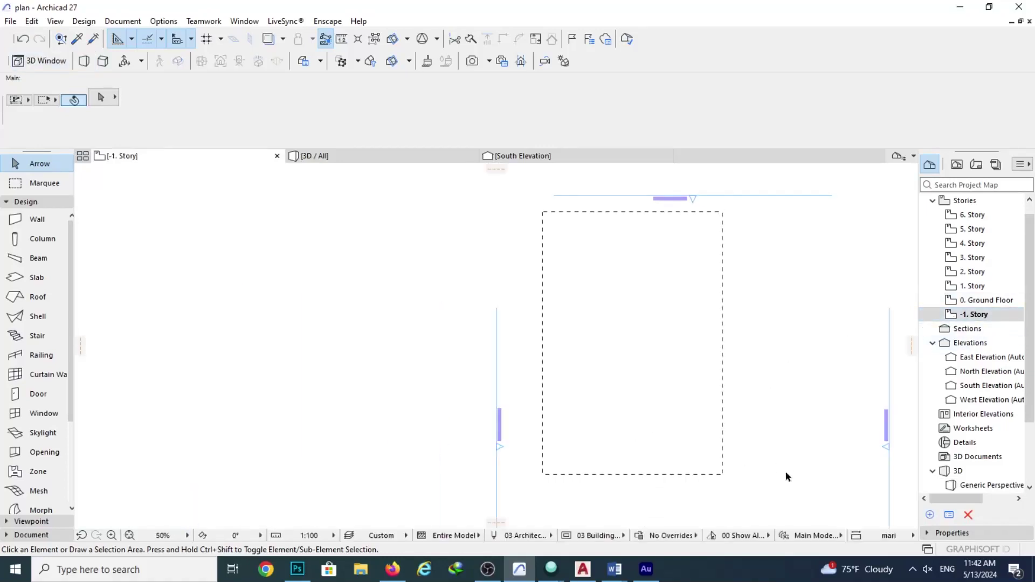
middle_drag(755, 427, 607, 451)
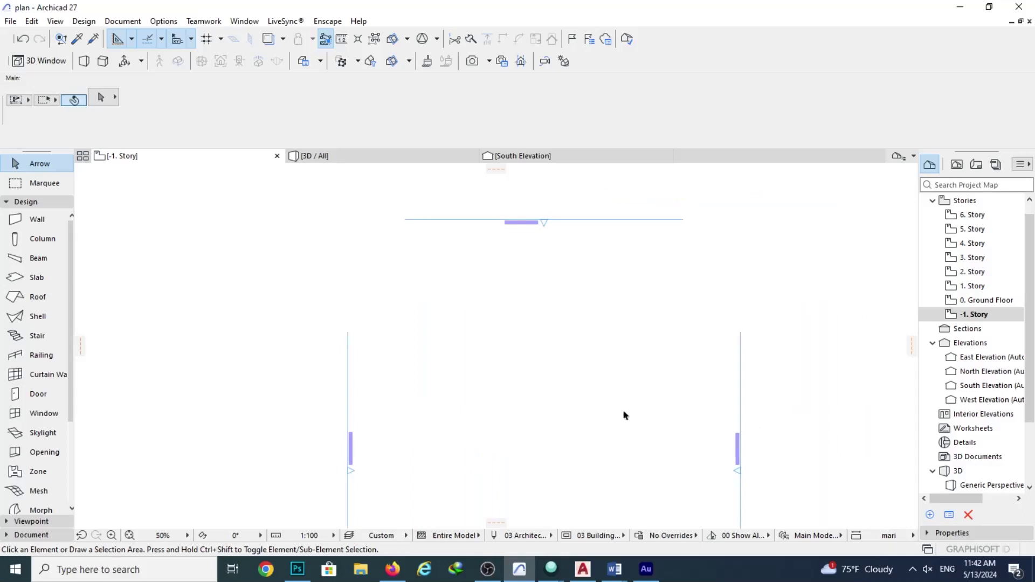
Set the Trace reference to the story above the current one.
click(283, 40)
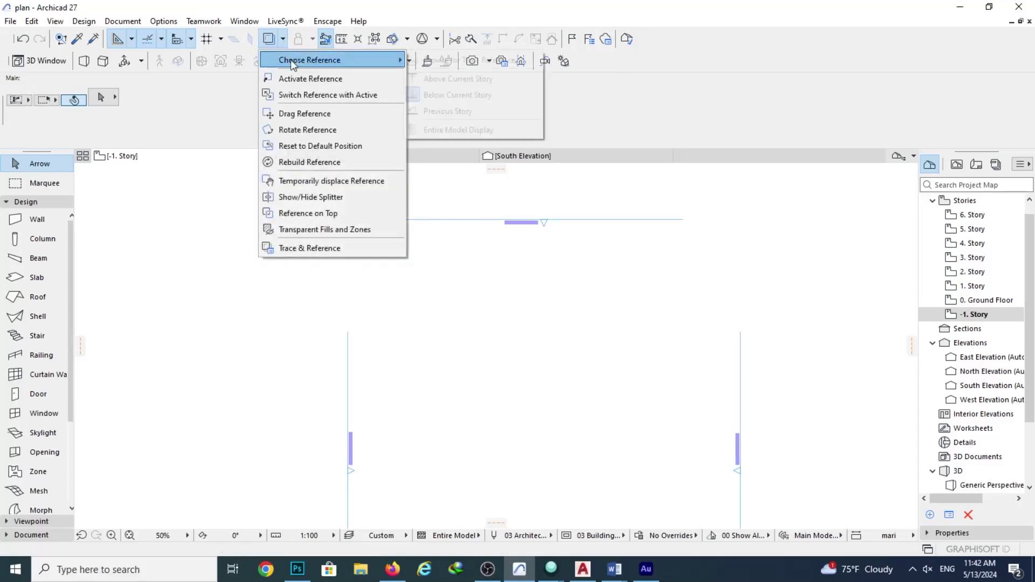
mouse_move(290, 59)
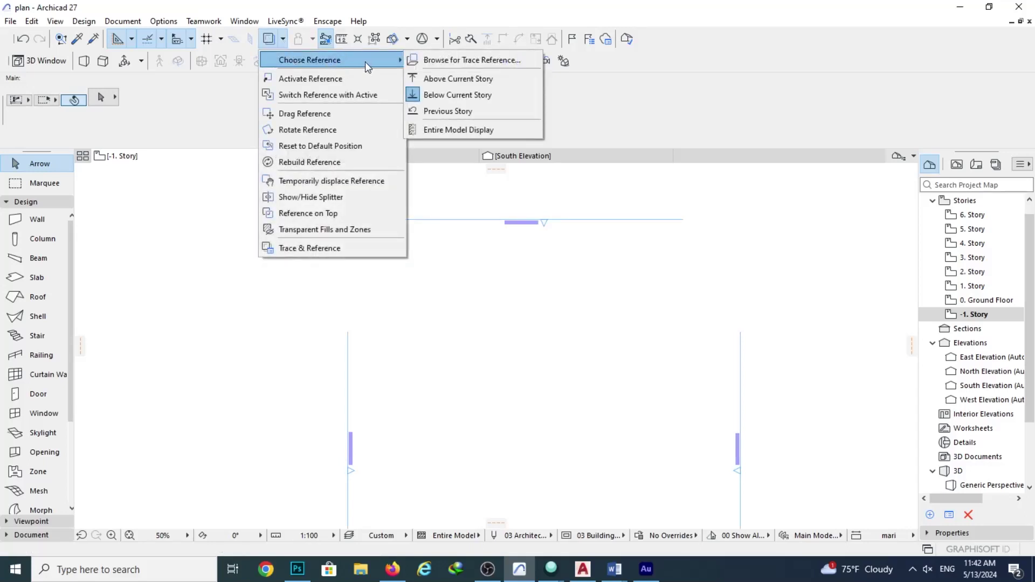
click(449, 79)
scroll(504, 441, up, 5)
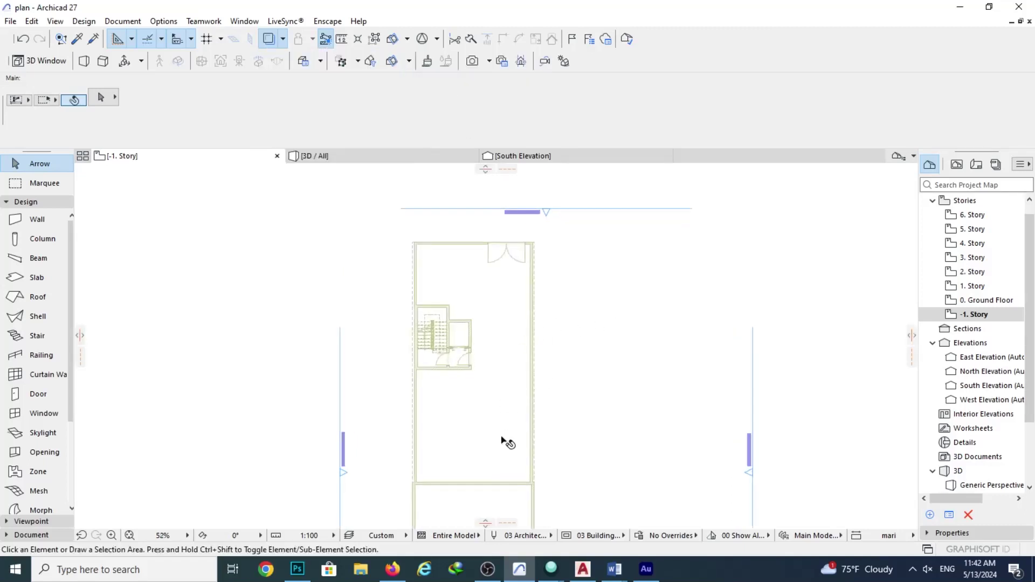
middle_drag(539, 360, 582, 489)
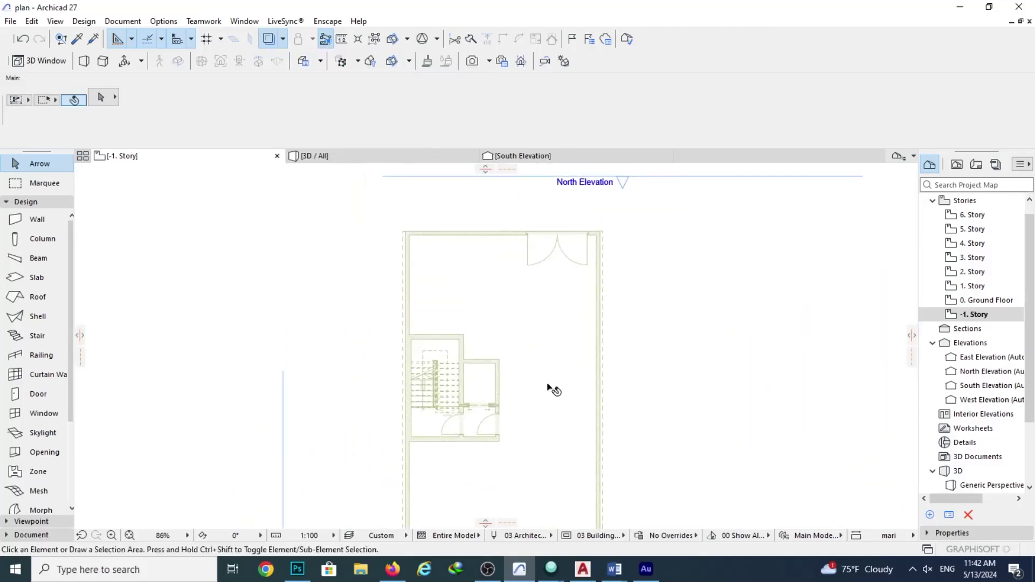
click(37, 219)
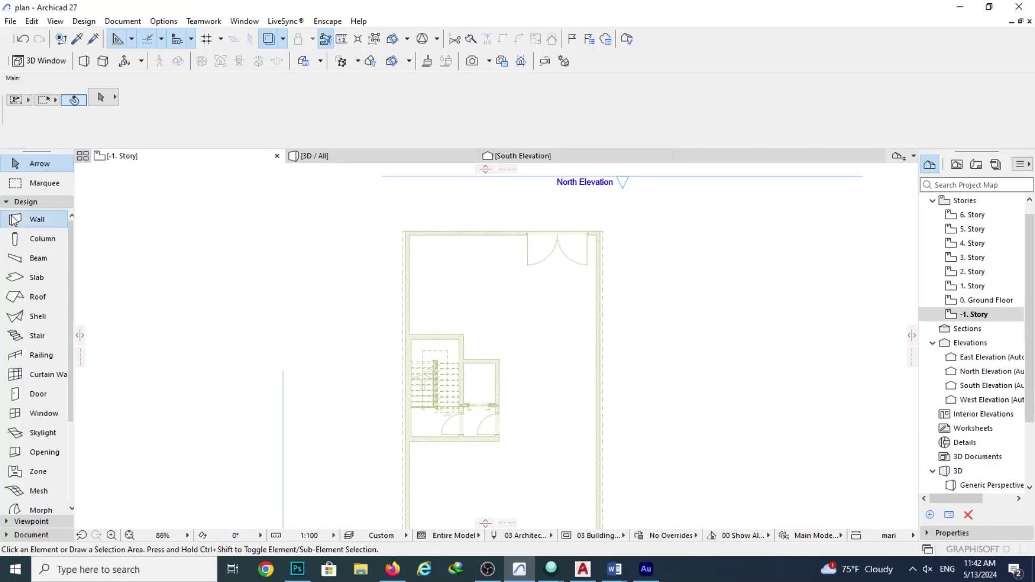
Draw a rectangle of 20-thick brick walls from the building's top-left corner to its far corner.
scroll(475, 237, up, 10)
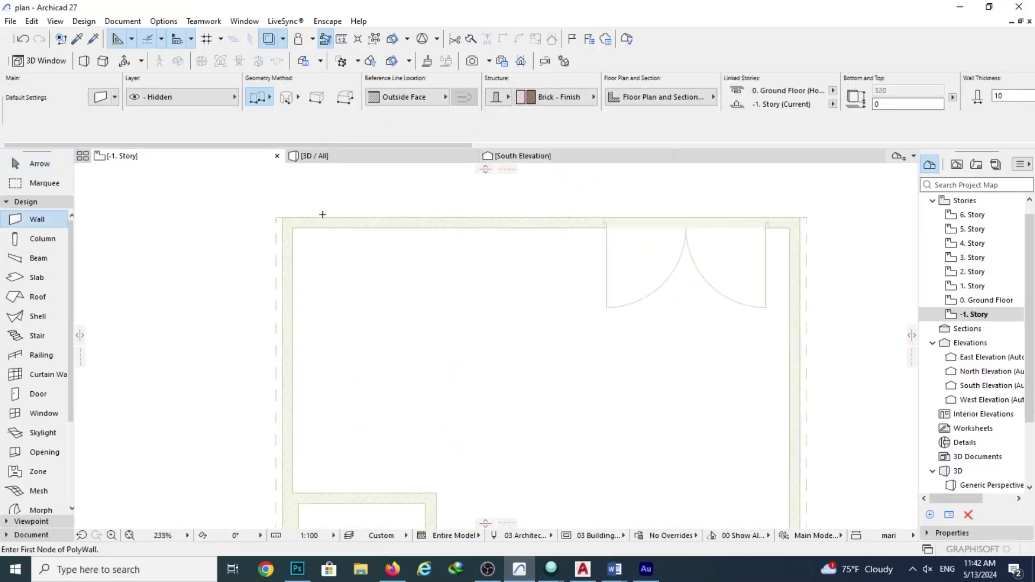
click(256, 218)
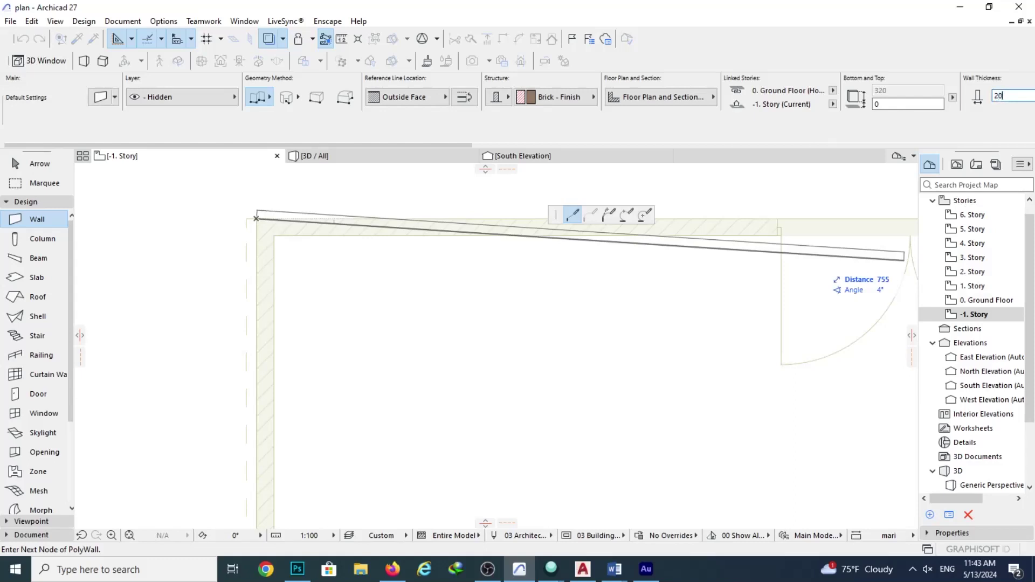
click(268, 99)
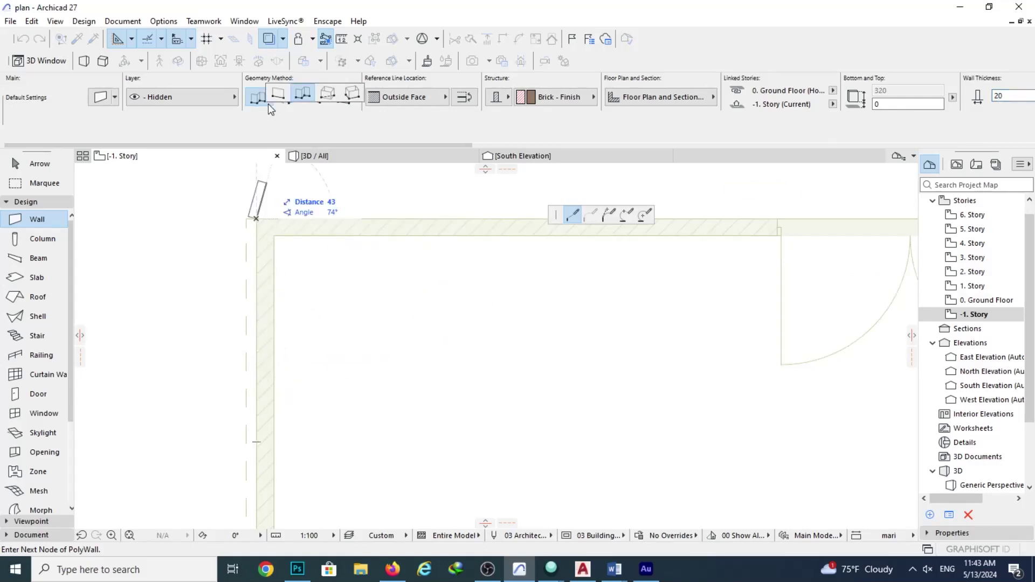
click(333, 100)
scroll(305, 286, down, 7)
middle_drag(345, 502, 336, 215)
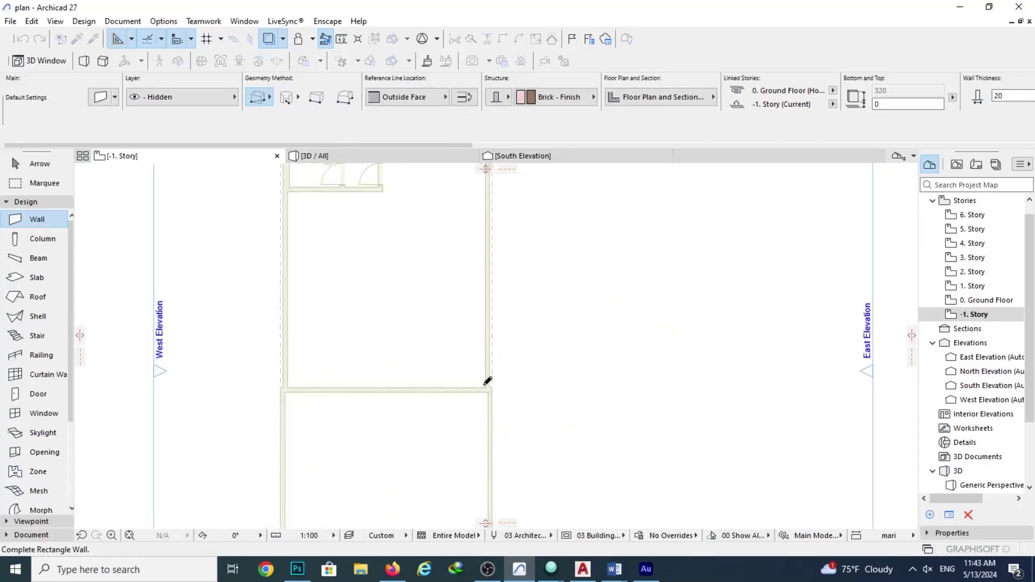
scroll(487, 383, up, 4)
click(499, 394)
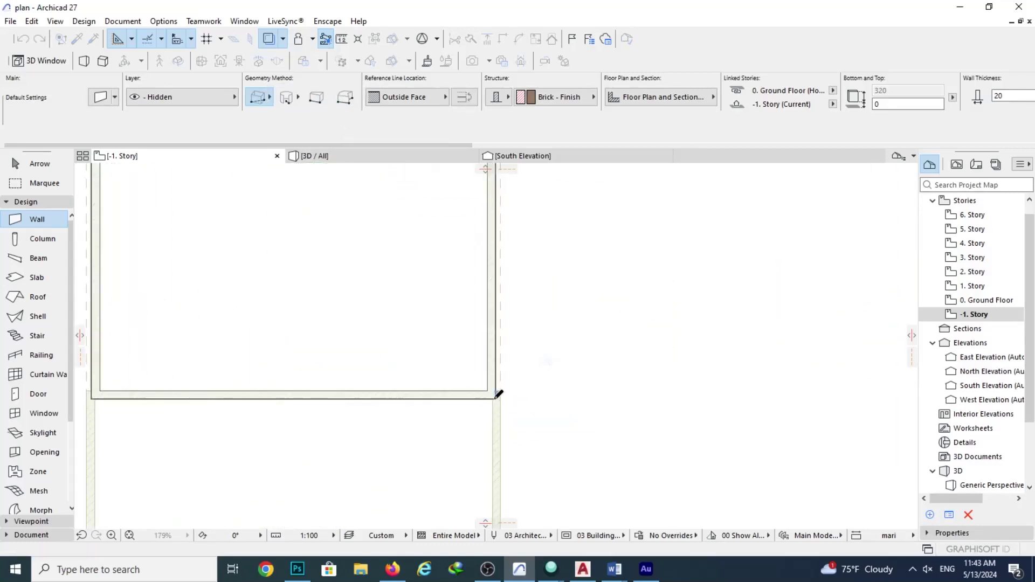
scroll(594, 402, down, 3)
middle_drag(594, 402, 598, 445)
scroll(557, 485, up, 10)
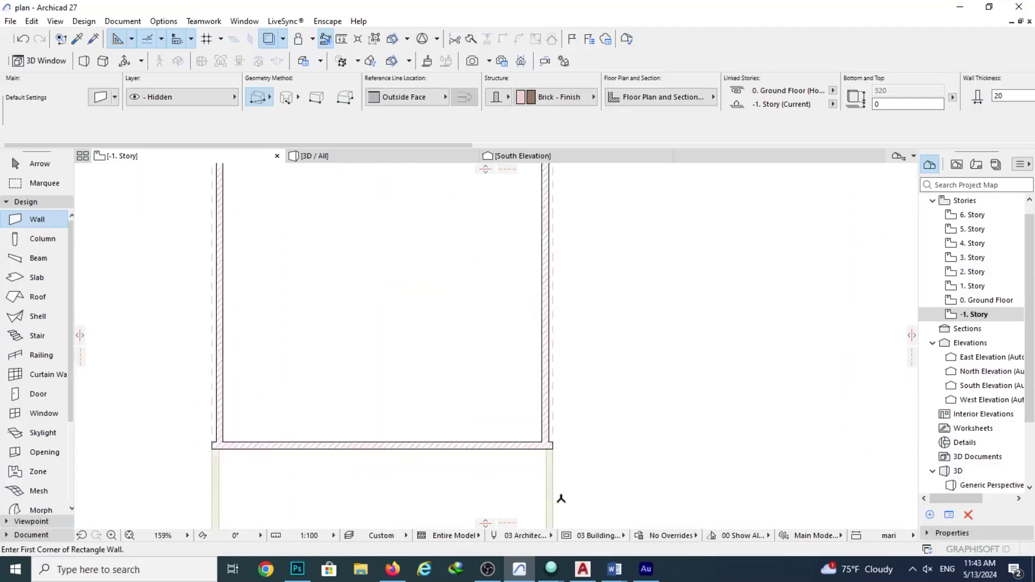
Trim the overlapping wall stubs at the bottom wall's left and right corners.
key(ctrl+a)
scroll(564, 429, down, 8)
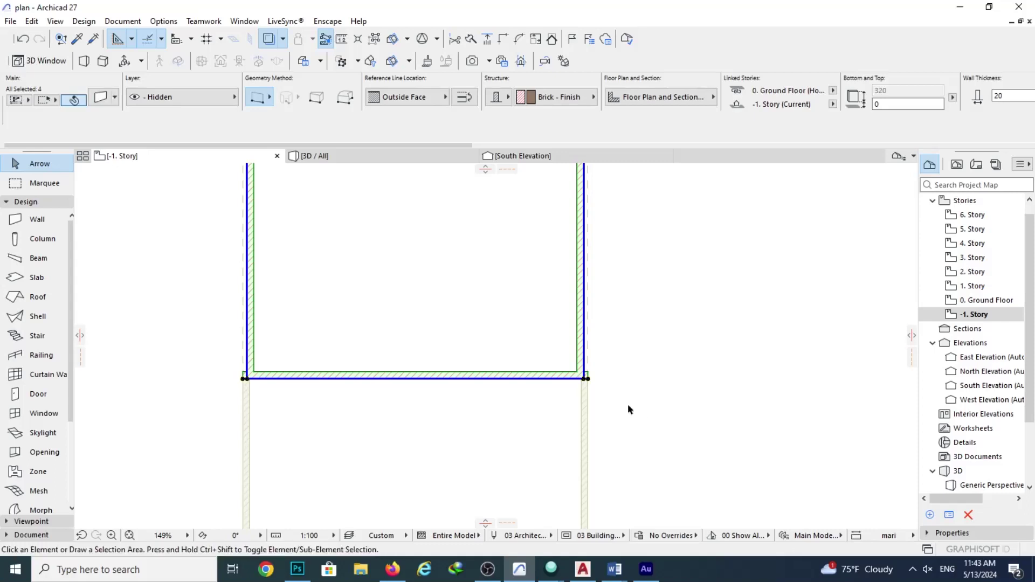
click(268, 386)
scroll(268, 387, up, 1)
scroll(268, 388, up, 6)
click(200, 366)
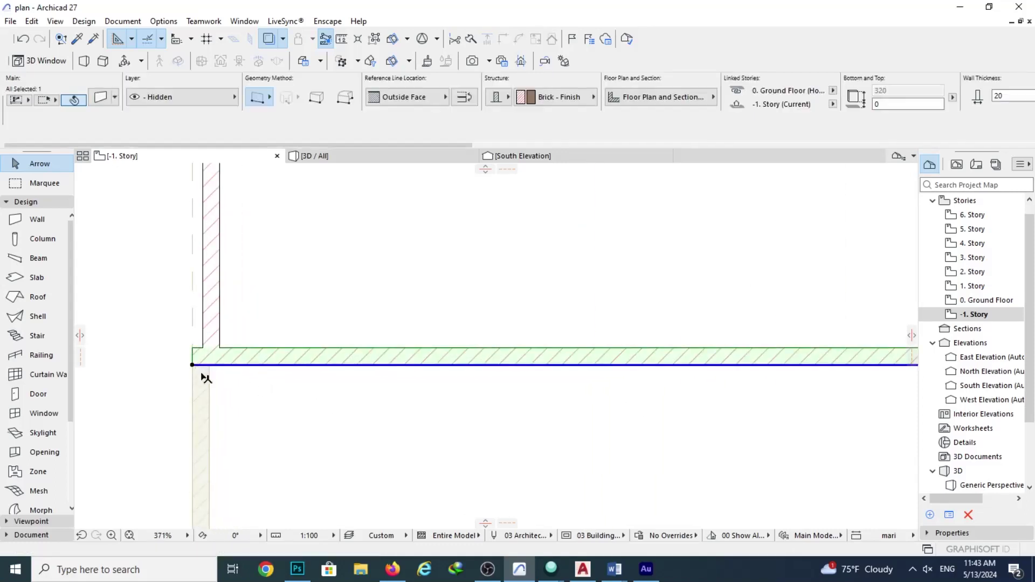
key(Escape)
scroll(195, 354, up, 2)
ctrl+click(196, 349)
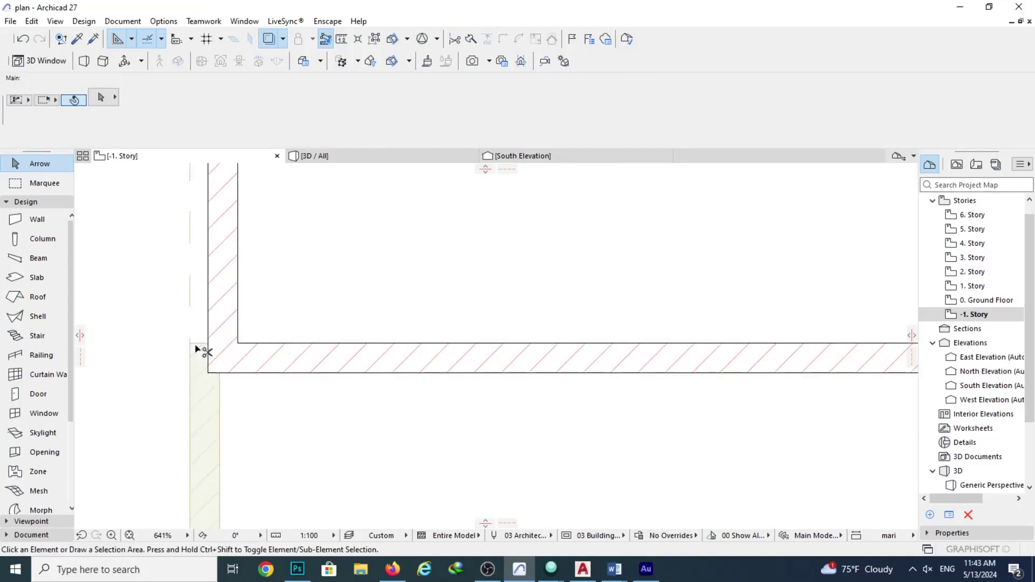
scroll(313, 356, down, 8)
middle_drag(620, 376, 343, 347)
scroll(344, 342, up, 6)
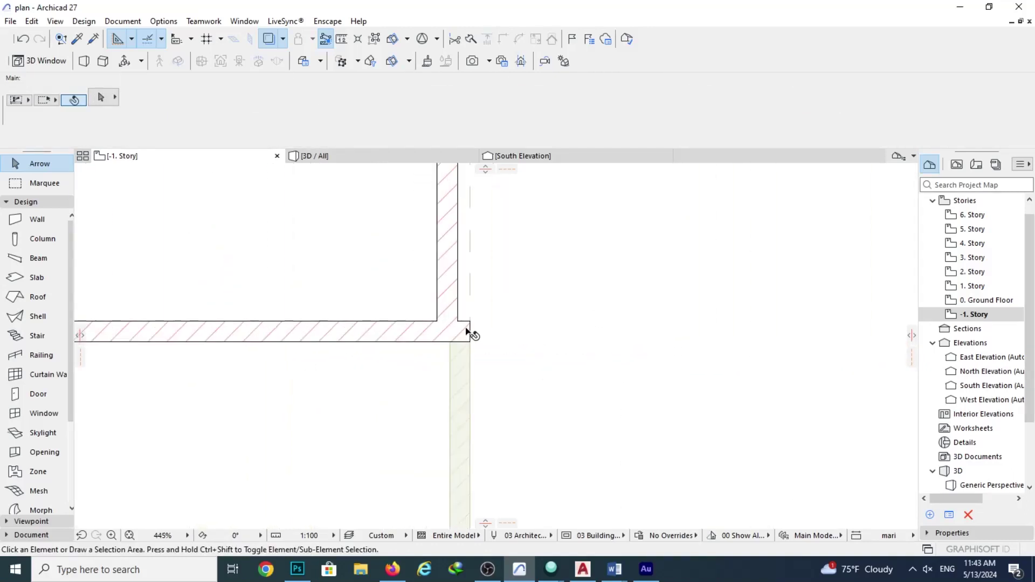
ctrl+click(467, 343)
scroll(642, 345, down, 14)
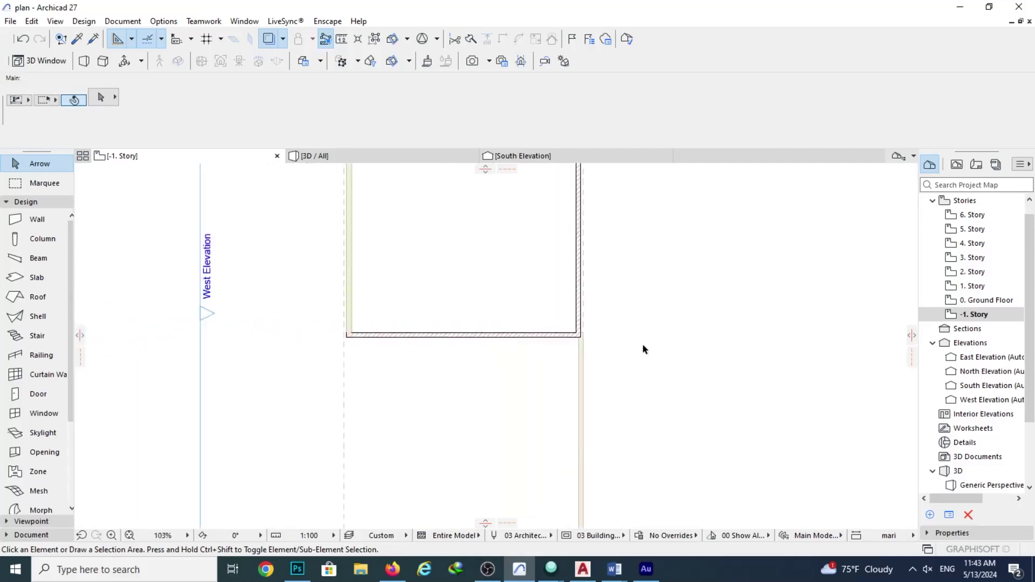
click(330, 159)
scroll(412, 270, down, 4)
middle_drag(512, 396, 345, 309)
scroll(554, 330, up, 4)
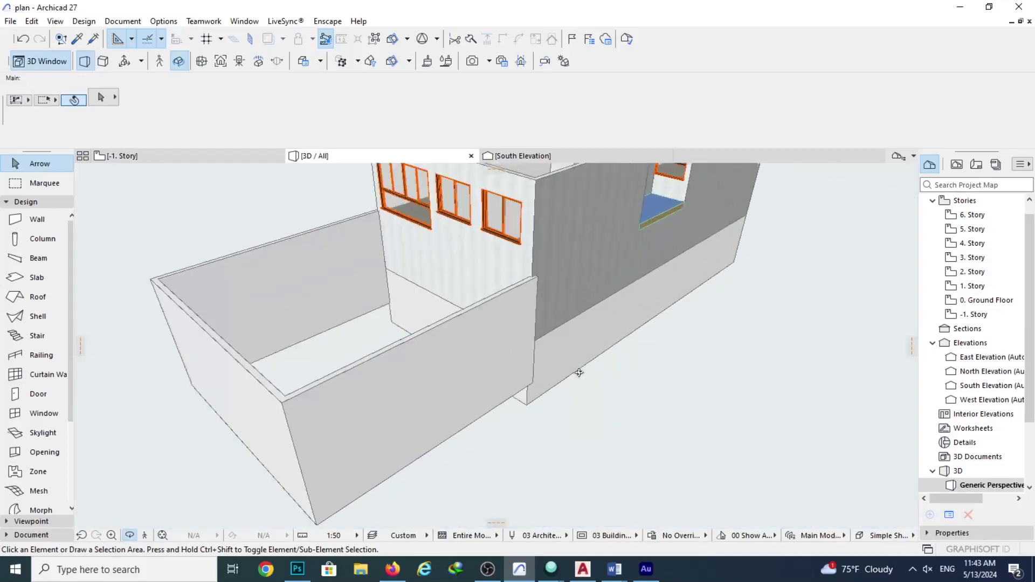
shift+middle_drag(579, 373, 598, 245)
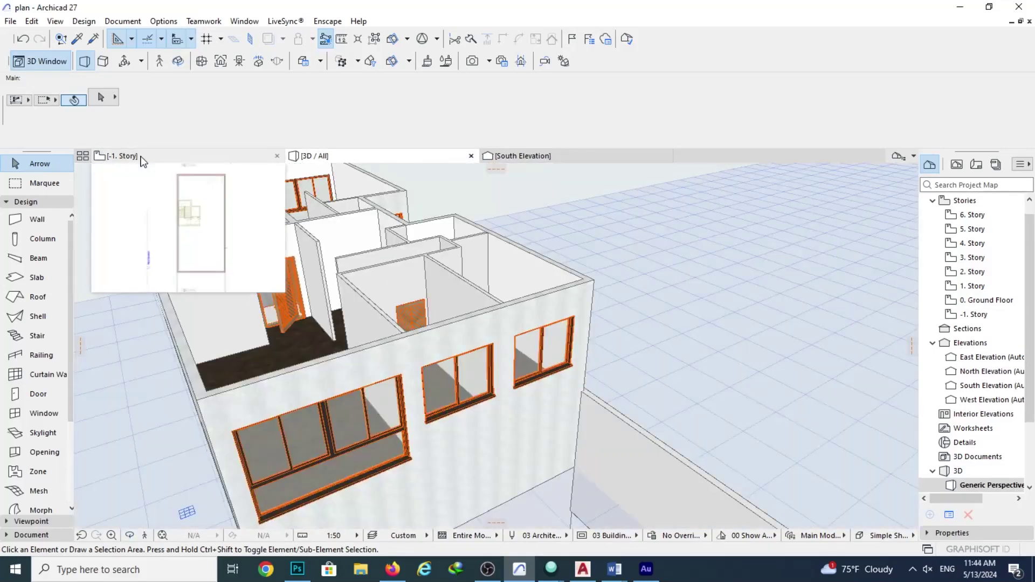
click(140, 159)
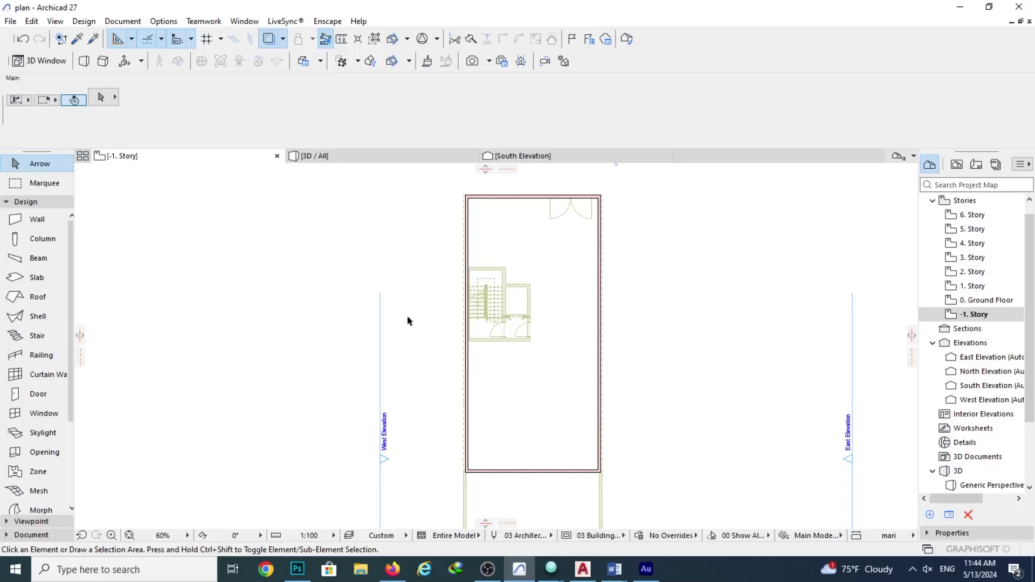
In Slab Default Settings, give the slab's top surface Tiles - Tan 30x30.
click(23, 280)
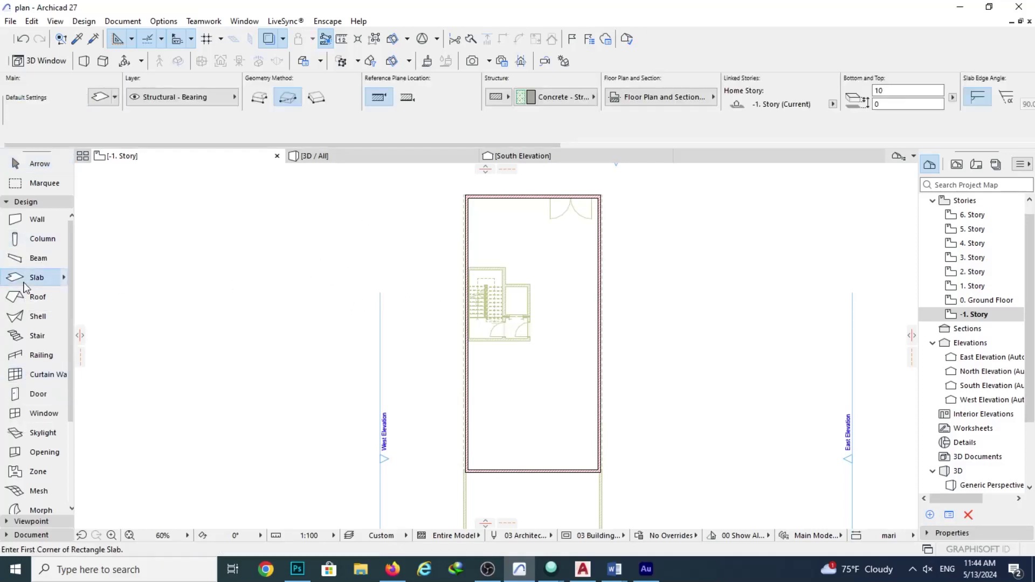
click(99, 97)
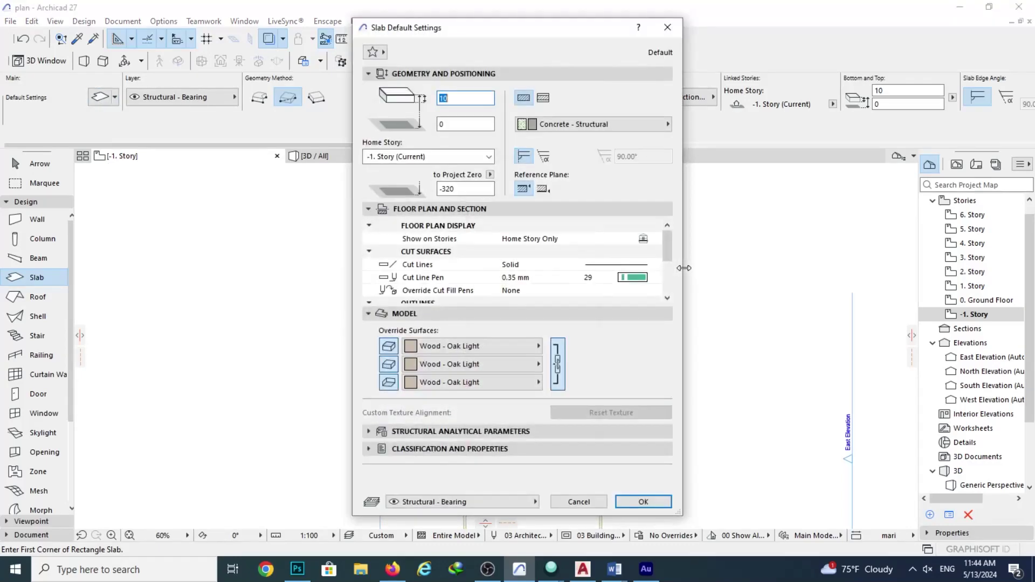
click(484, 347)
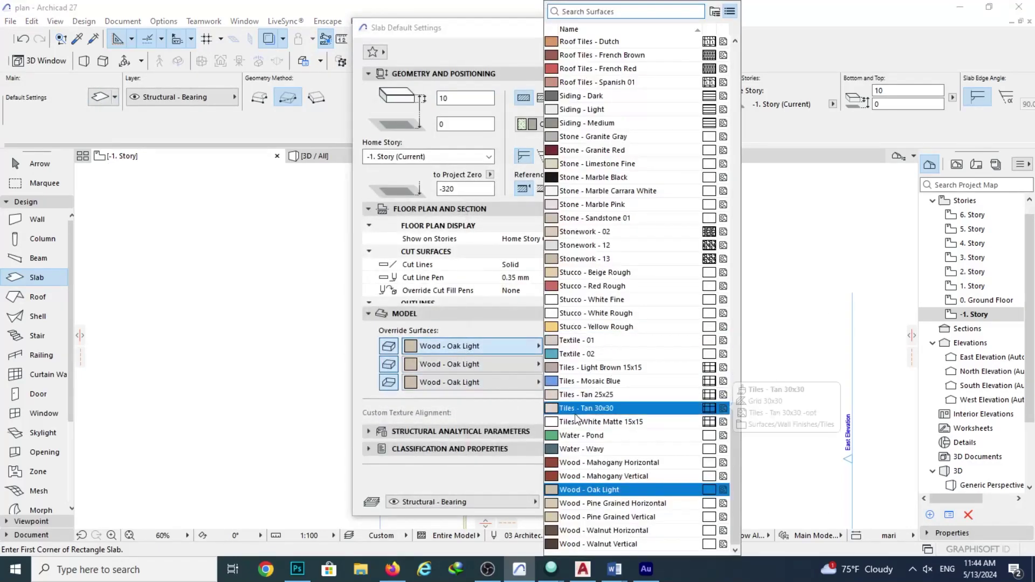
click(589, 411)
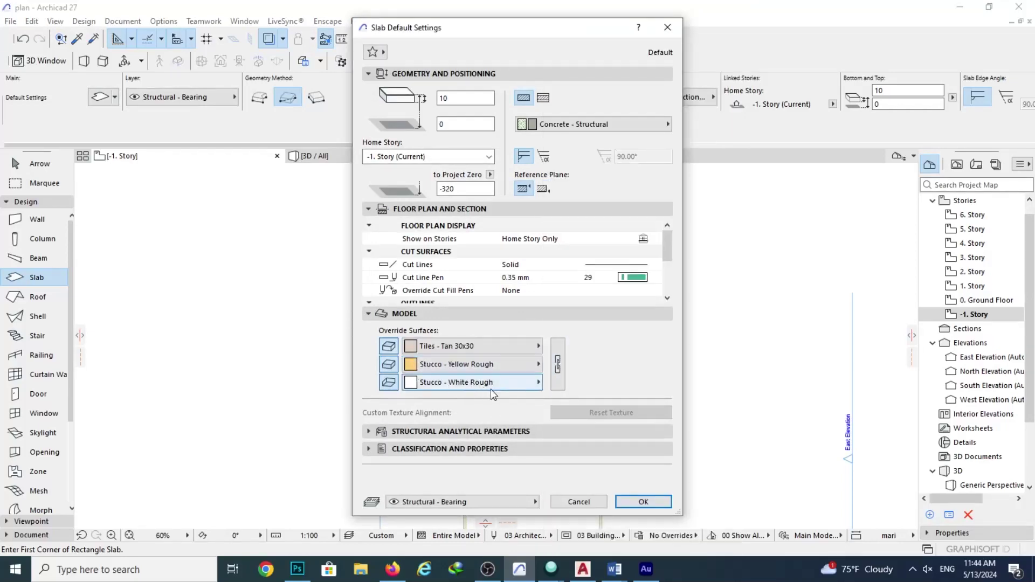
Apply Stucco - White Fine to the remaining surfaces, accept 40 thickness, and start the slab at the top-left corner.
click(477, 366)
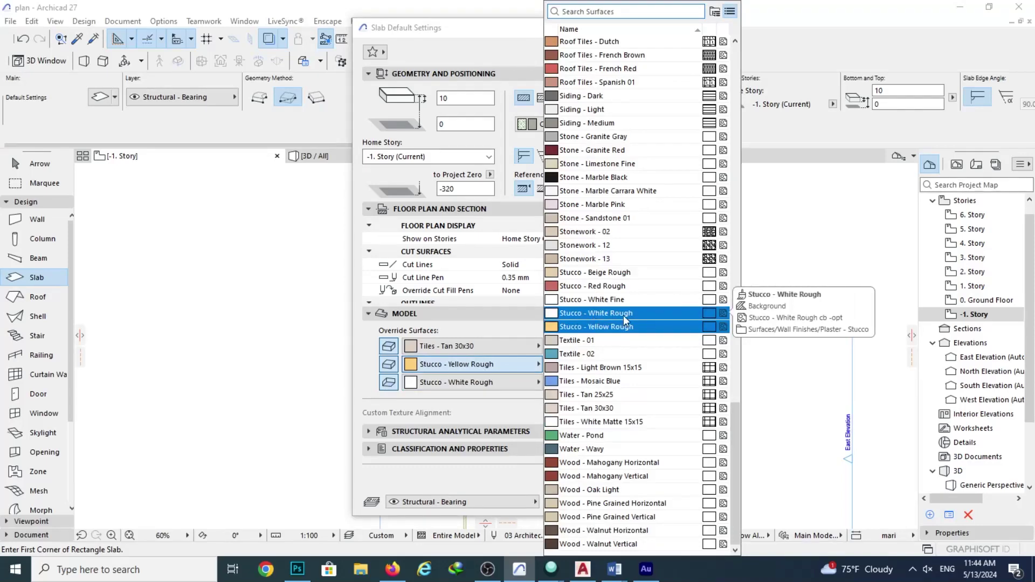
click(615, 301)
click(488, 385)
click(605, 300)
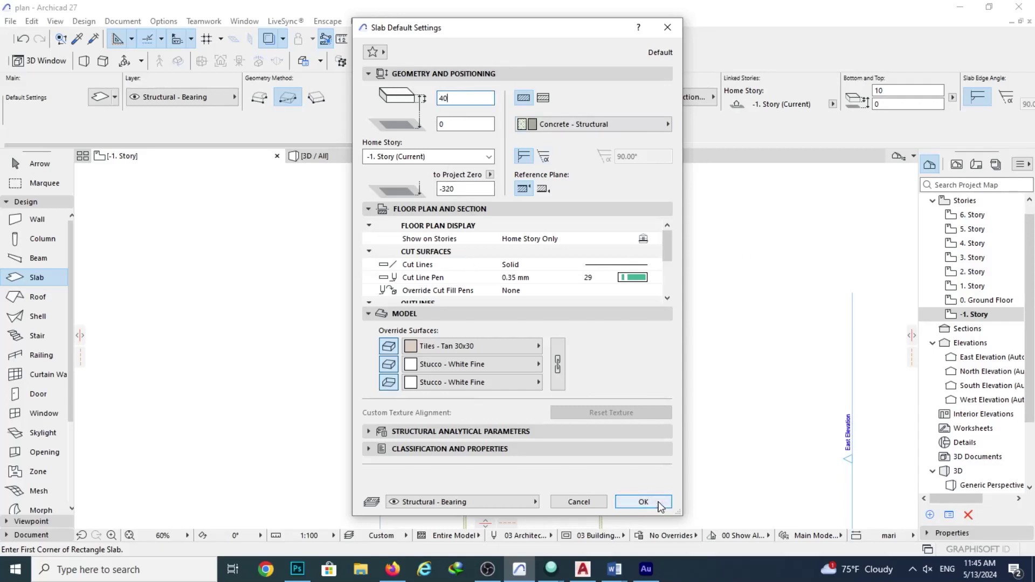
click(643, 501)
scroll(469, 210, up, 10)
click(470, 210)
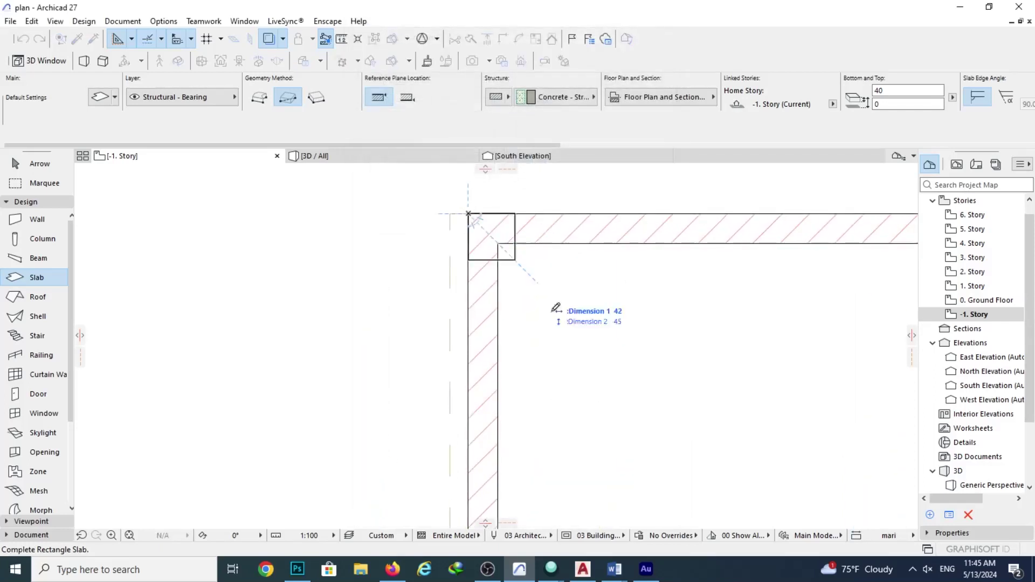
Finish the slab at the walls' lower-right corner.
scroll(566, 224, down, 6)
scroll(606, 252, up, 2)
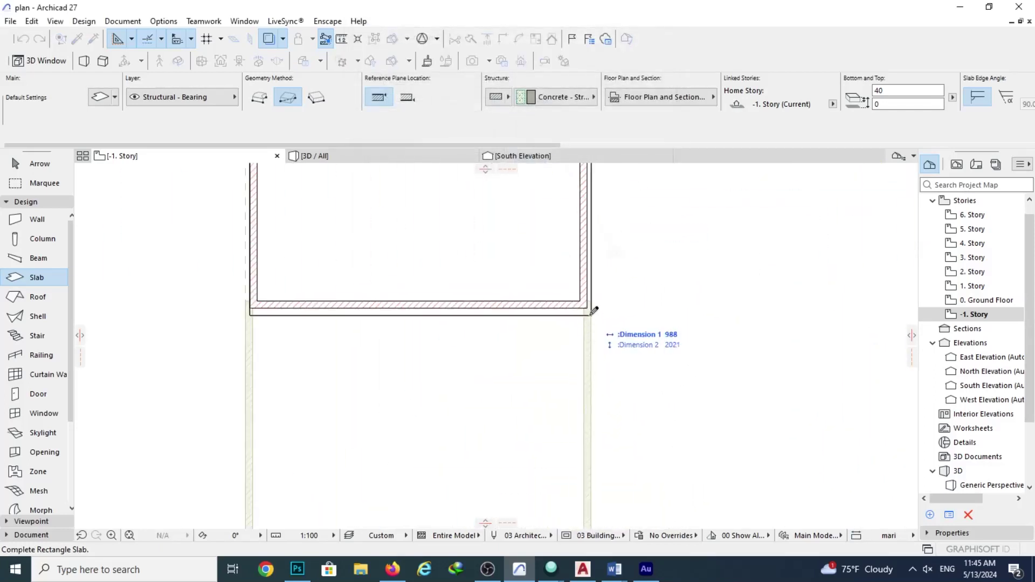
click(590, 306)
middle_drag(549, 391, 628, 512)
Select the new slab and offset all its edges inward by 5.
click(51, 168)
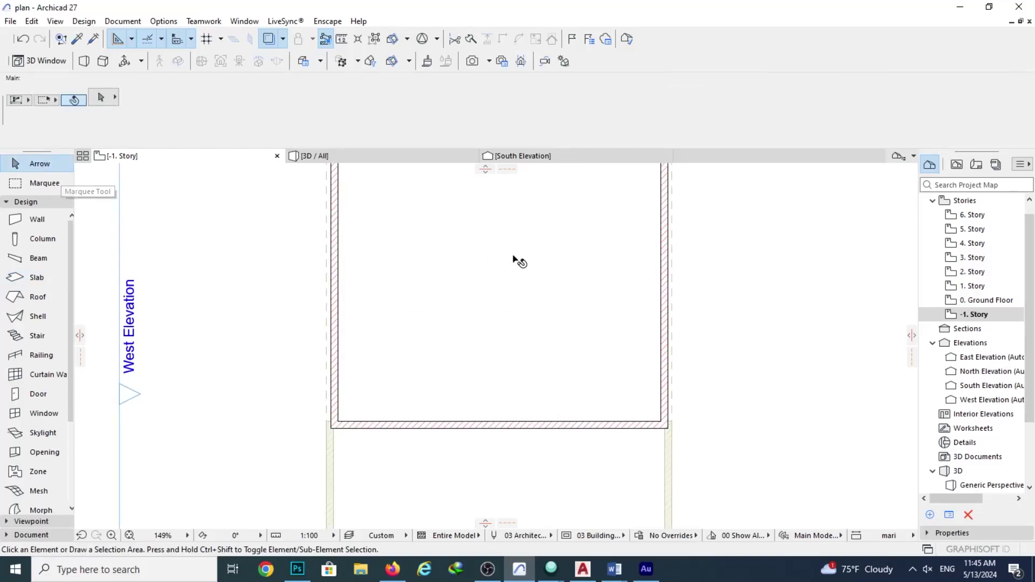
click(531, 277)
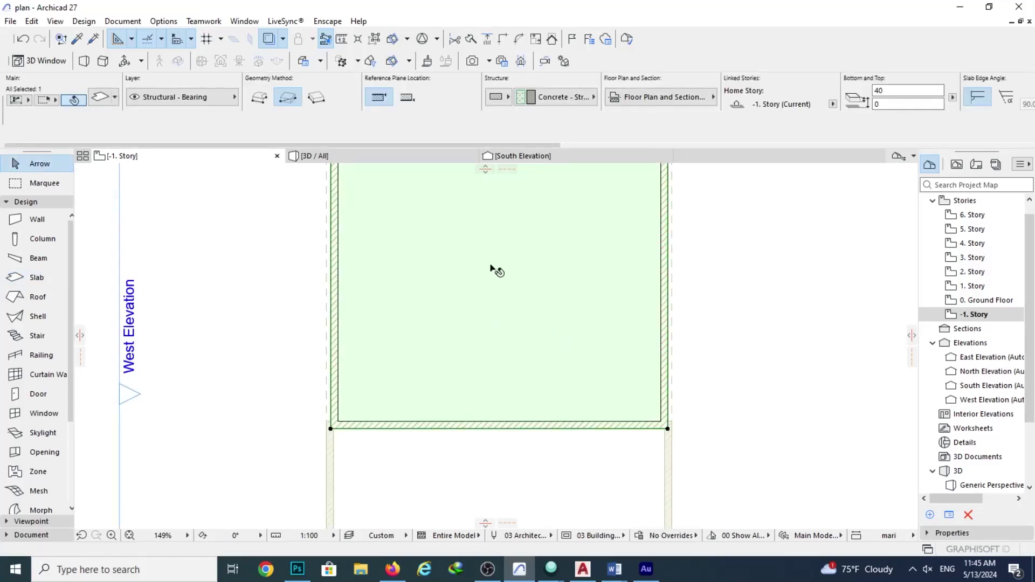
middle_drag(548, 334, 579, 567)
middle_drag(593, 296, 585, 512)
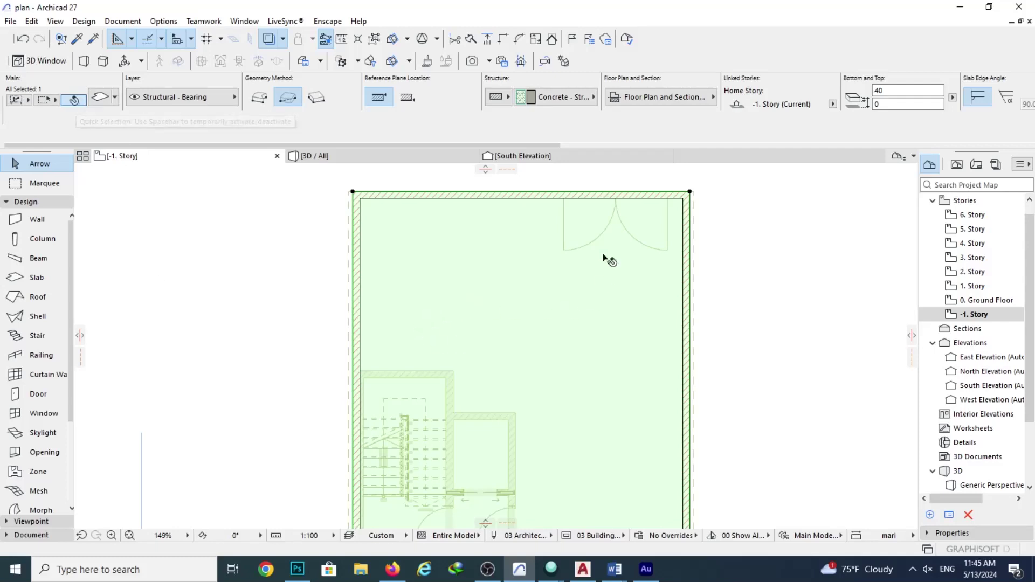
scroll(681, 192, up, 5)
click(712, 188)
click(645, 233)
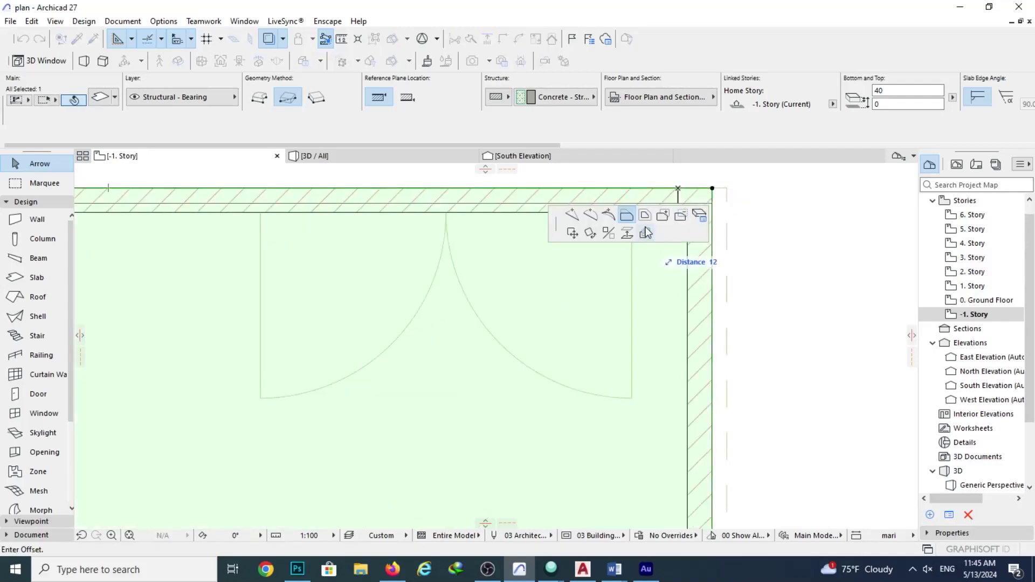
click(645, 218)
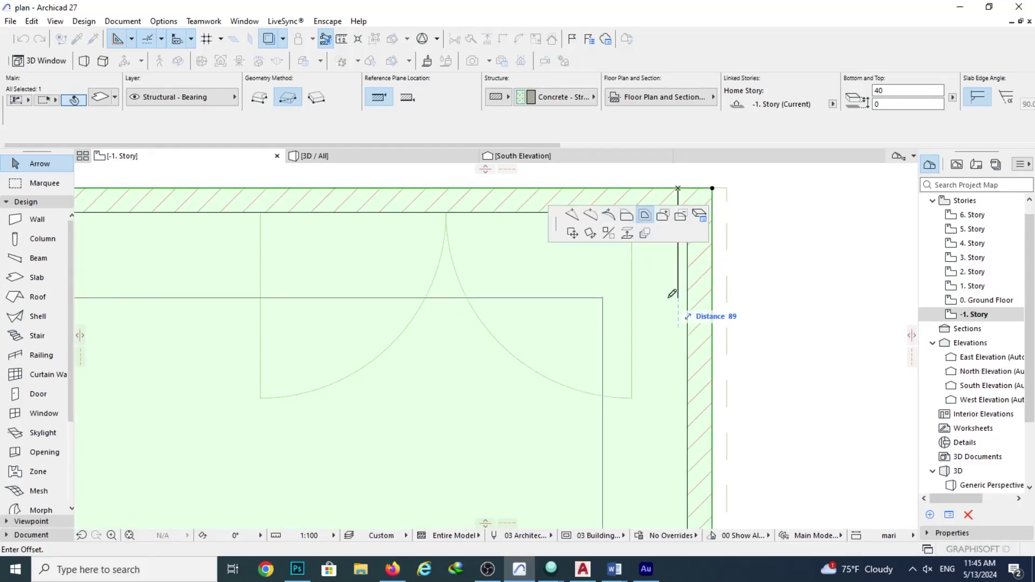
text(5)
key(Return)
scroll(670, 221, down, 5)
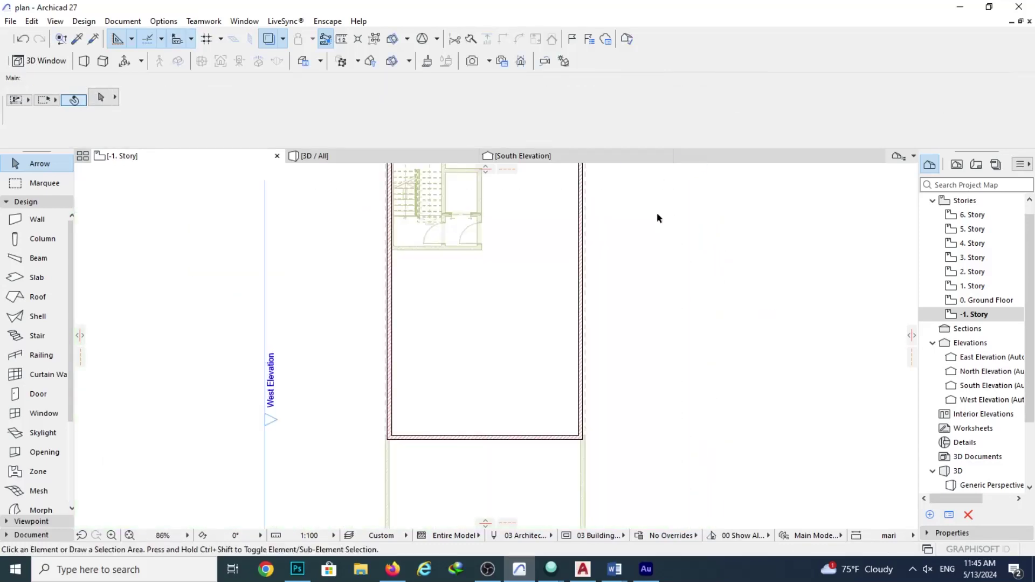
click(377, 156)
scroll(665, 390, down, 3)
middle_drag(659, 437, 558, 317)
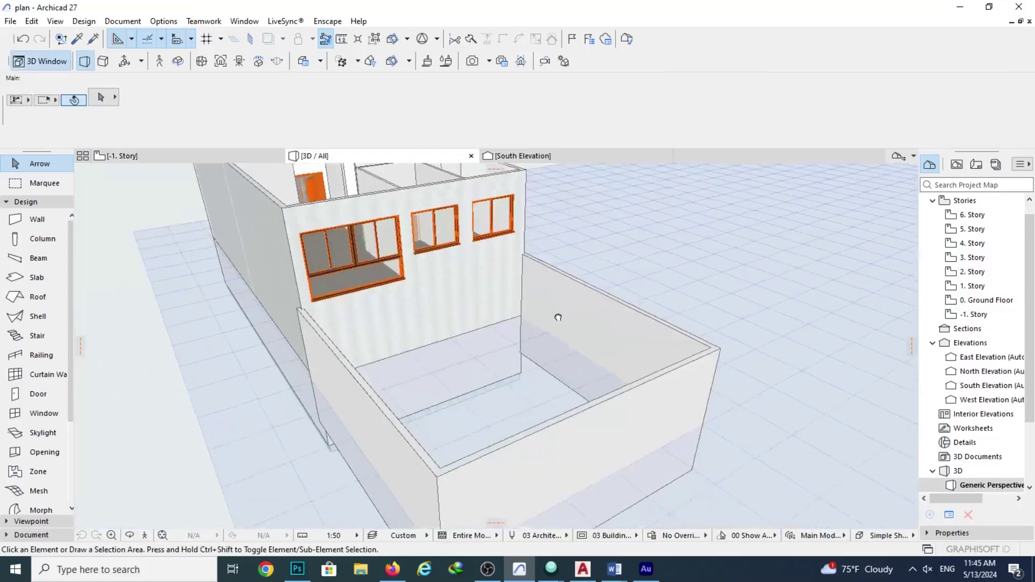
scroll(536, 377, up, 5)
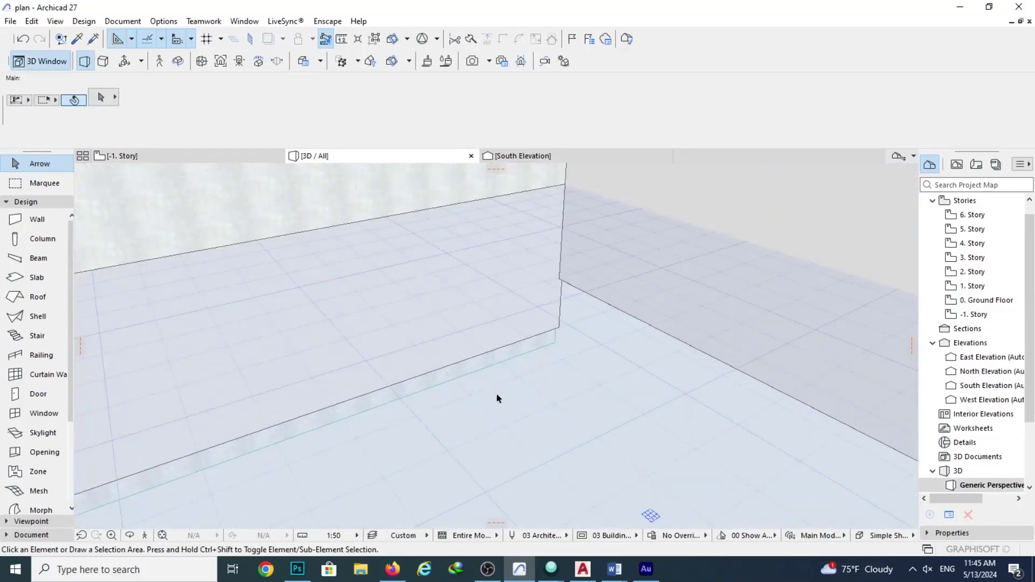
key(F2)
middle_drag(561, 369, 604, 502)
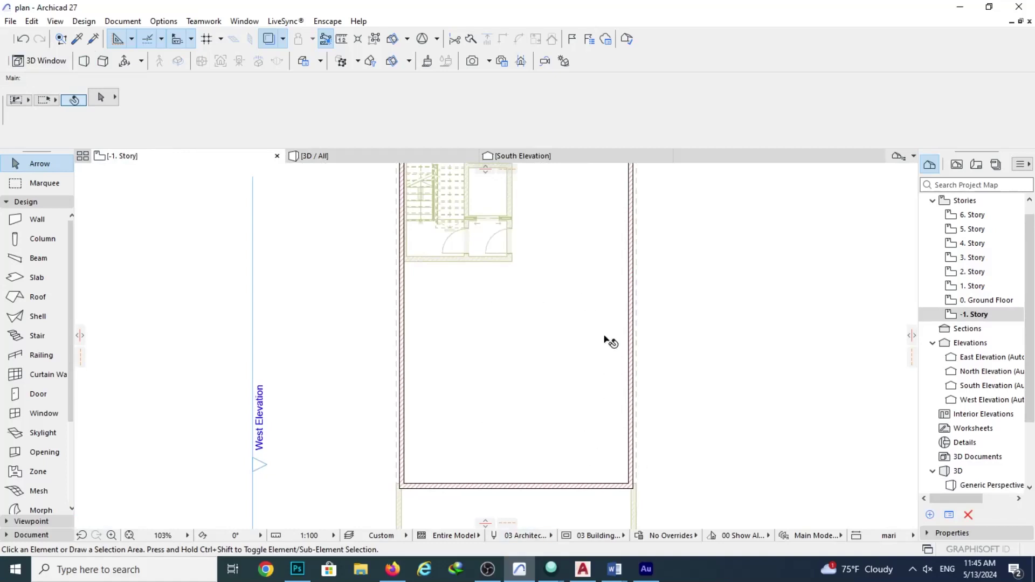
scroll(604, 346, up, 5)
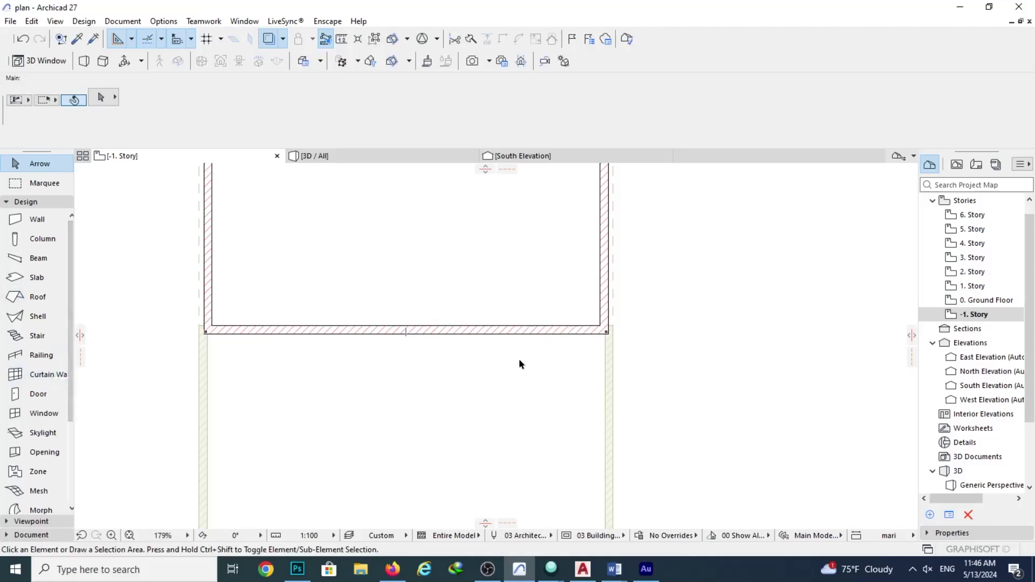
click(34, 395)
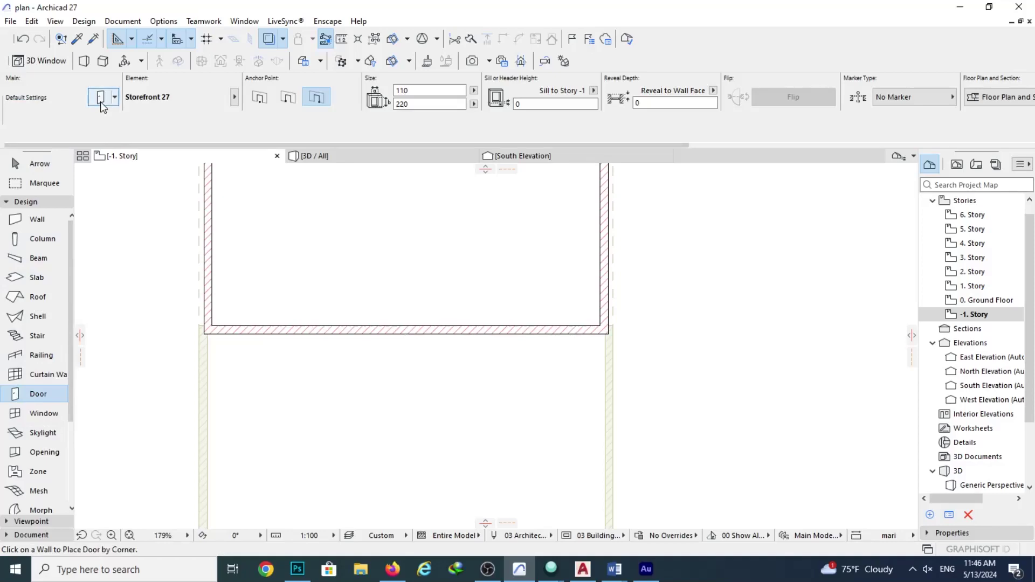
Choose Rectangular Door Opening 27 in Door Default Settings, keeping a 320 width.
key(ctrl+t)
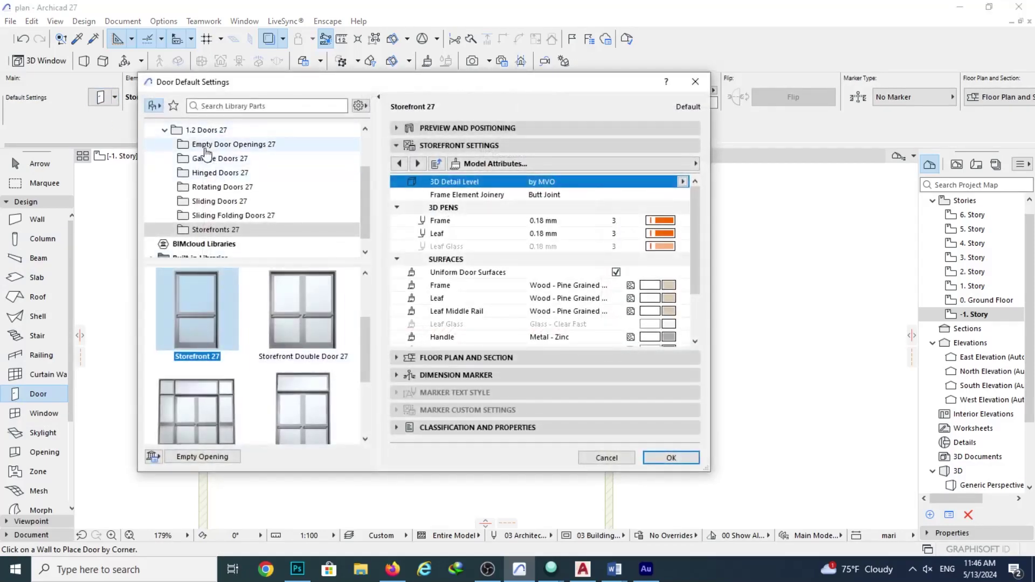
click(206, 145)
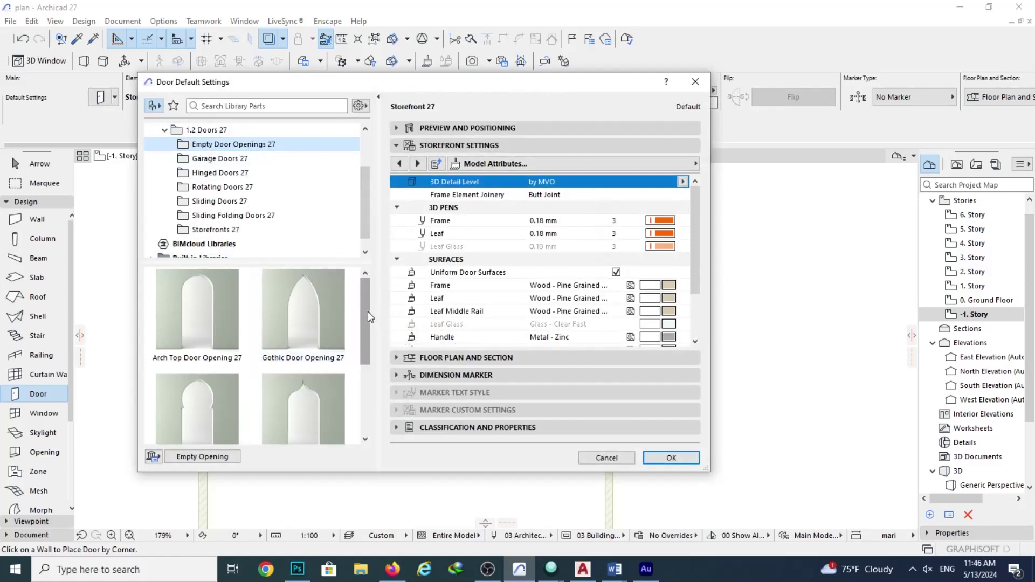
drag(367, 312, 371, 375)
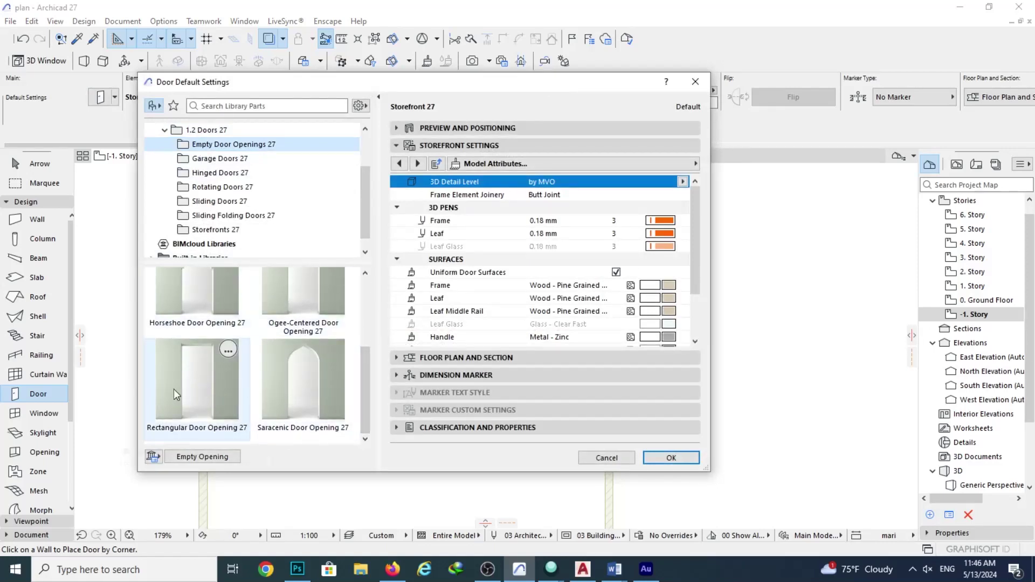
click(173, 394)
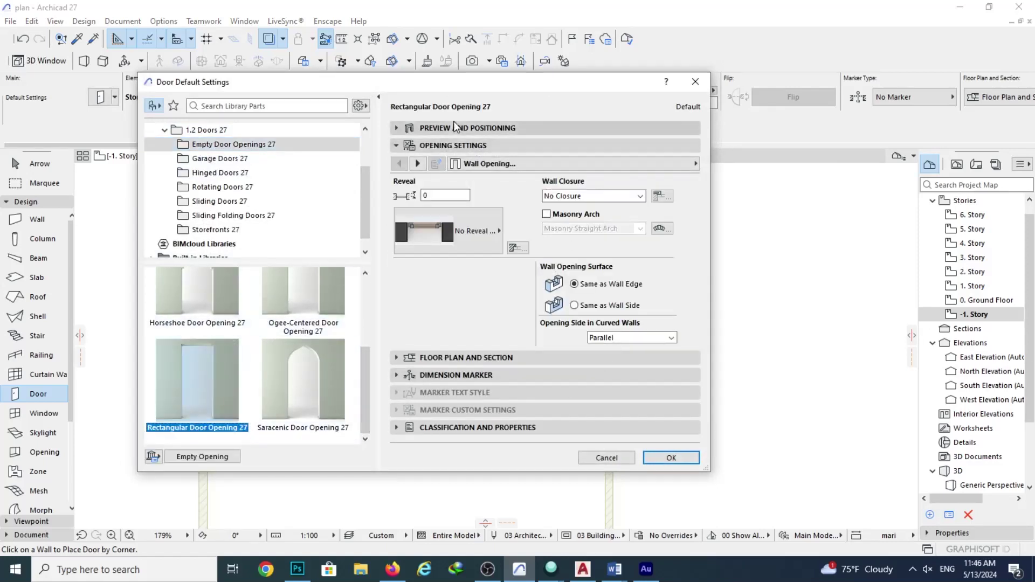
click(488, 130)
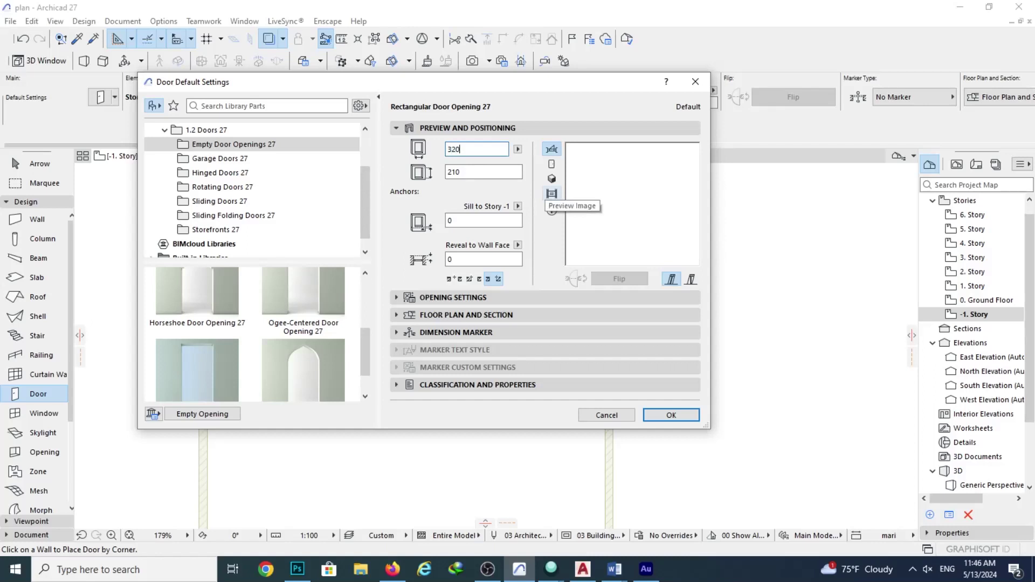
key(Tab)
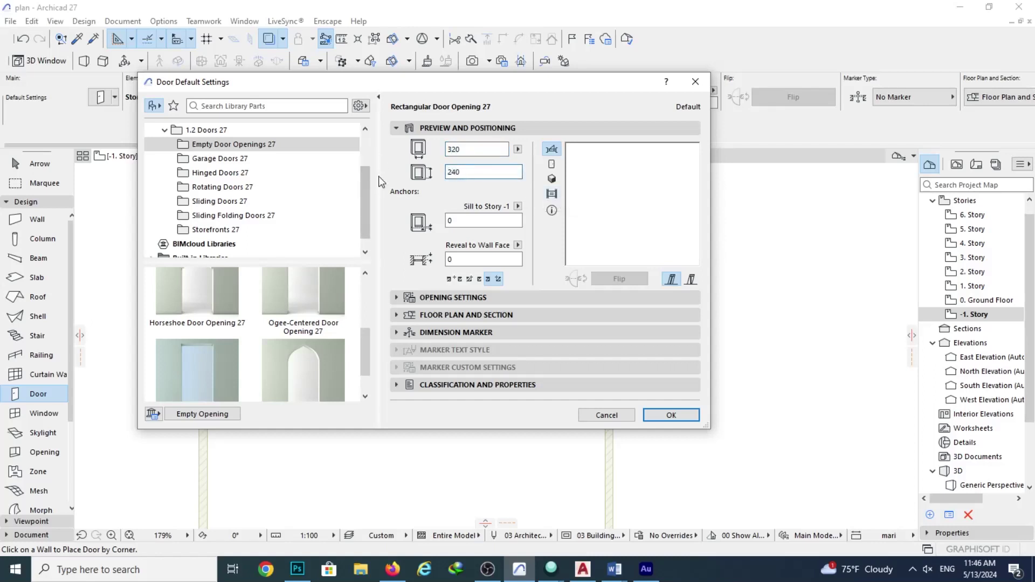
Add an outside casing with width 20 and a Paint - Royal Blue surface, then accept the settings.
click(449, 298)
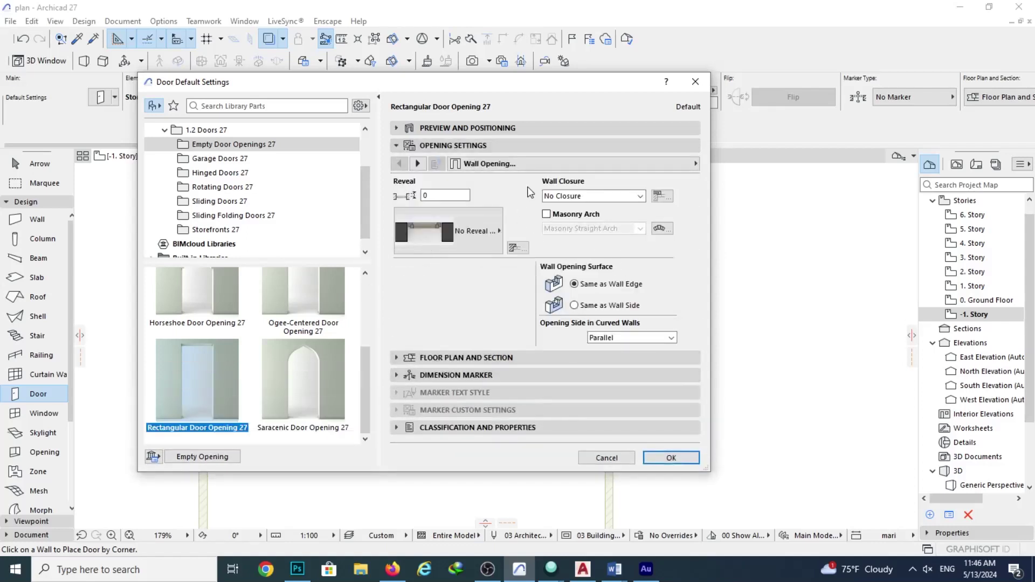
click(417, 164)
click(417, 164)
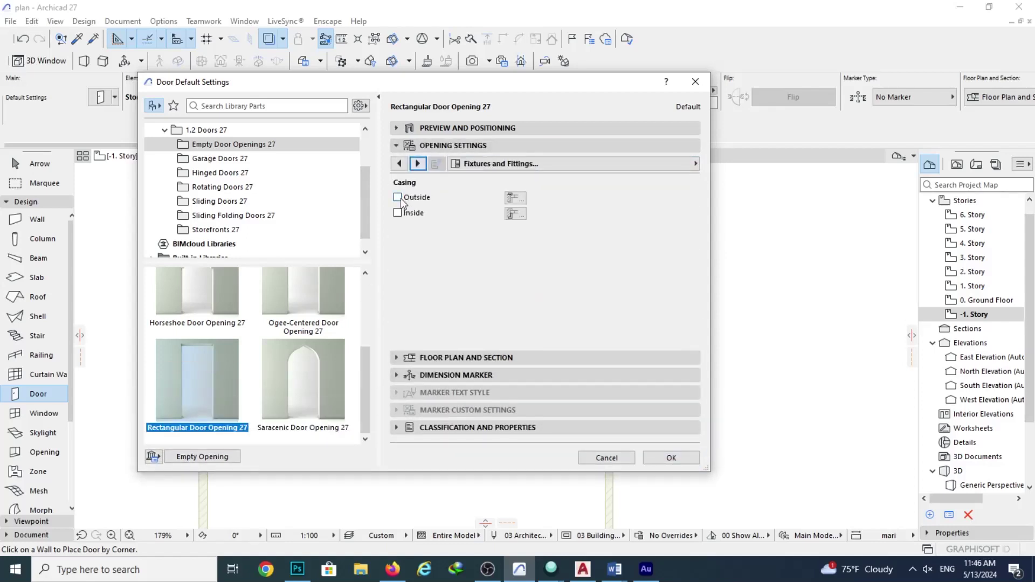
click(398, 197)
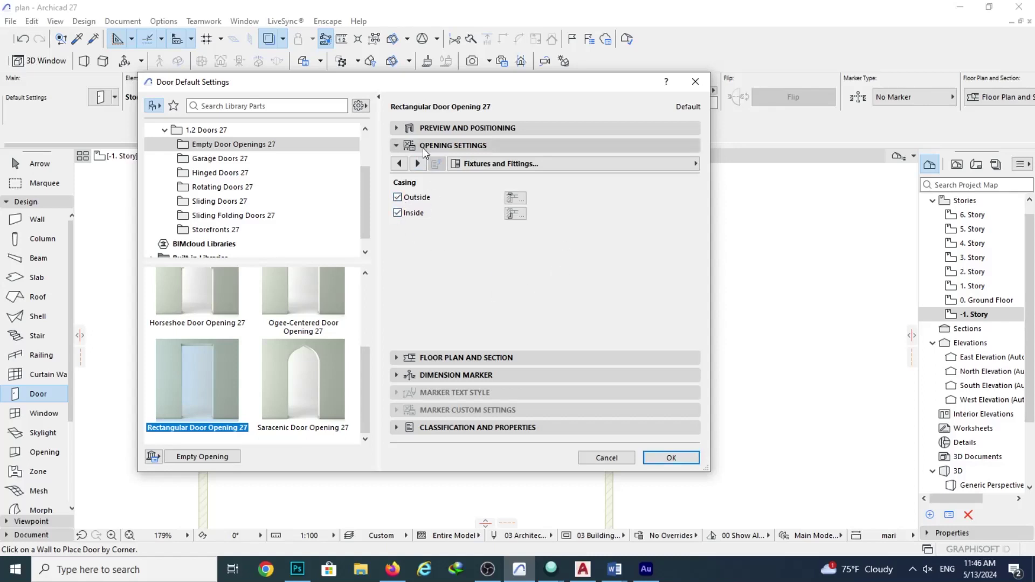
click(418, 164)
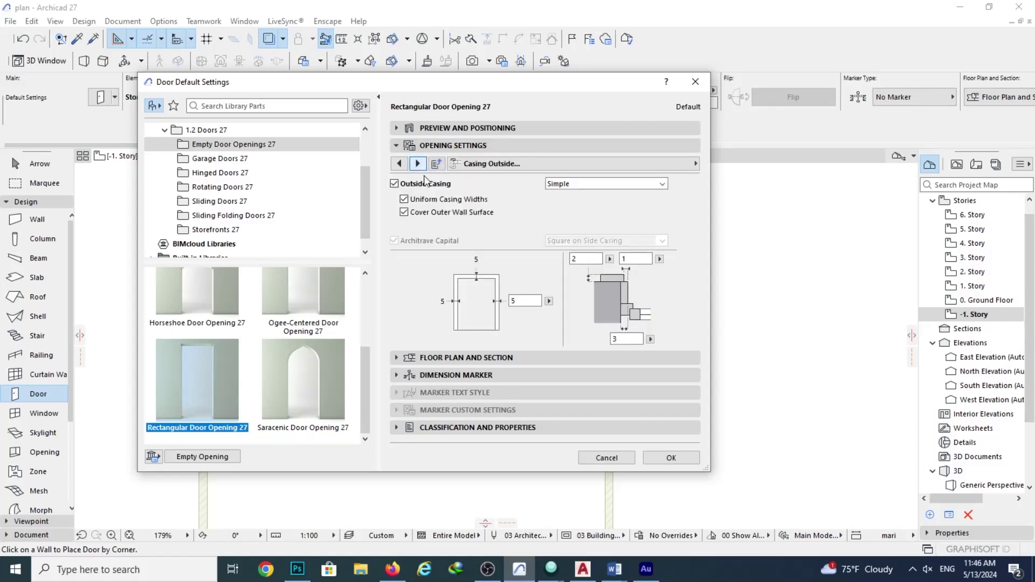
drag(525, 300, 474, 298)
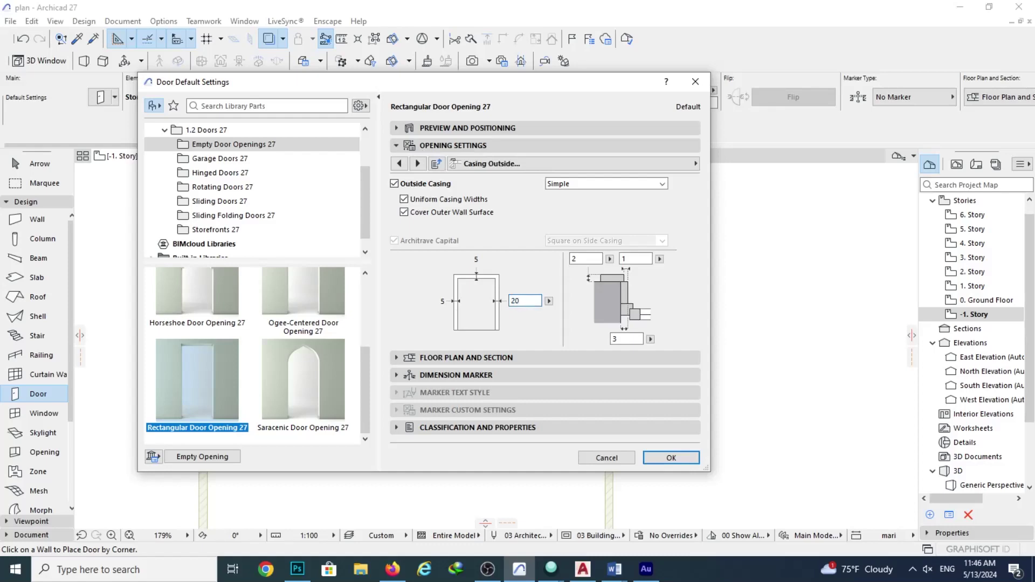
click(417, 163)
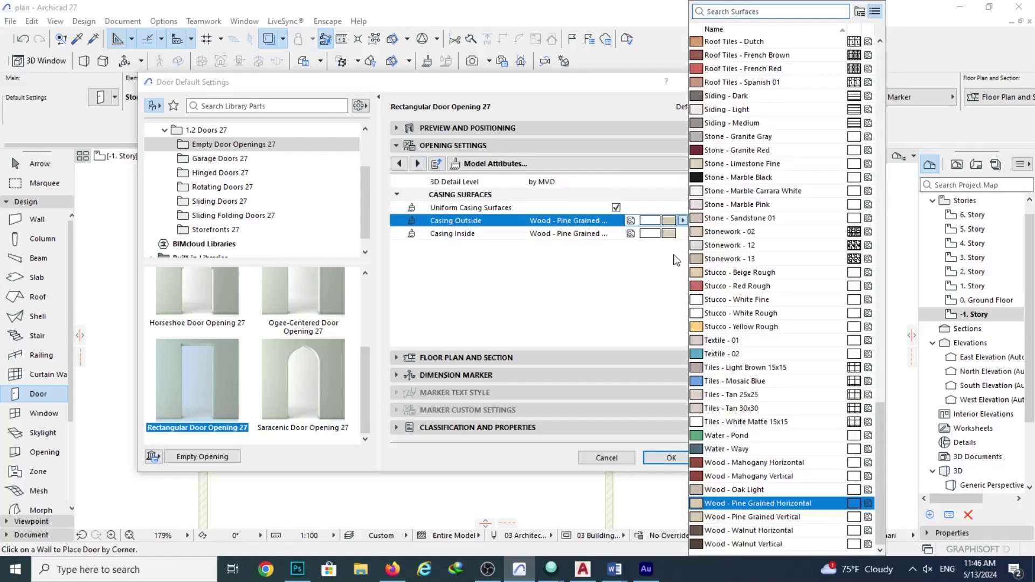
scroll(782, 291, up, 7)
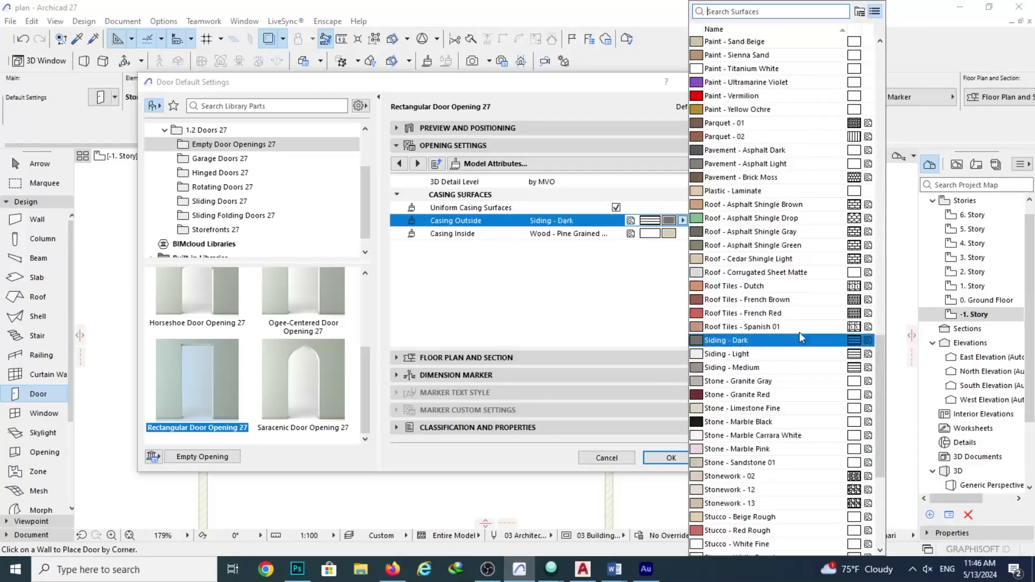
click(811, 314)
scroll(797, 270, up, 3)
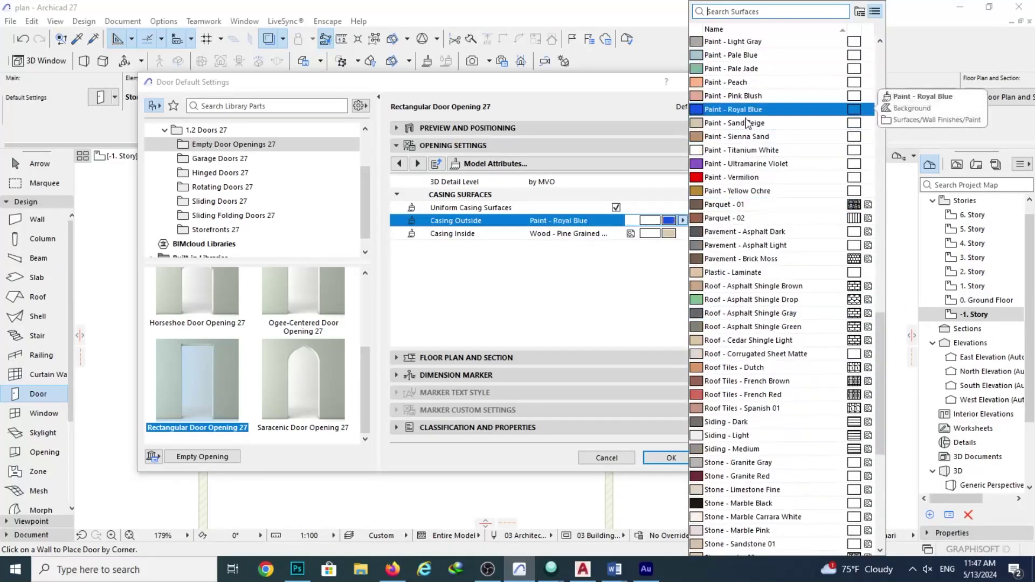
scroll(731, 102, up, 4)
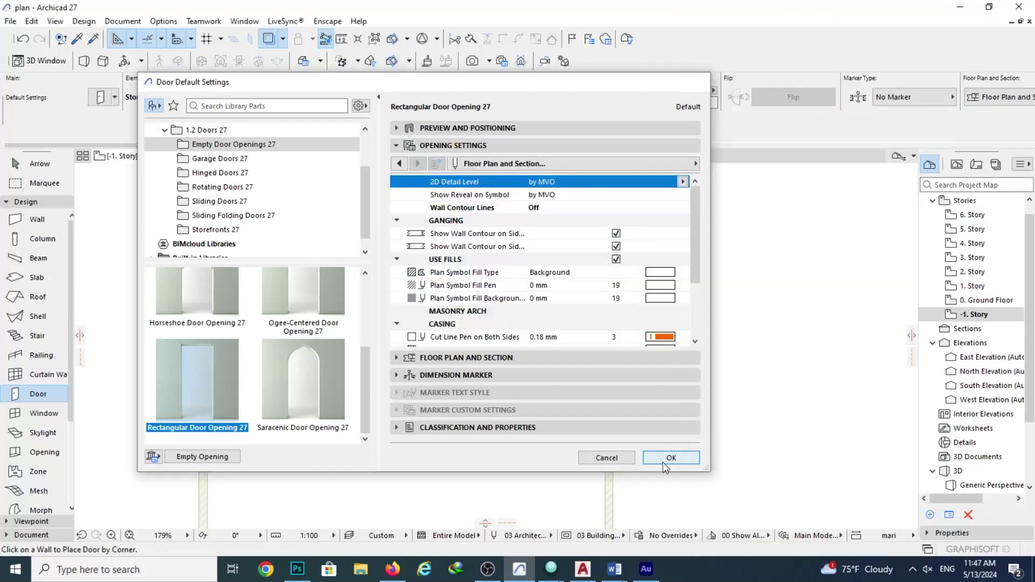
click(667, 462)
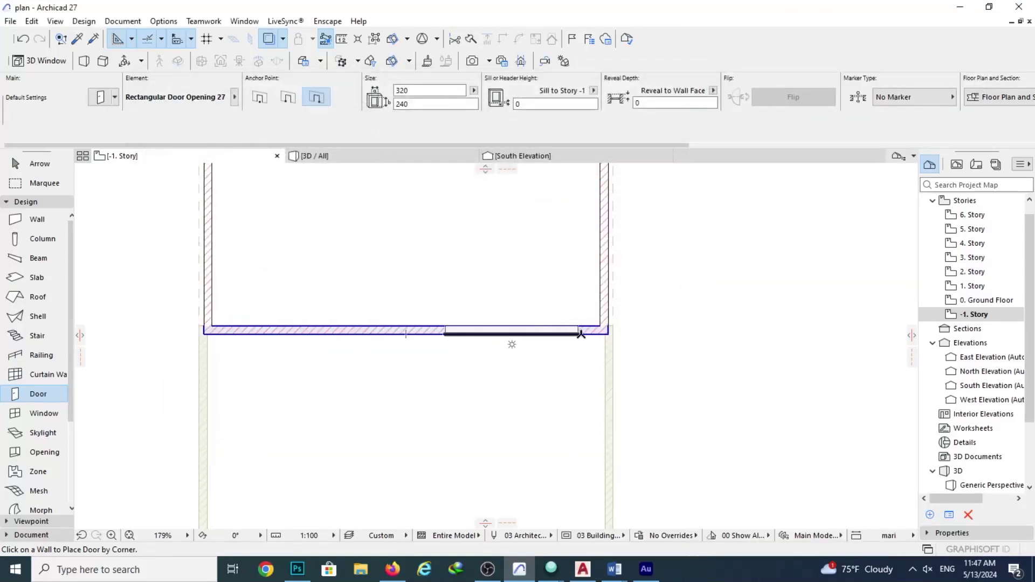
Place the door opening in the bottom wall and stretch its edge to the right wall corner.
click(598, 333)
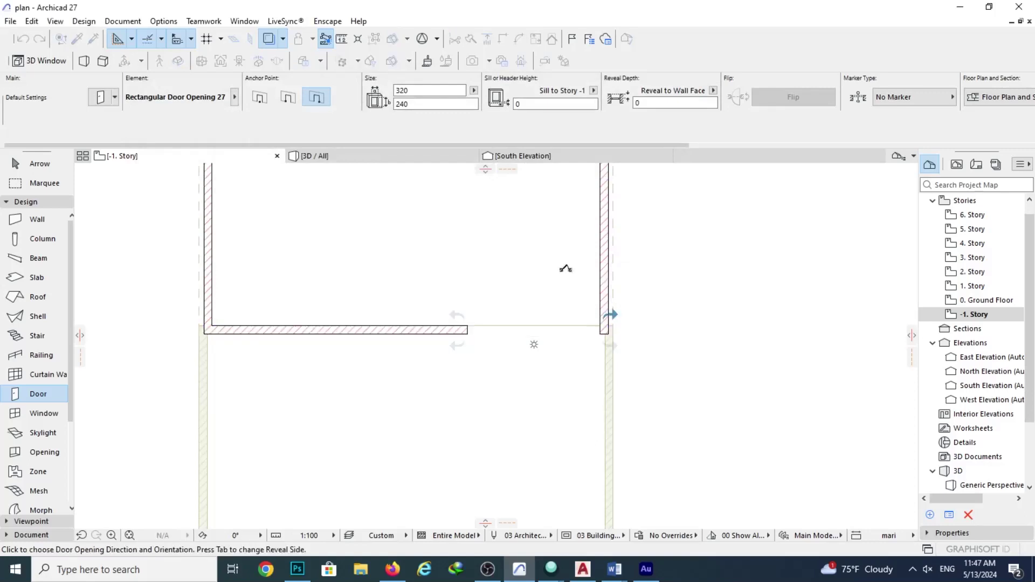
click(564, 267)
click(40, 163)
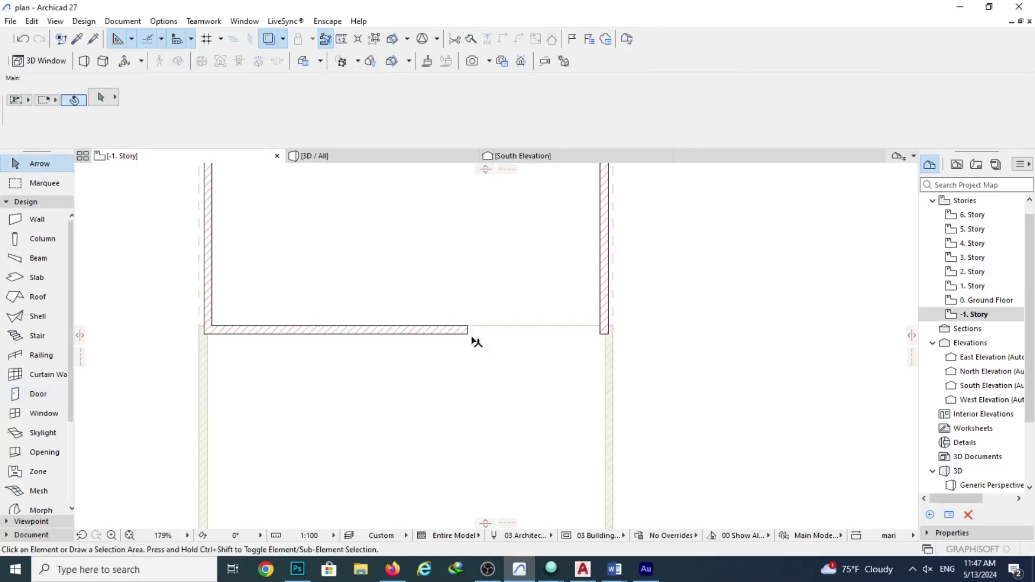
click(473, 331)
scroll(612, 343, up, 5)
click(502, 349)
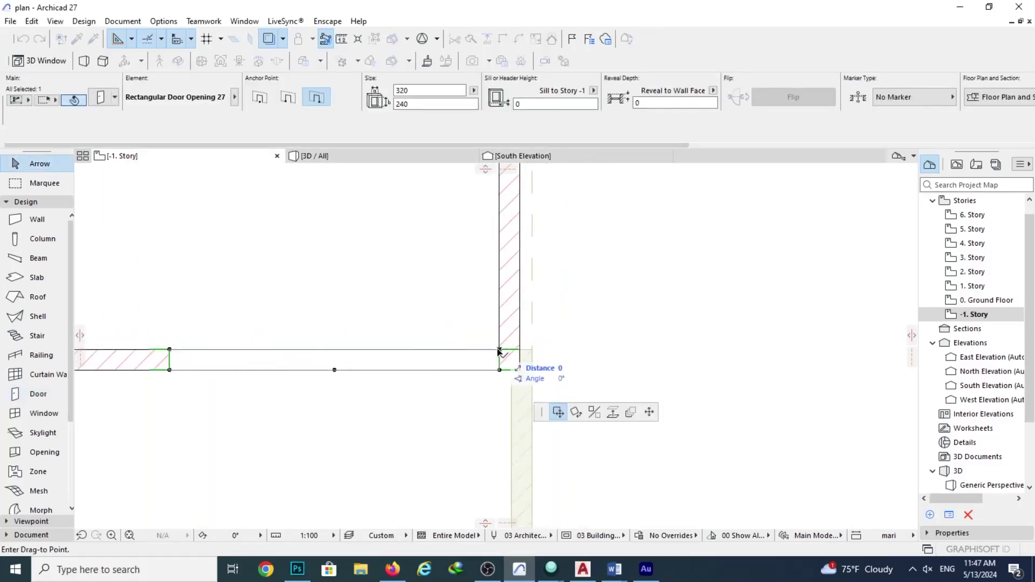
click(499, 349)
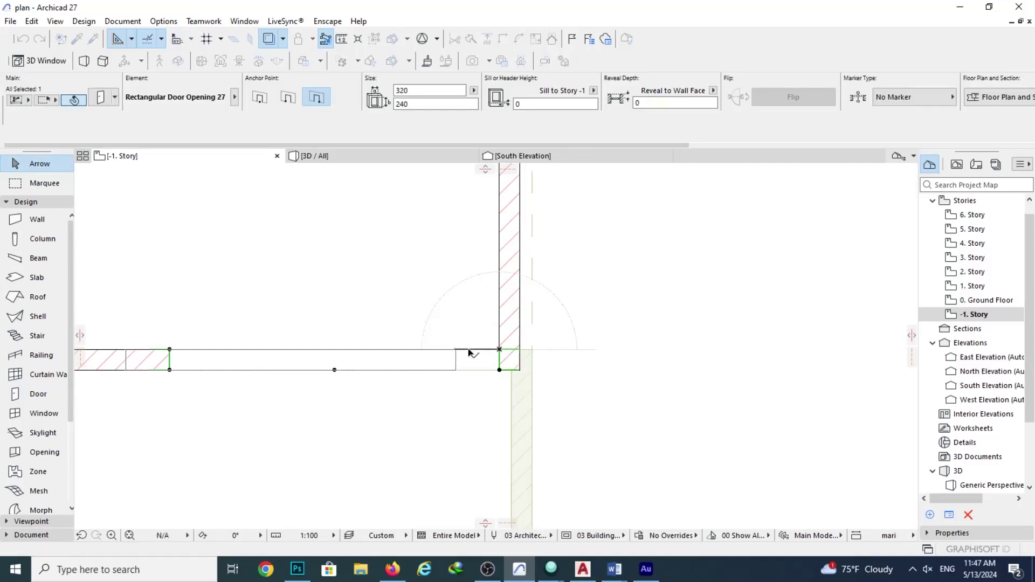
Check the opening in 3D, then return to the -1. Story plan and select the left wall.
key(F3)
scroll(619, 335, down, 4)
scroll(568, 330, up, 5)
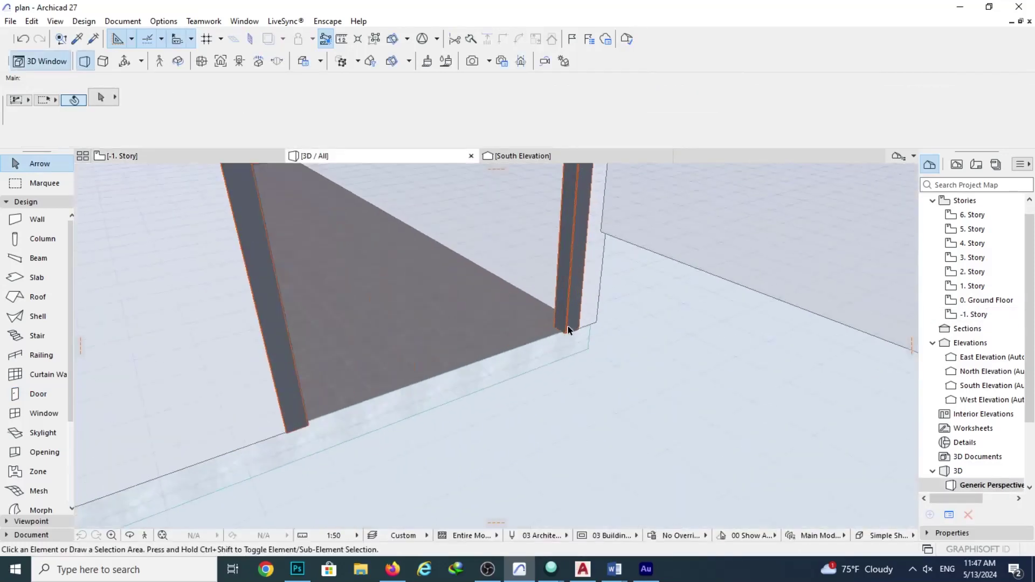
middle_drag(564, 311, 474, 372)
scroll(557, 300, down, 4)
click(125, 158)
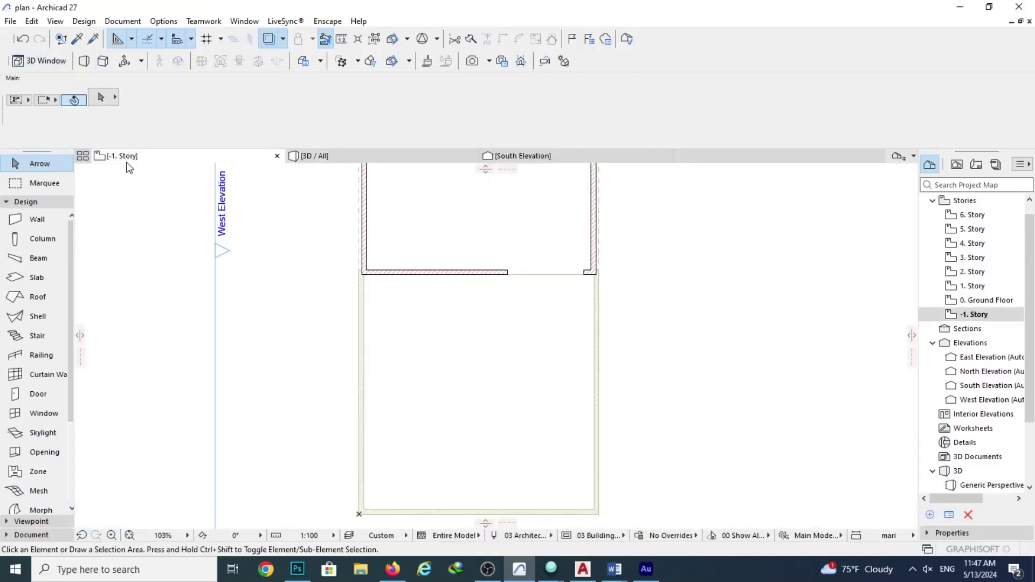
scroll(460, 386, down, 3)
scroll(468, 304, up, 2)
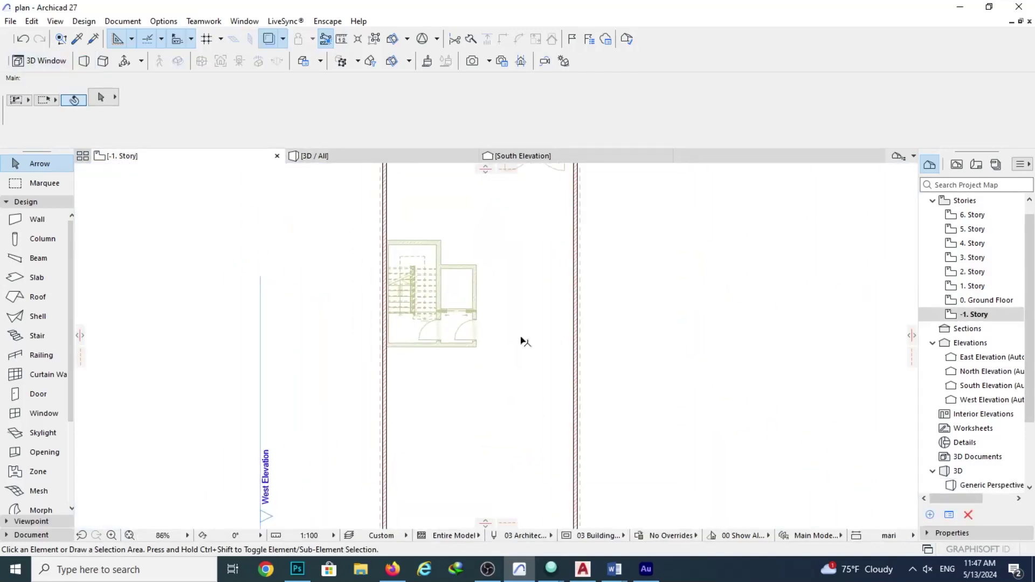
scroll(478, 270, up, 4)
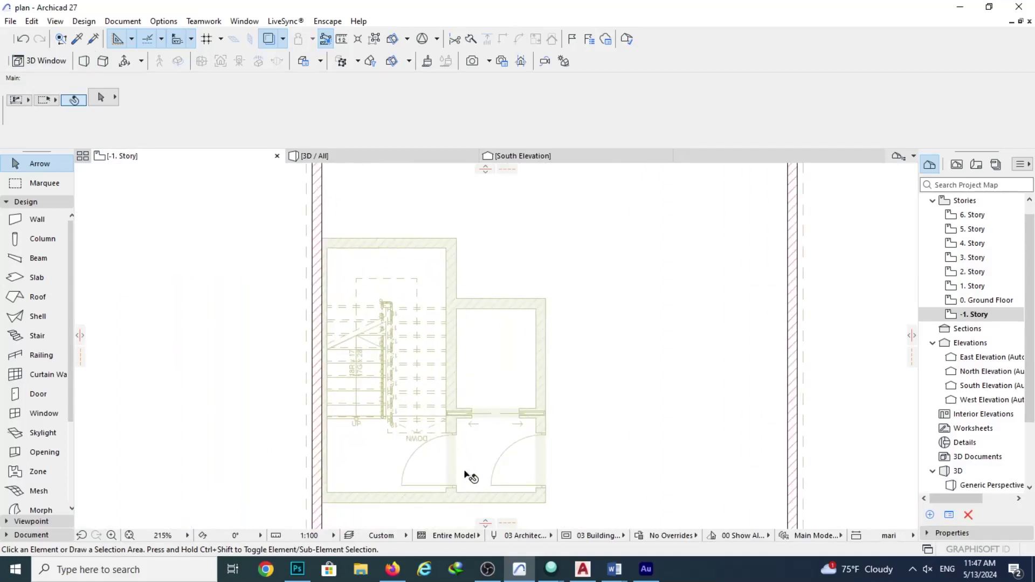
click(317, 253)
Move two of the left wall's nodes onto the stair core corners, then deselect the wall.
scroll(313, 246, up, 3)
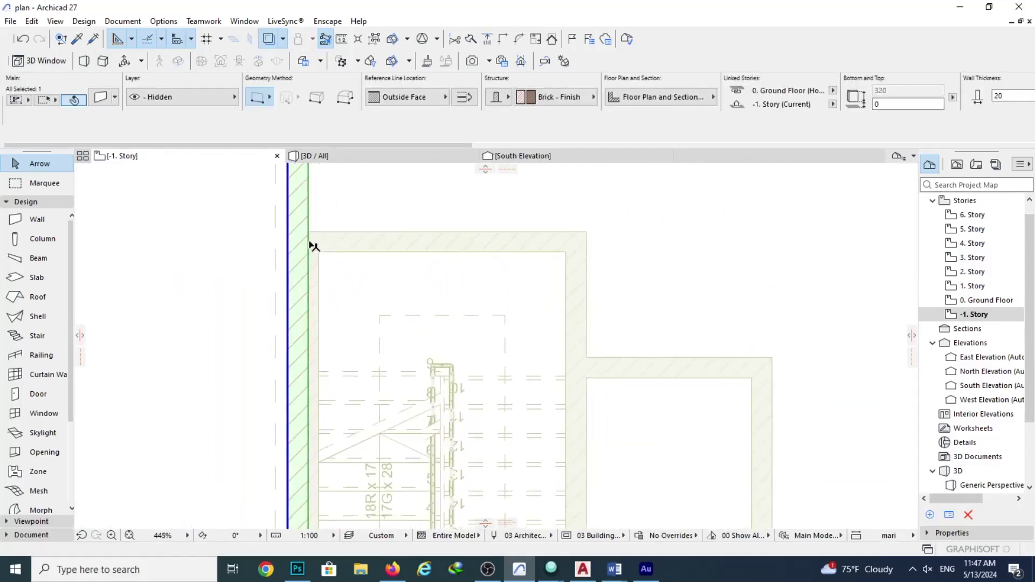
click(290, 265)
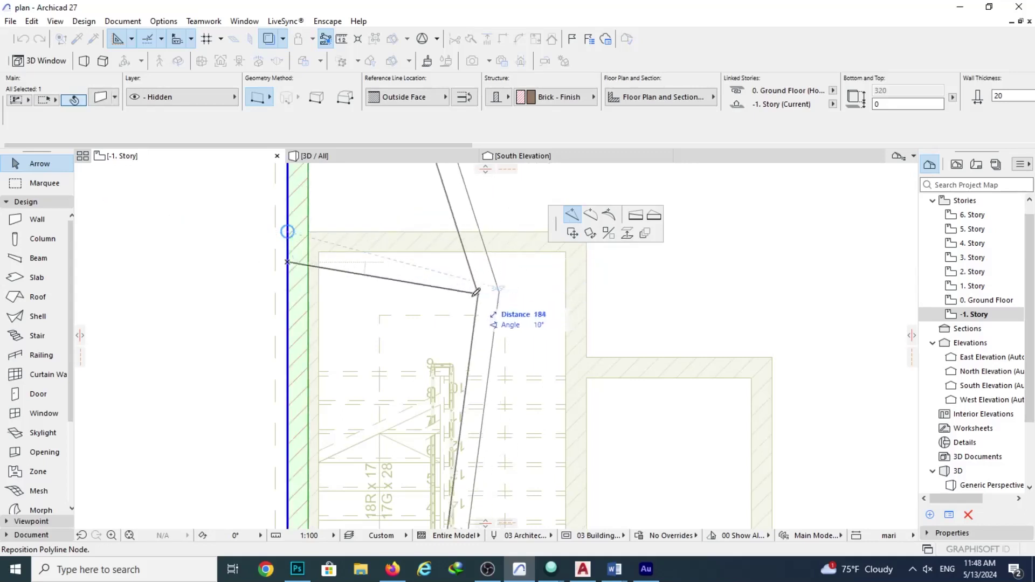
middle_drag(478, 290, 340, 396)
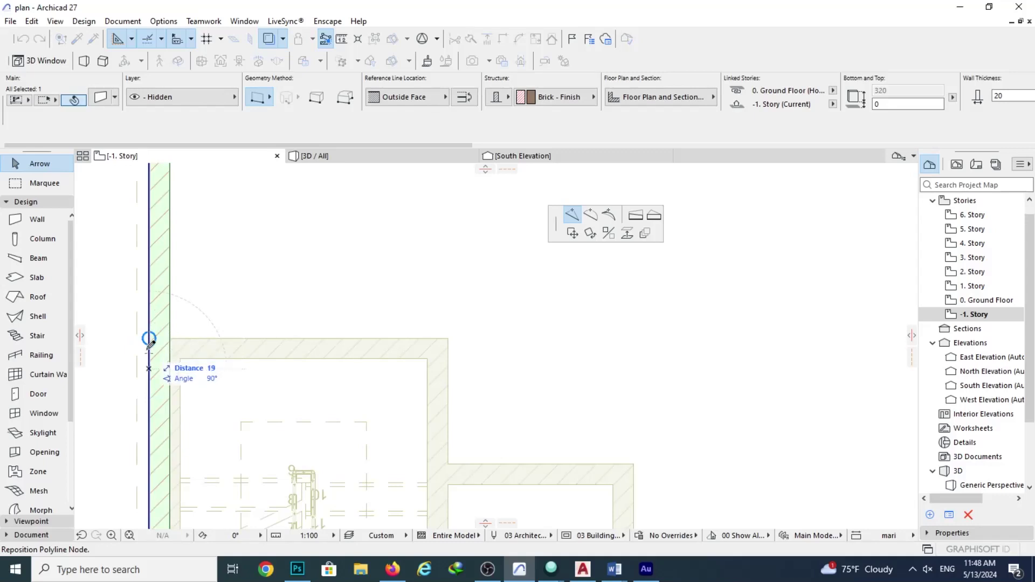
click(452, 334)
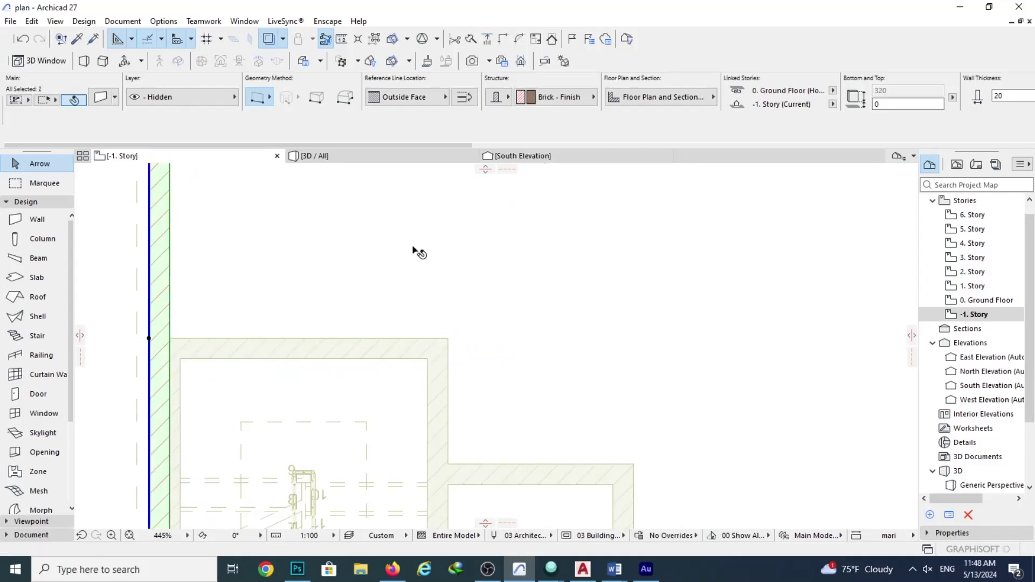
scroll(415, 254, down, 3)
scroll(329, 424, up, 4)
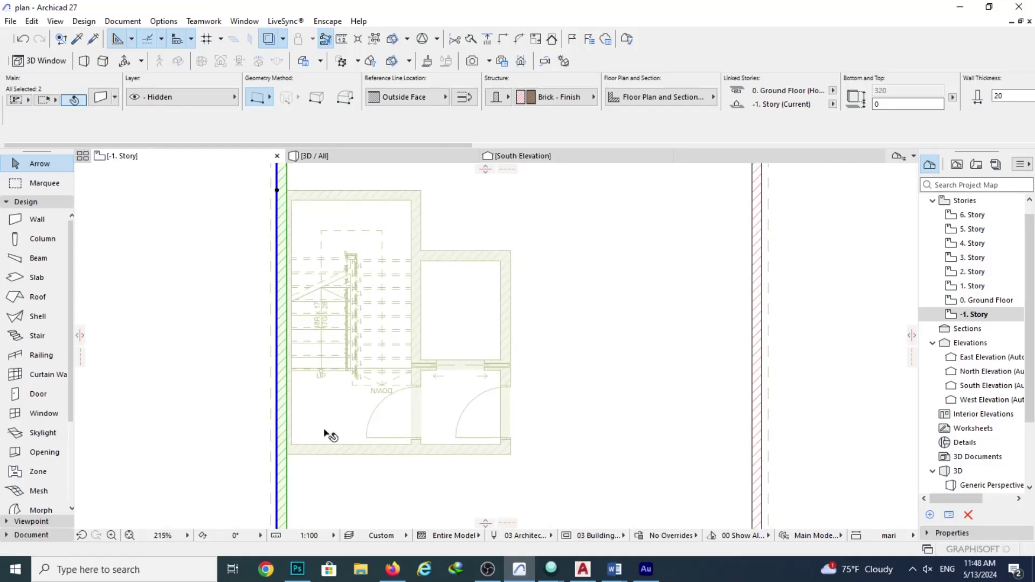
click(272, 394)
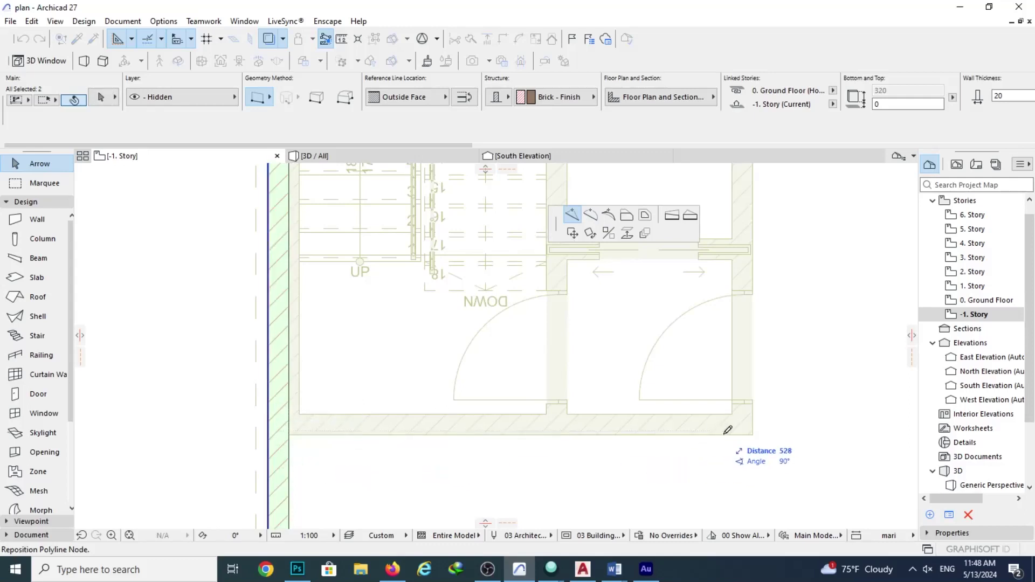
click(754, 436)
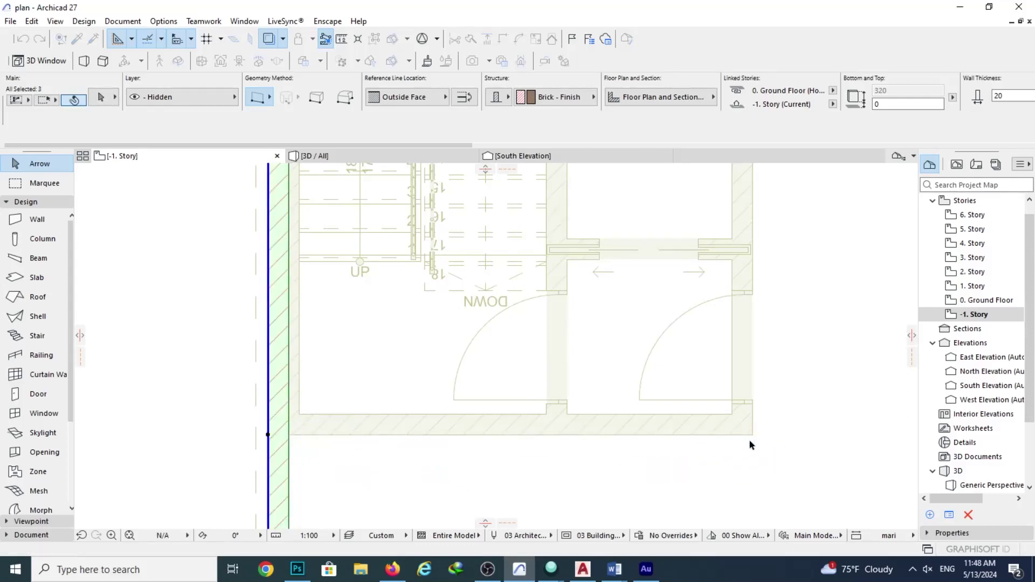
scroll(540, 452, down, 4)
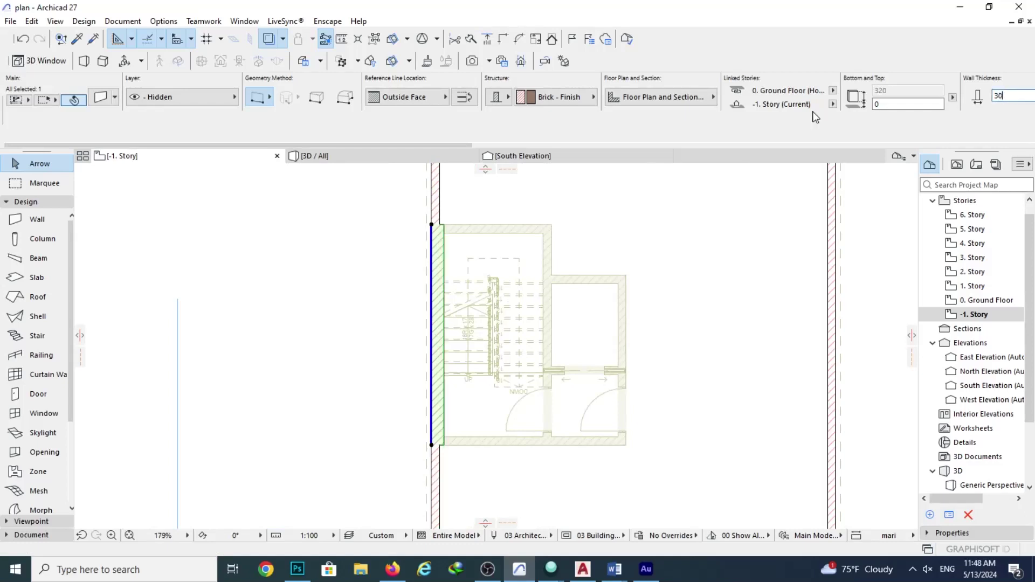
click(767, 252)
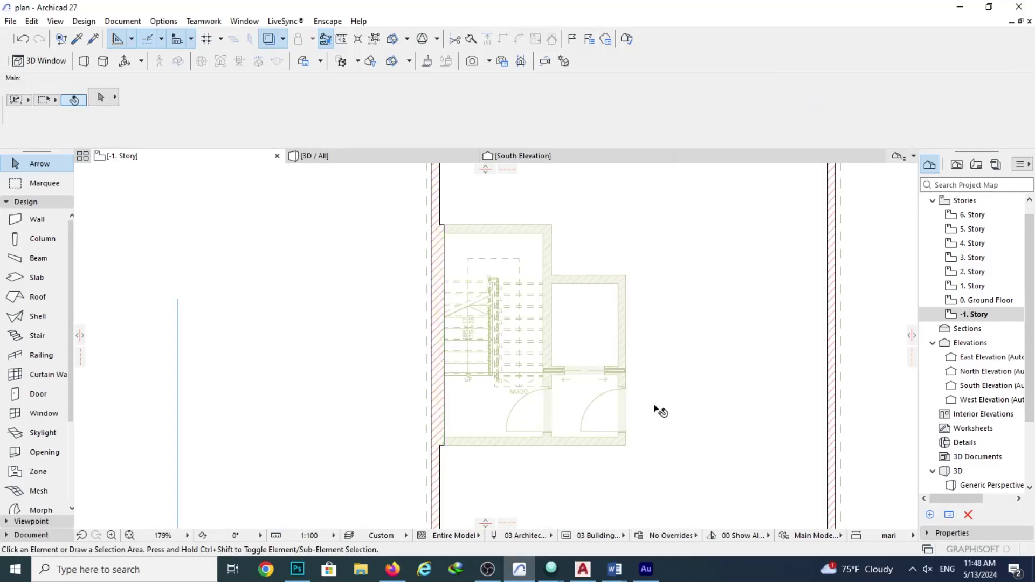
Pick up a 0. Ground Floor stair core wall's settings and start a basement wall at the stair core corner.
middle_drag(524, 446, 403, 454)
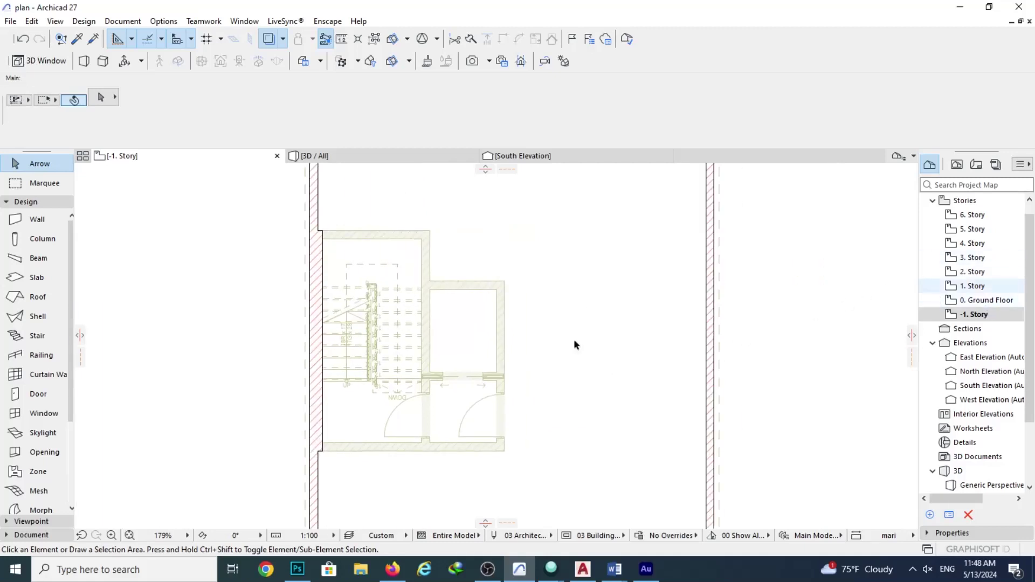
double_click(991, 300)
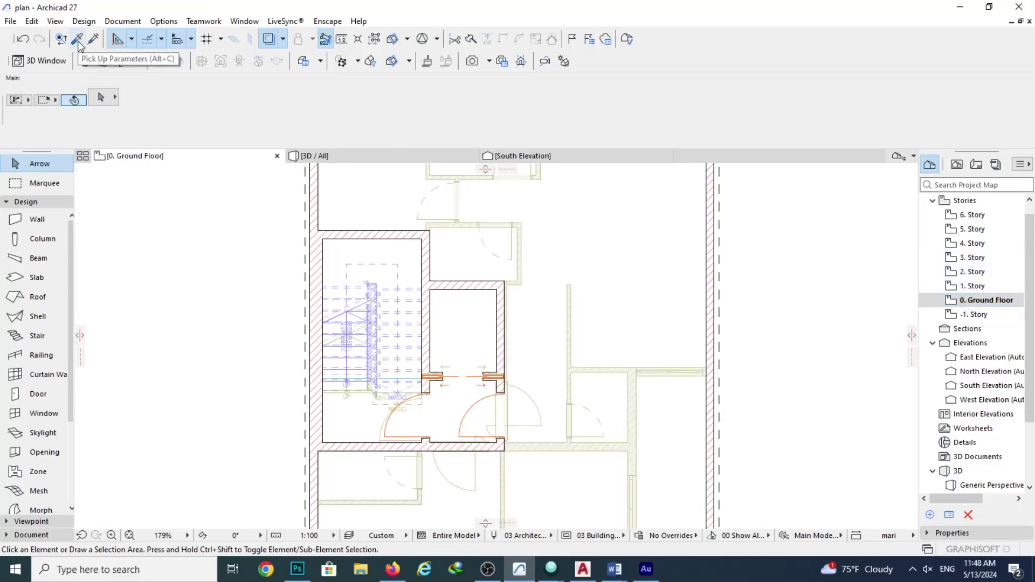
alt+click(407, 227)
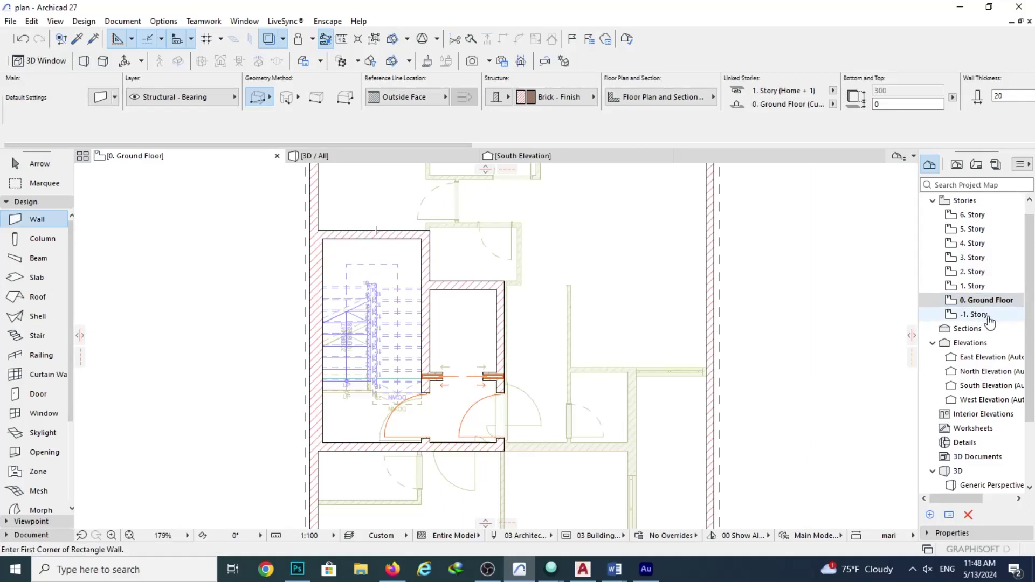
double_click(989, 319)
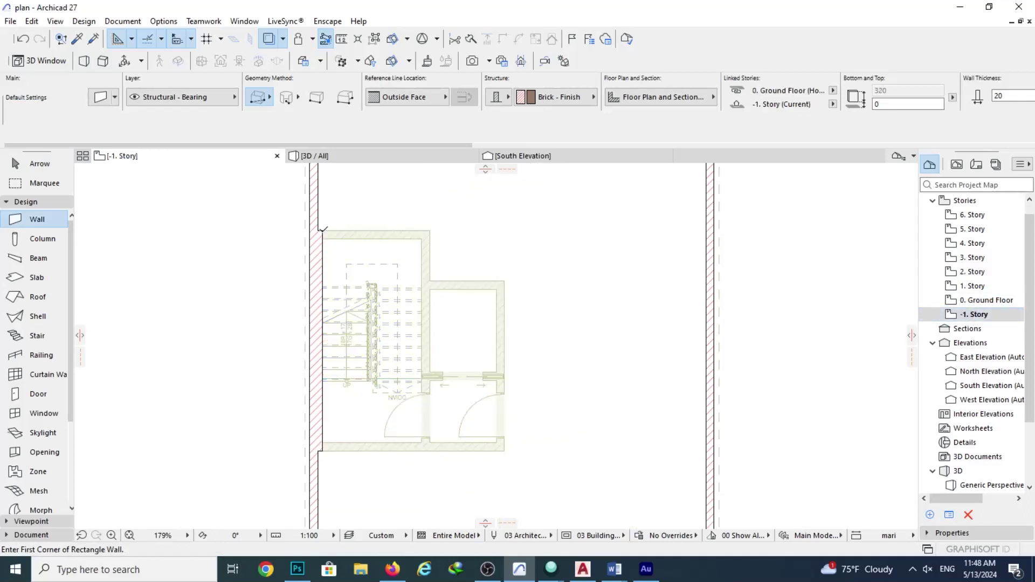
click(323, 230)
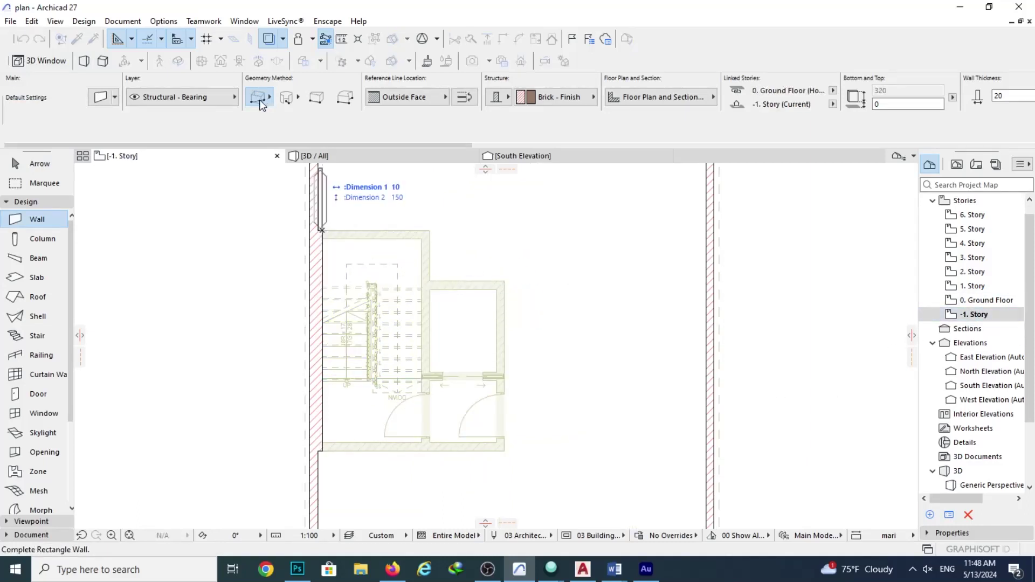
click(260, 100)
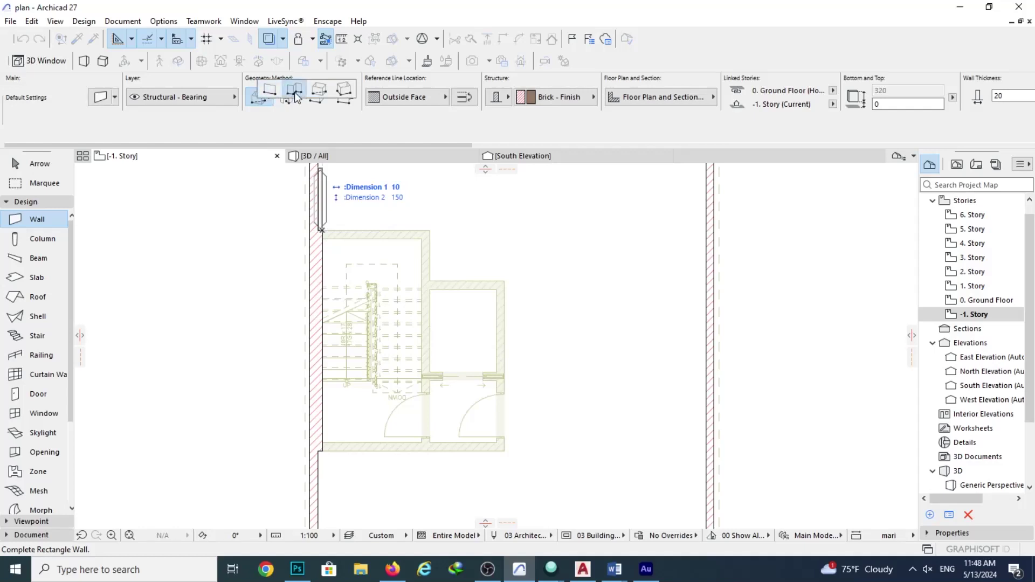